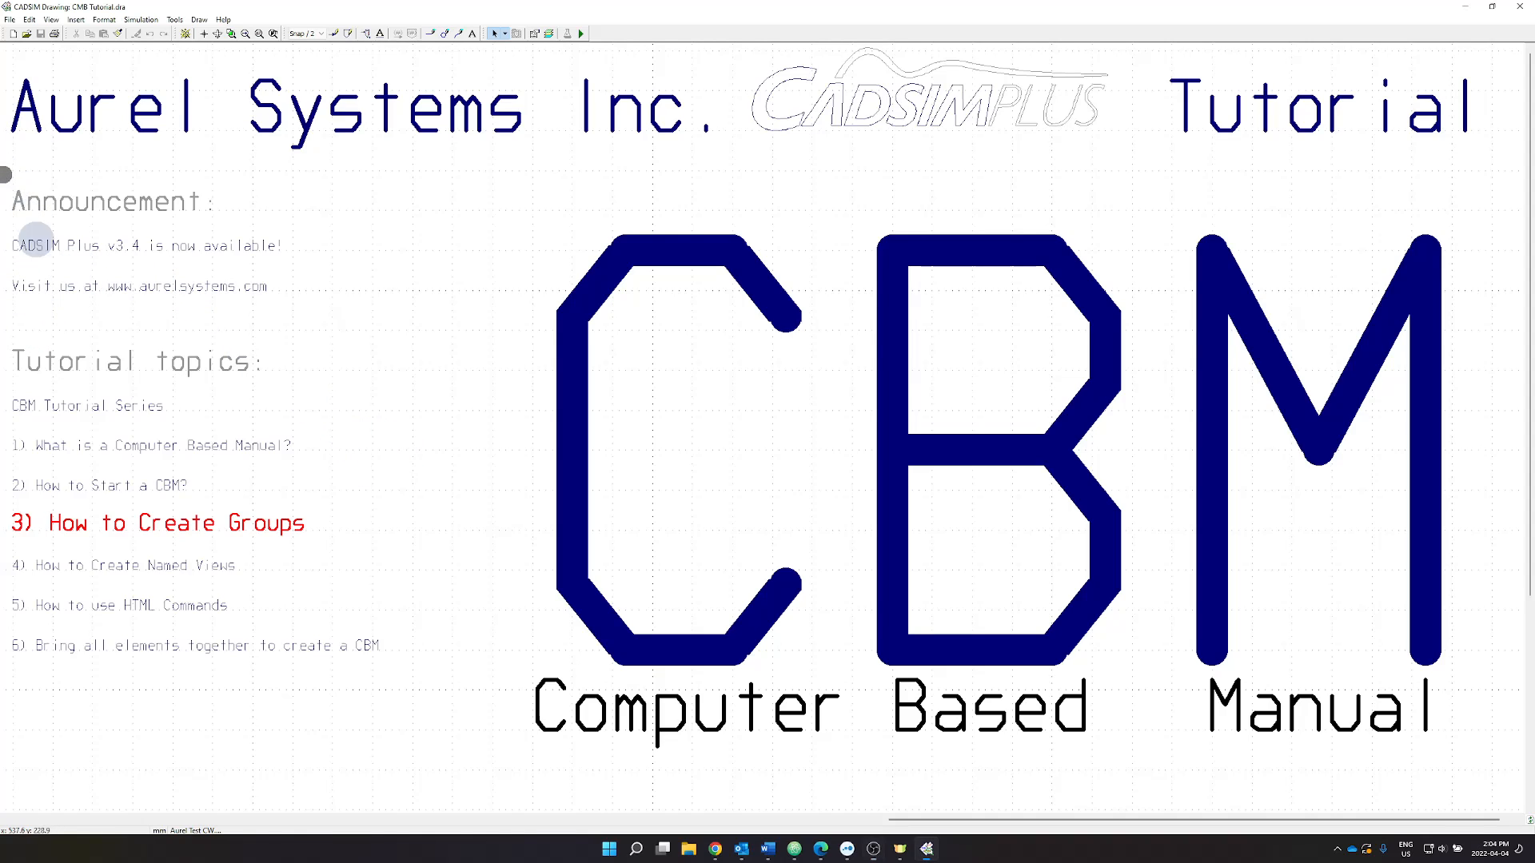
left_click_drag(427, 694, 430, 696)
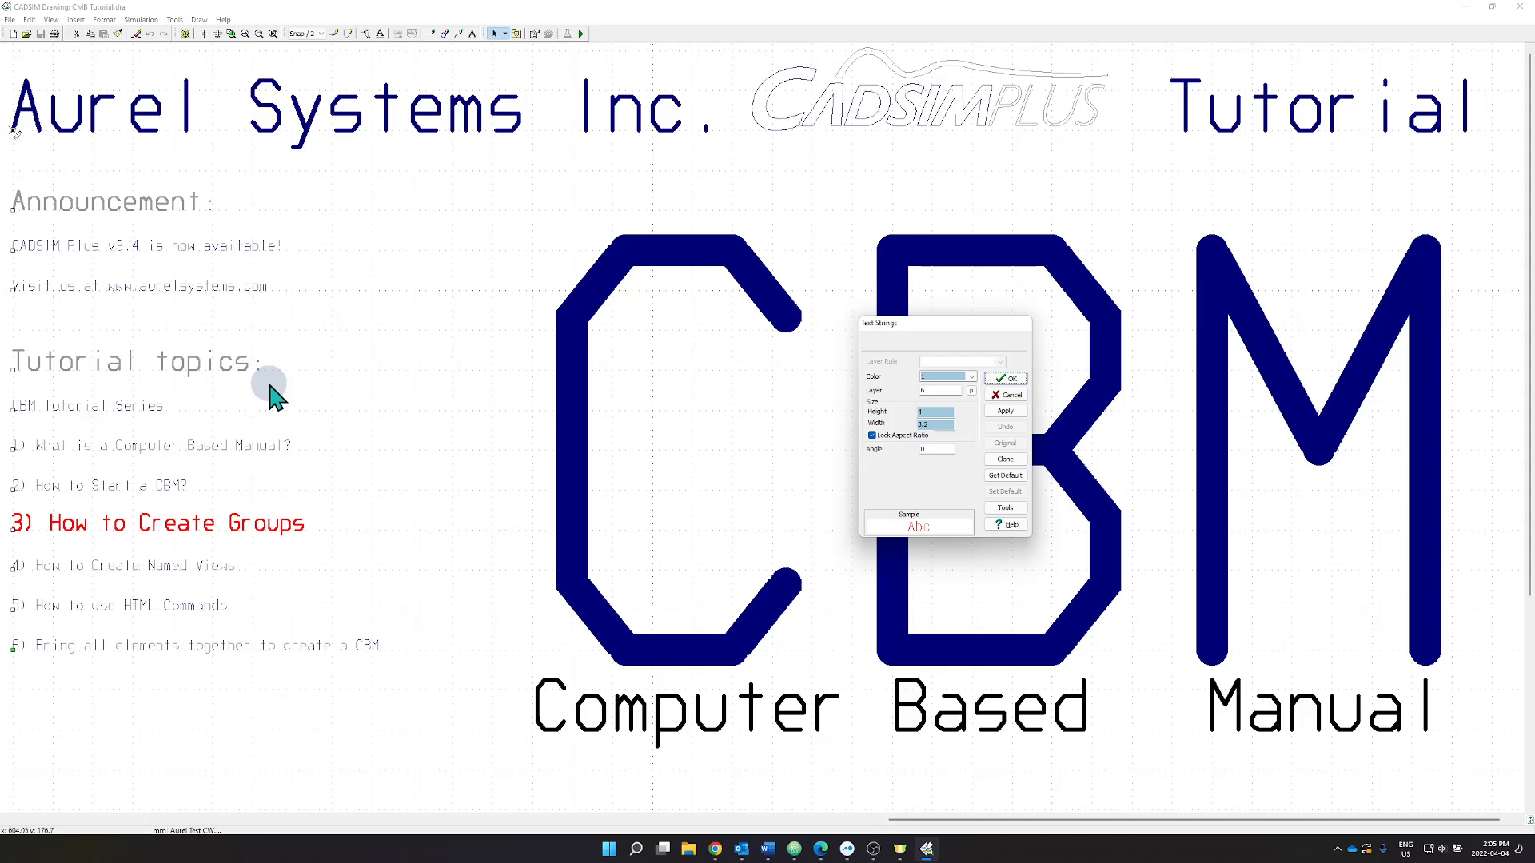
left_click(1005, 395)
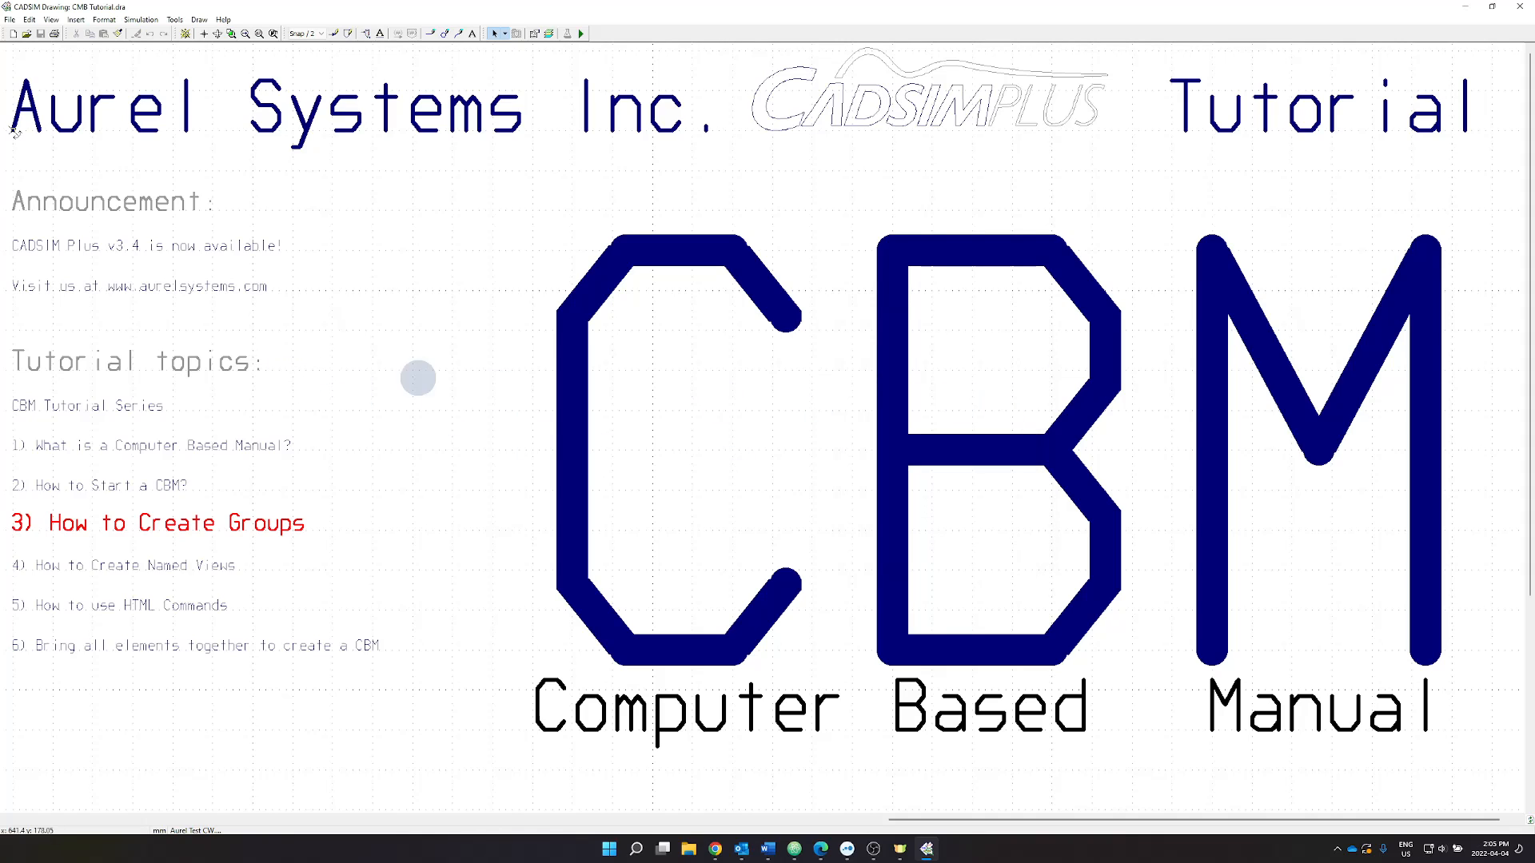
Open the recent drawing Detail_P&C.dra from the CBM Reno project and maximize its window.
left_click(14, 20)
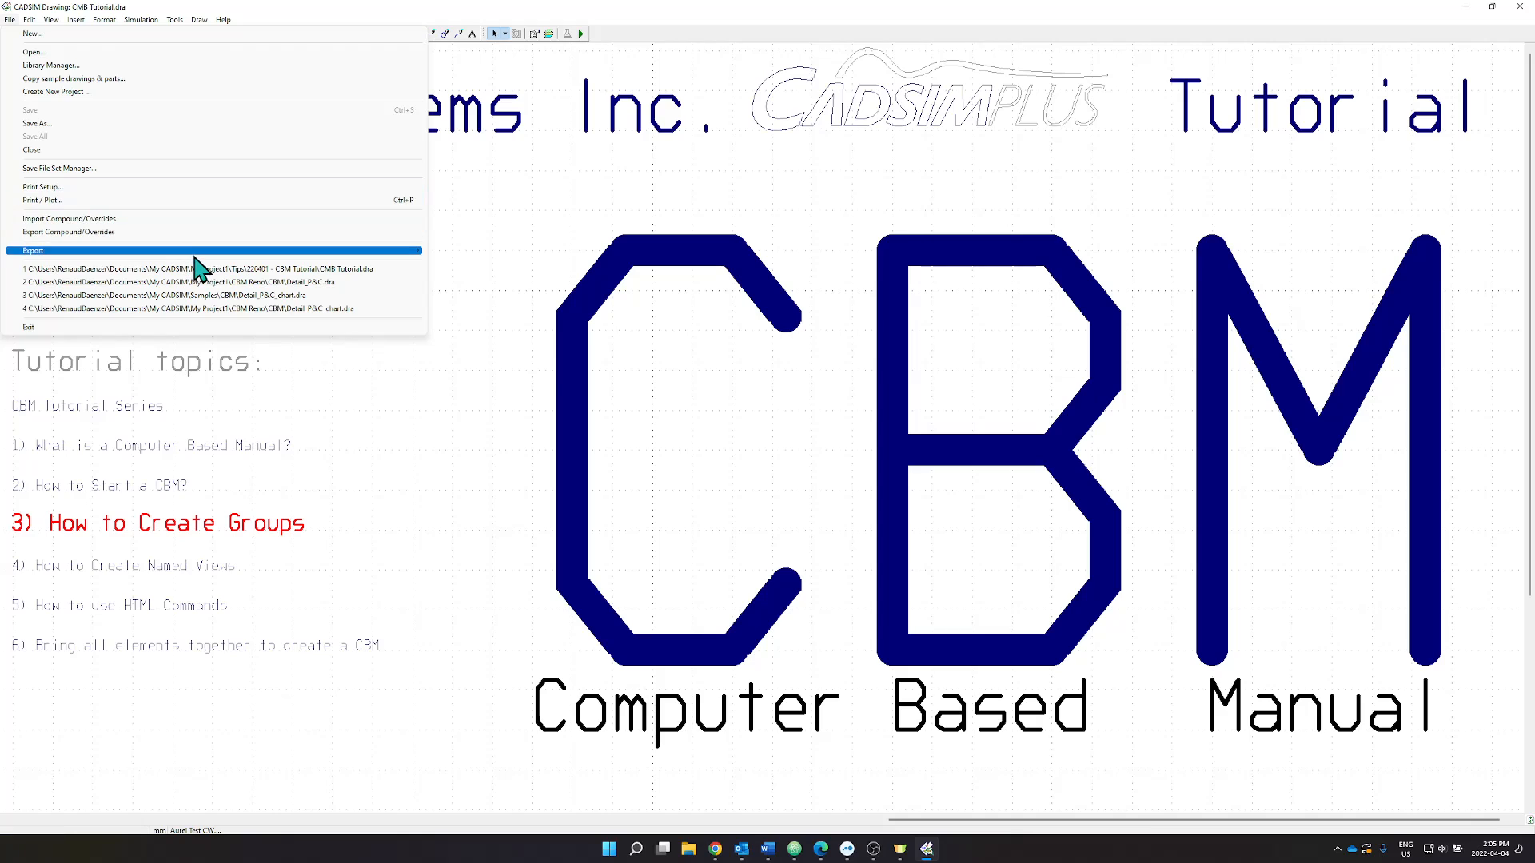
left_click(256, 282)
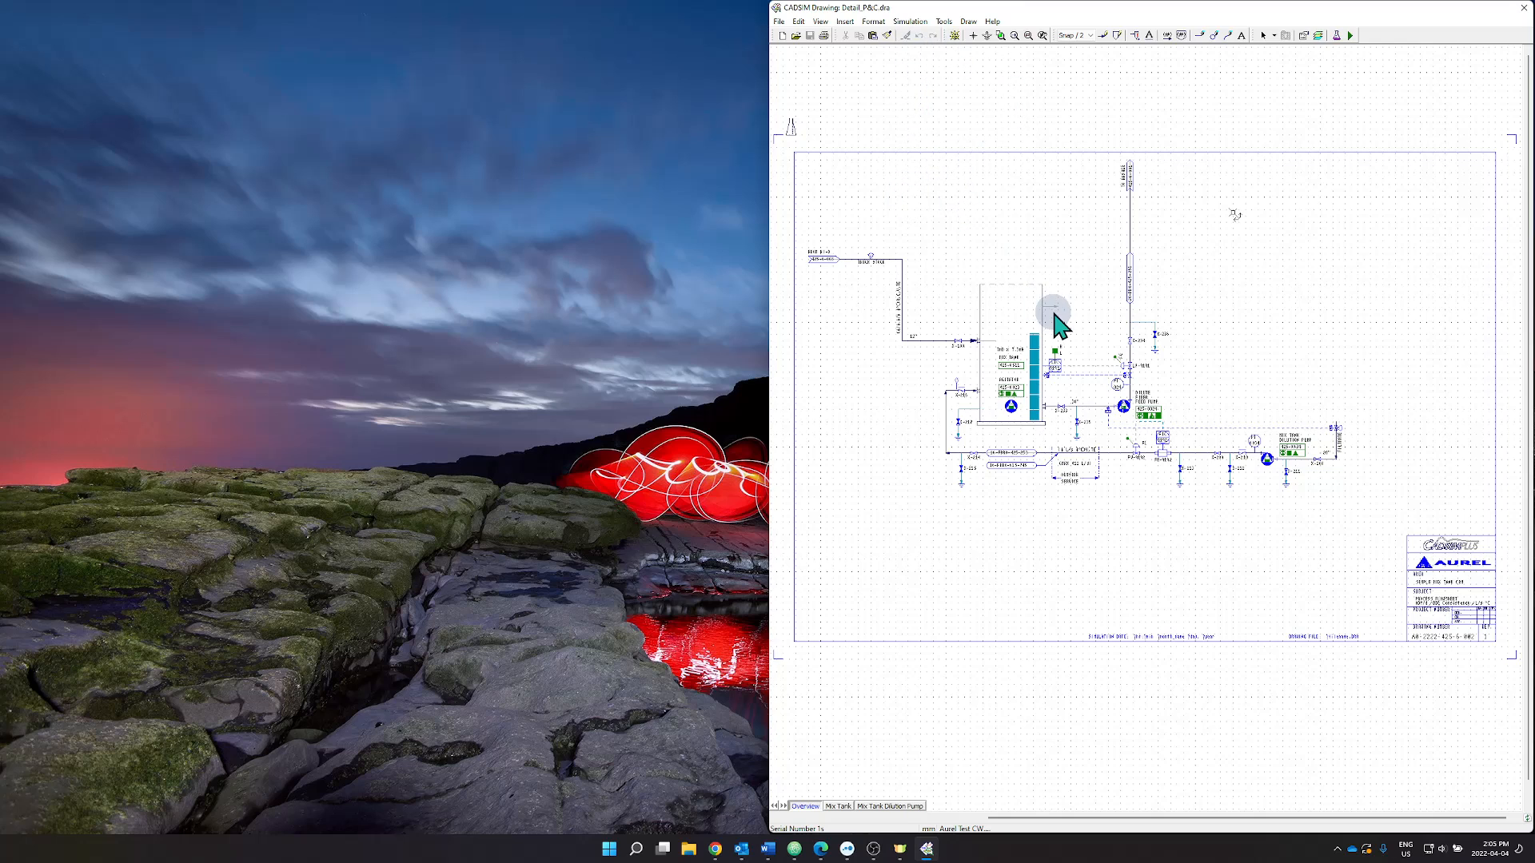
key("super+Up")
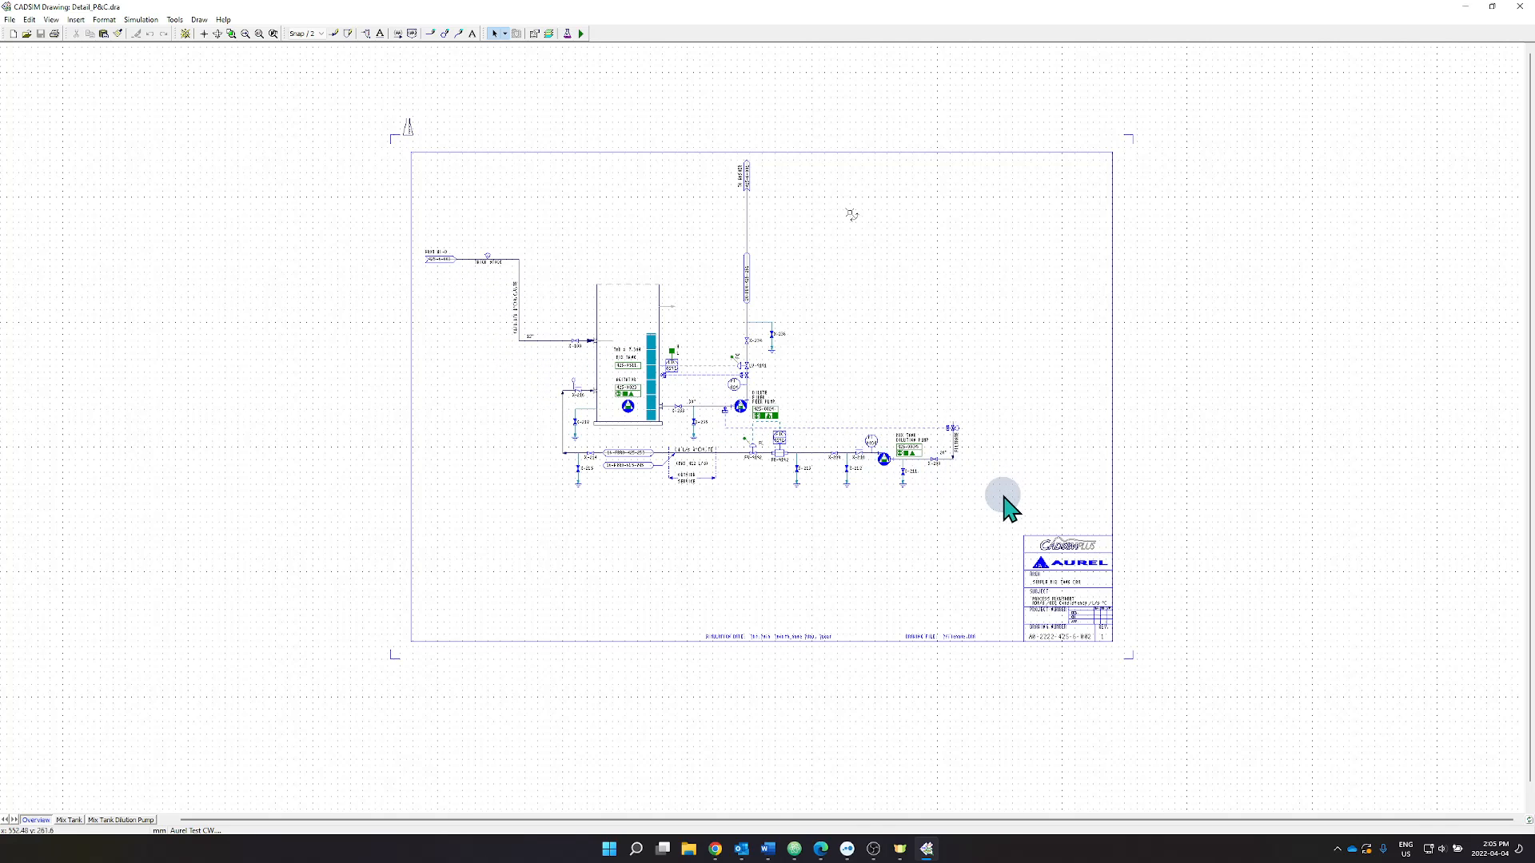
Draw two similar circles side by side as eyes in the empty area beside the vertical pipe to the washer.
scroll(839, 496, "up", 3)
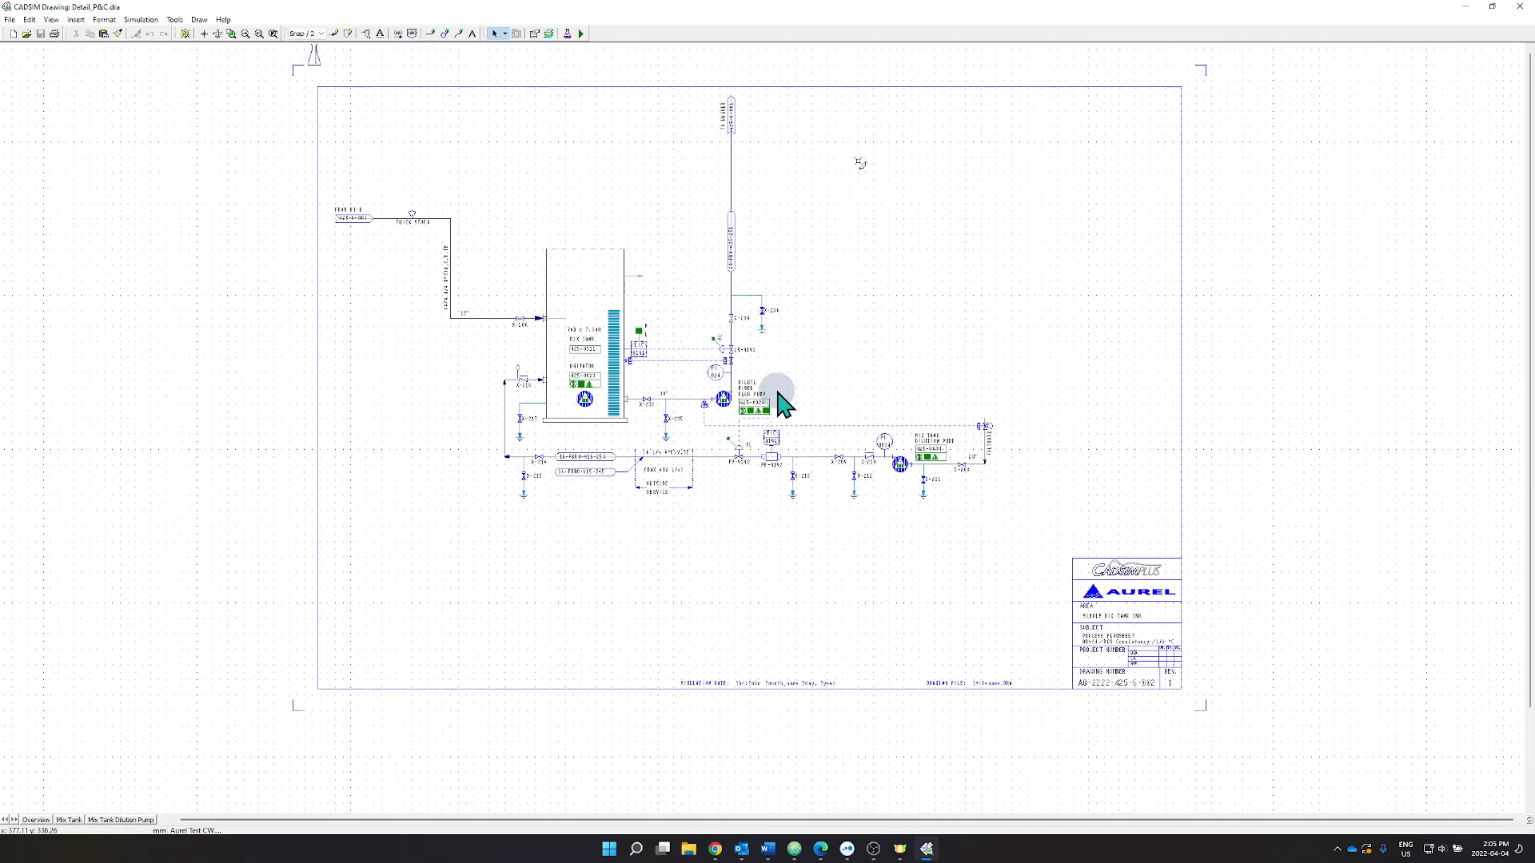
scroll(779, 400, "up", 2)
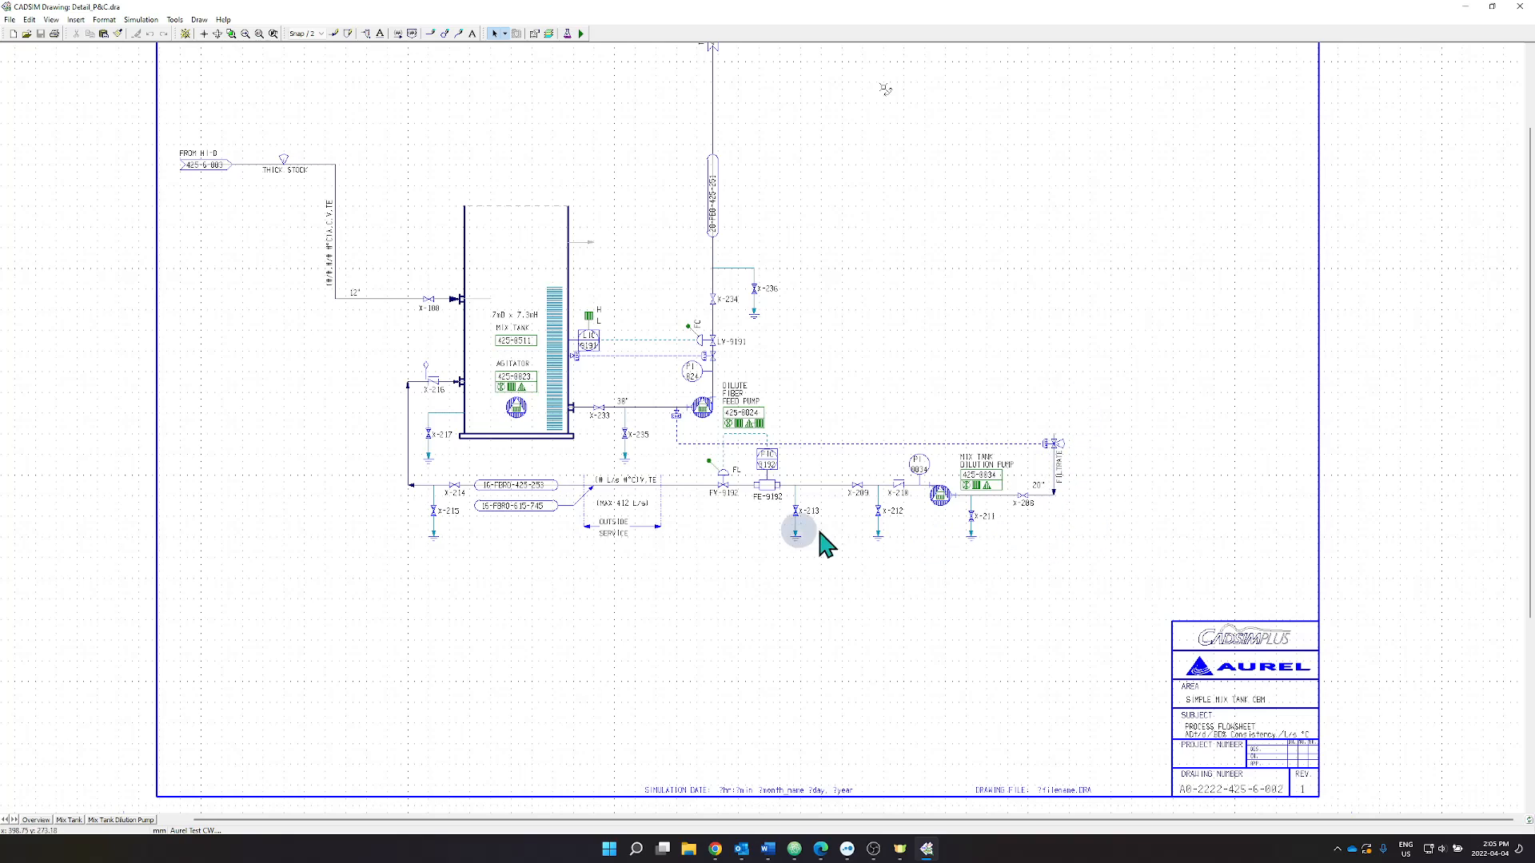
scroll(730, 366, "up", 2)
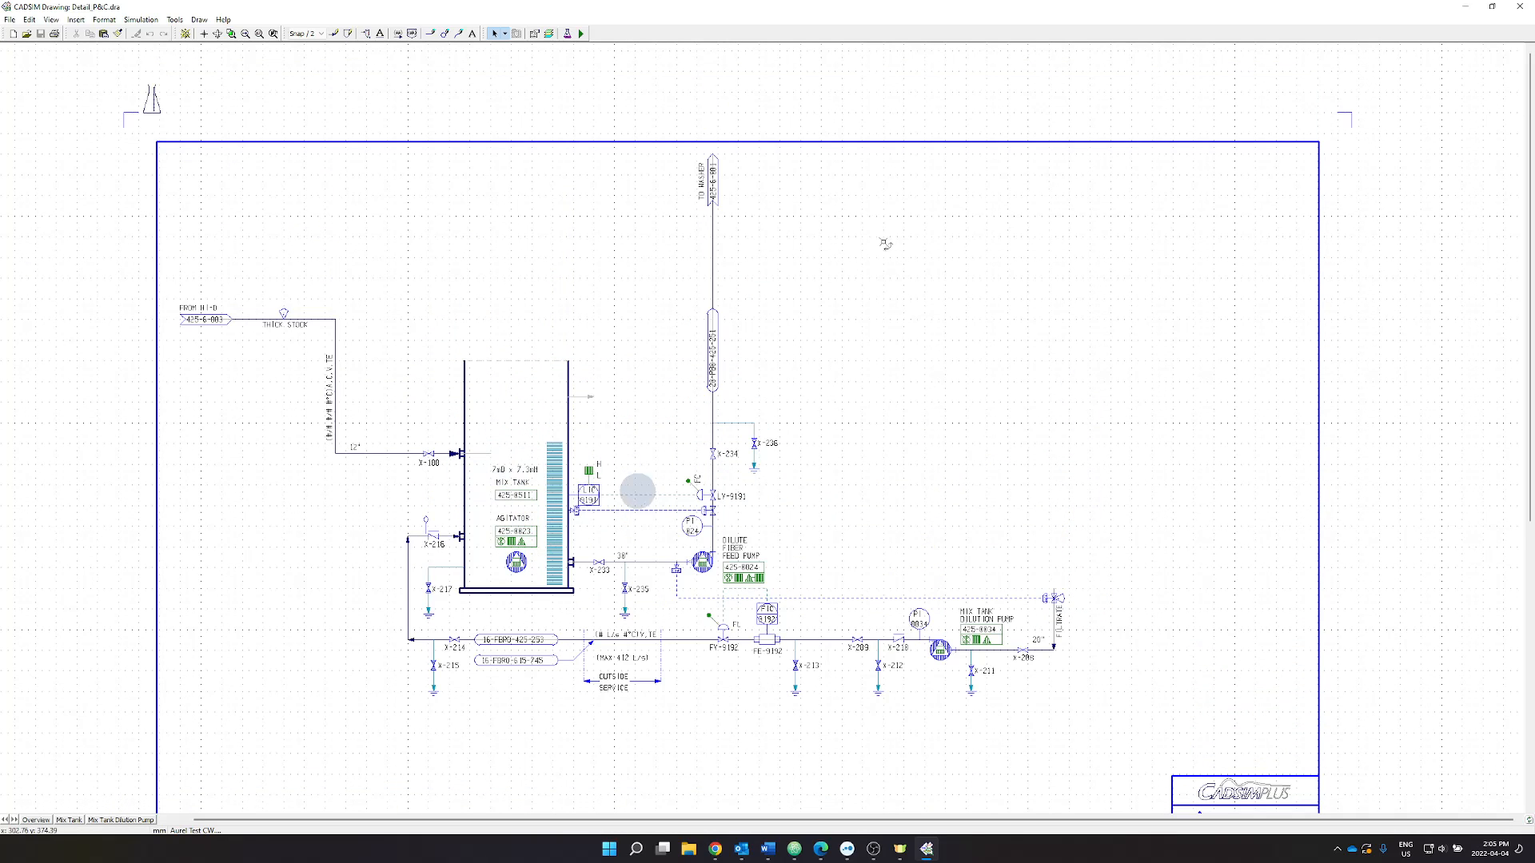
scroll(959, 388, "right", 2)
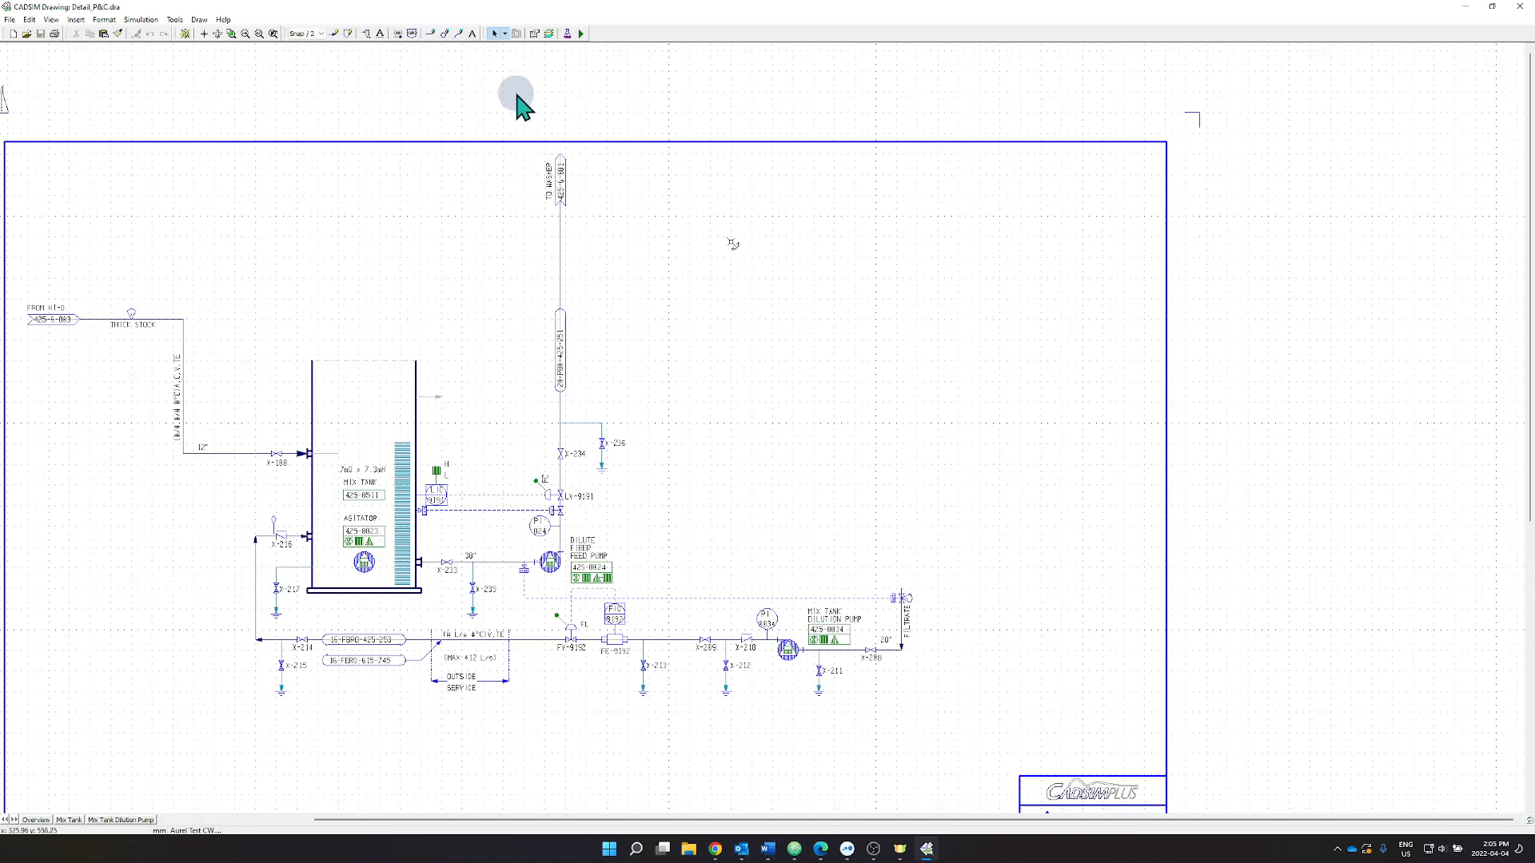
scroll(783, 335, "up", 1)
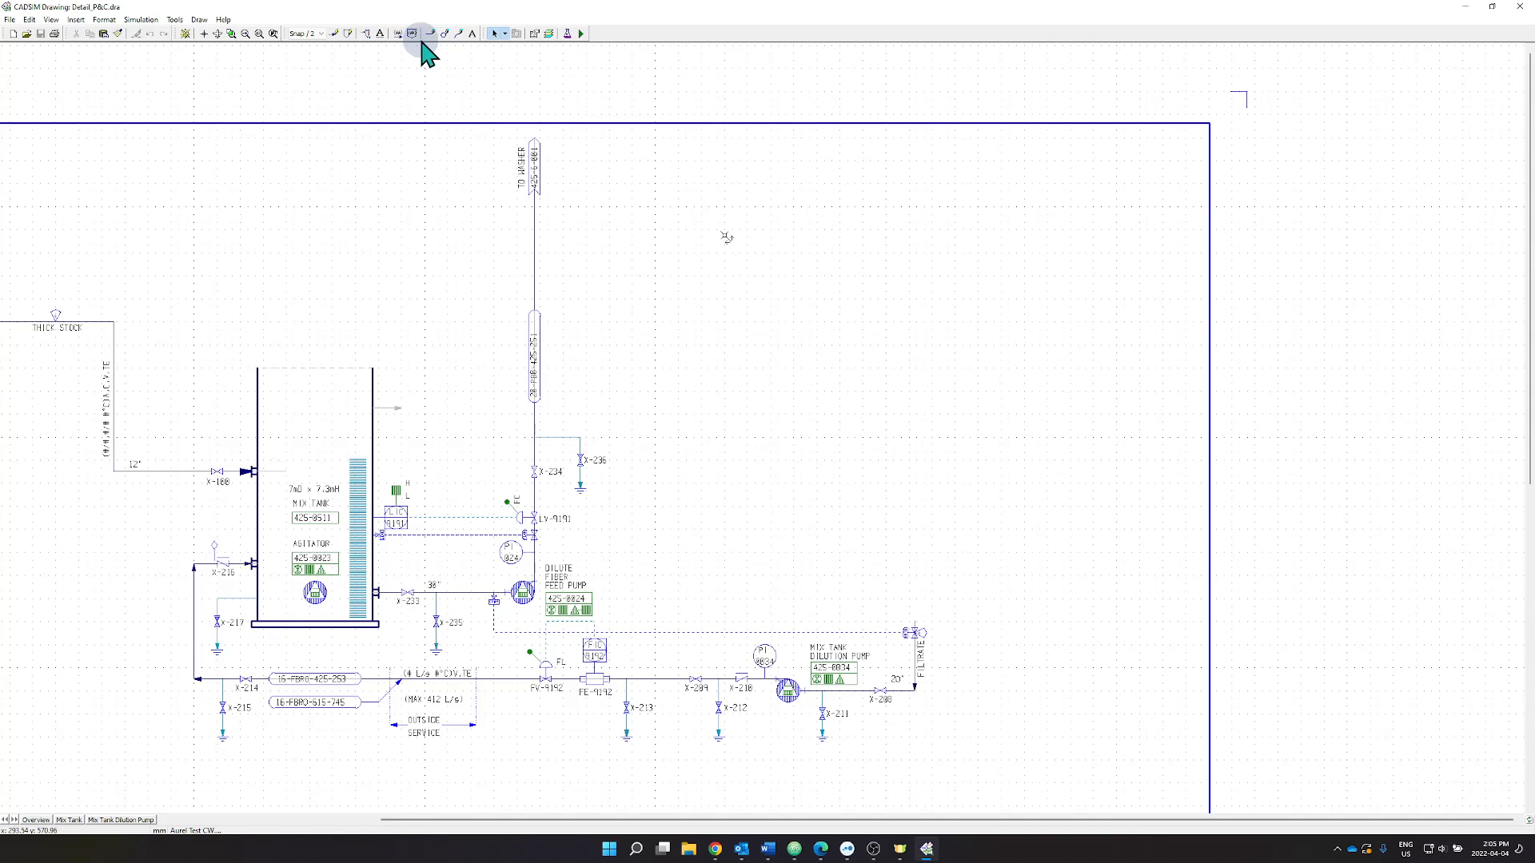
left_click(444, 35)
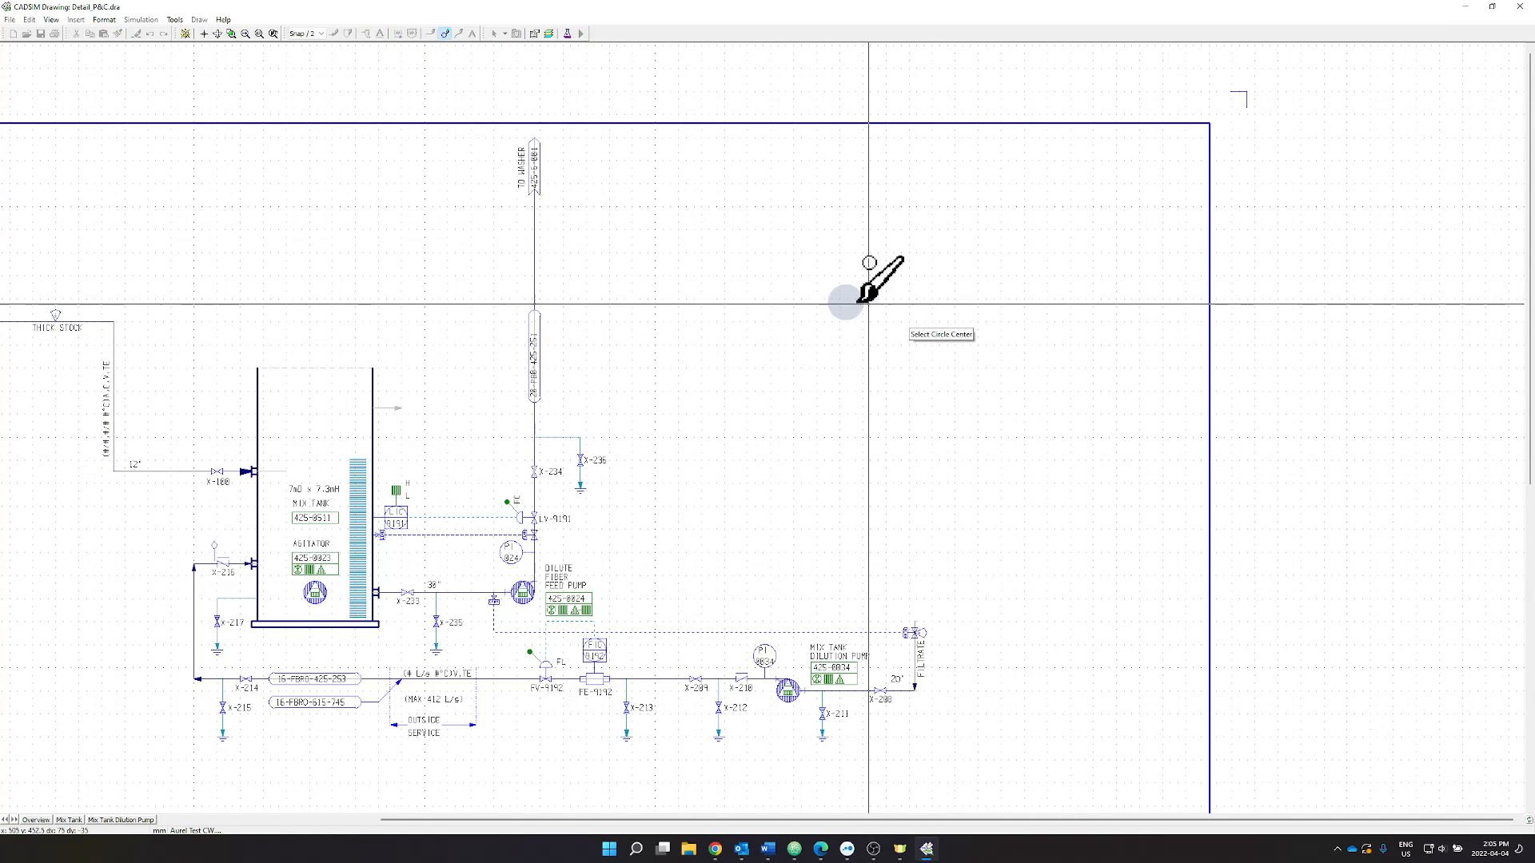
left_click(765, 271)
left_click(781, 295)
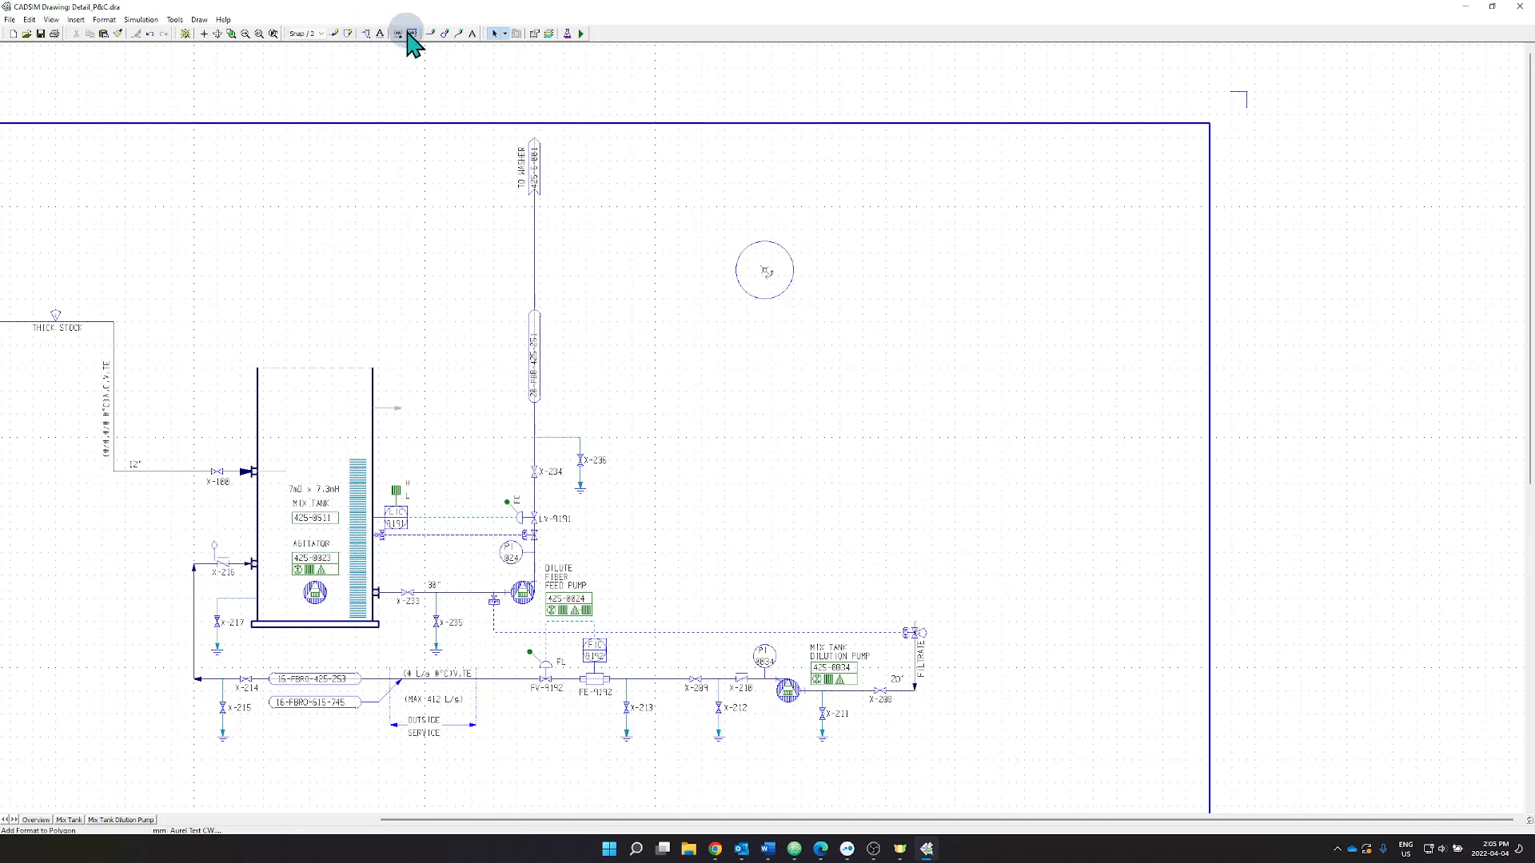
left_click(445, 33)
left_click(874, 265)
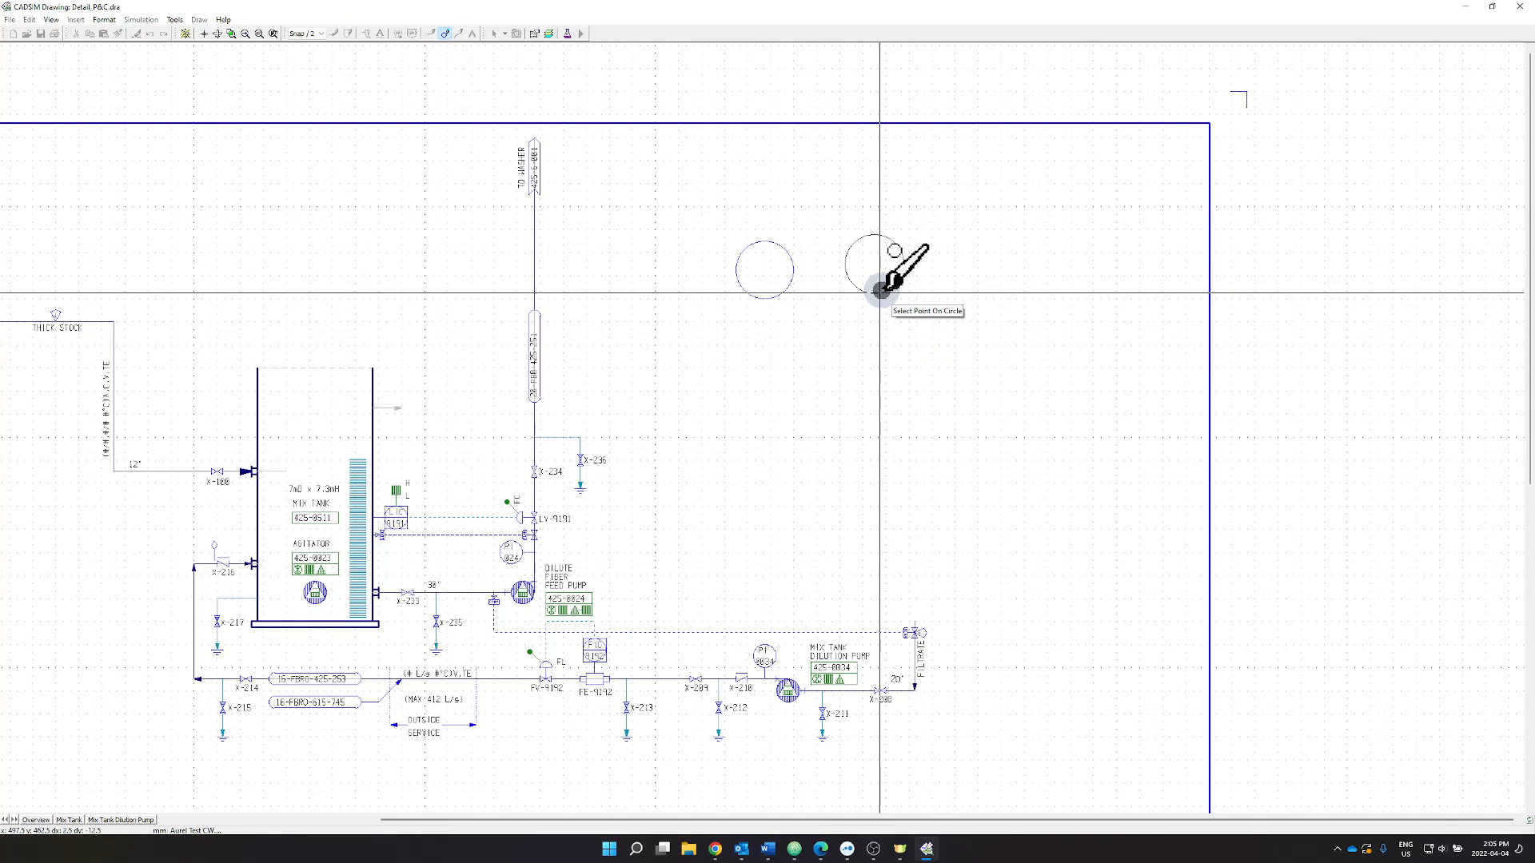
left_click(883, 289)
Draw a mouth below the two circles from a horizontal line about 42.5 mm long and a downward-curving arc joining its ends.
left_click(430, 33)
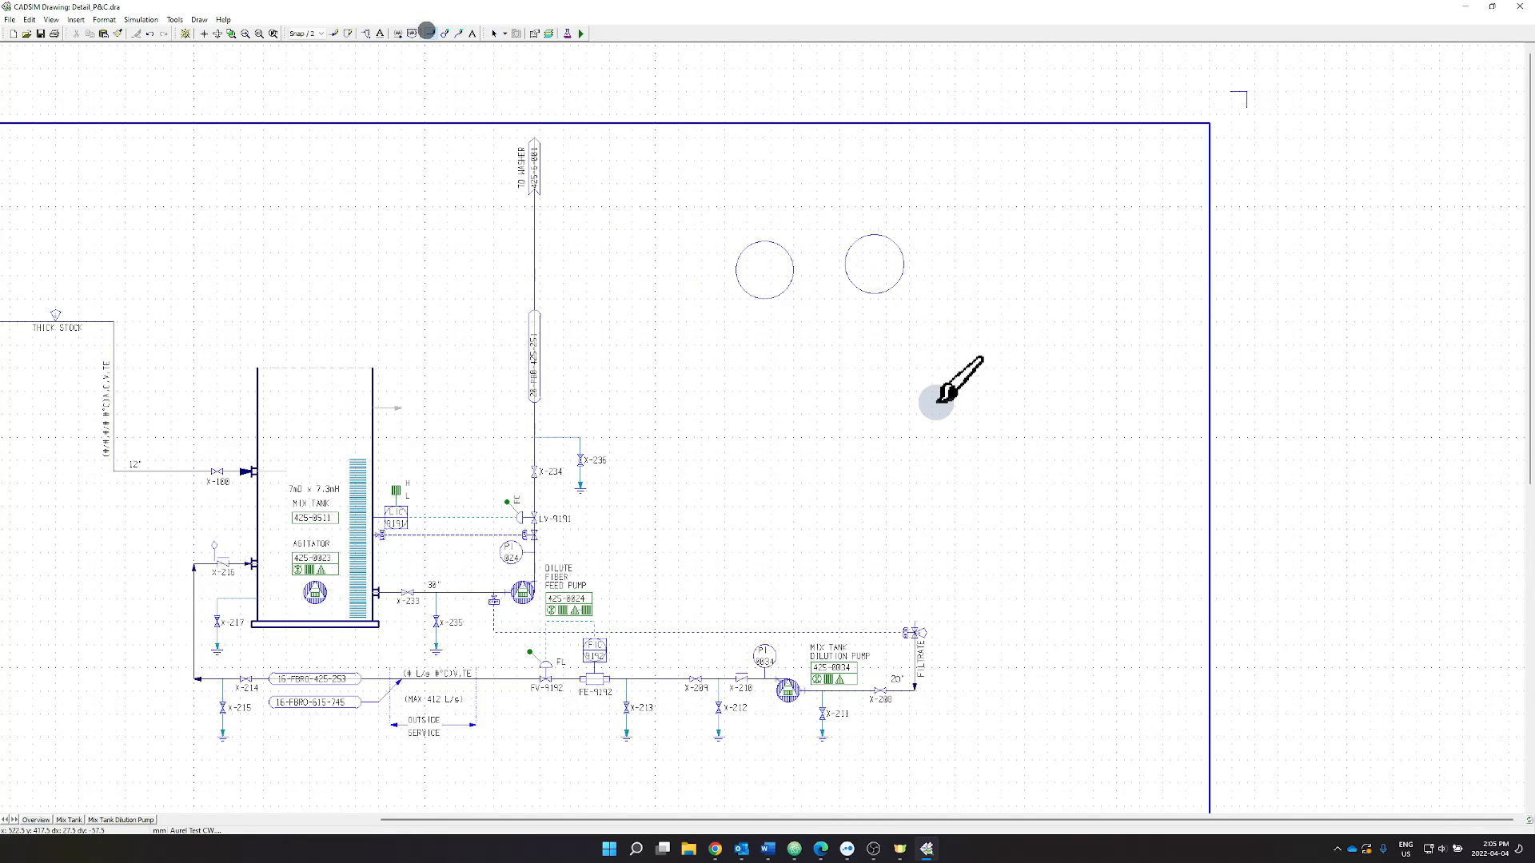
left_click(783, 331)
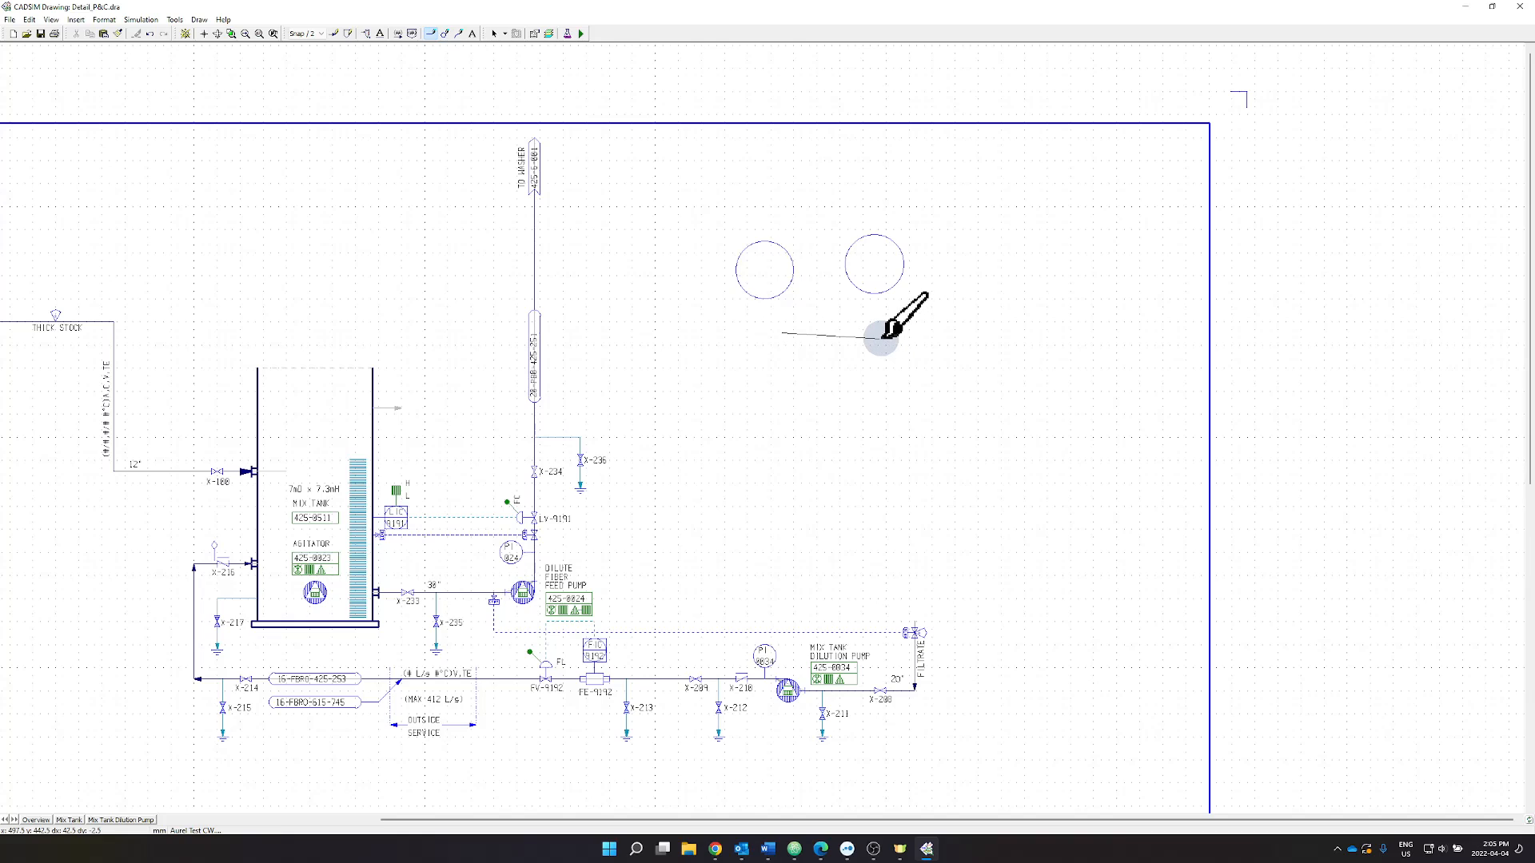
left_click(879, 333)
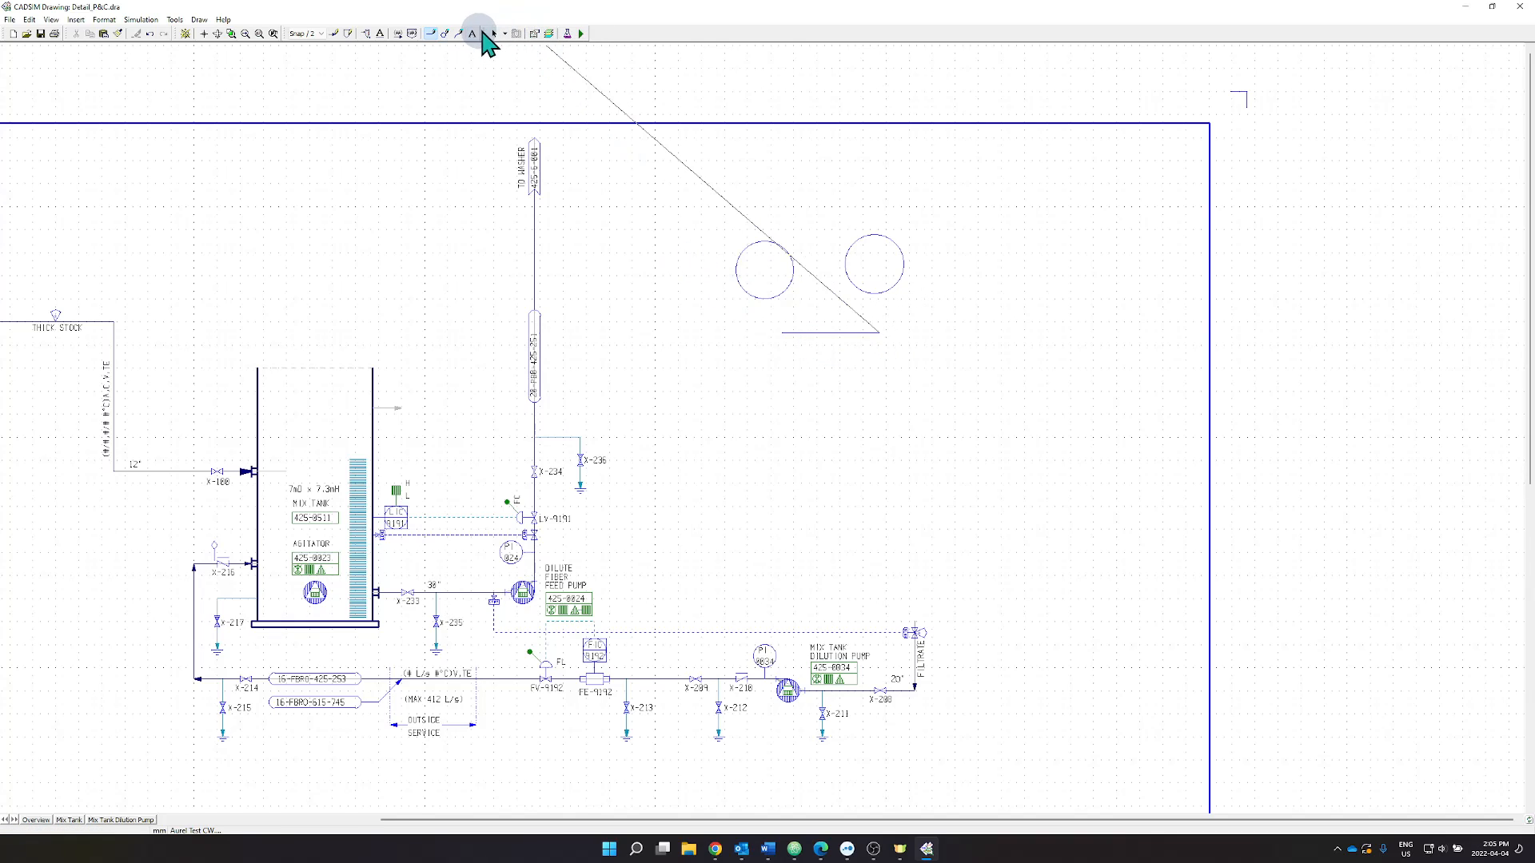
left_click(458, 34)
left_click(781, 332)
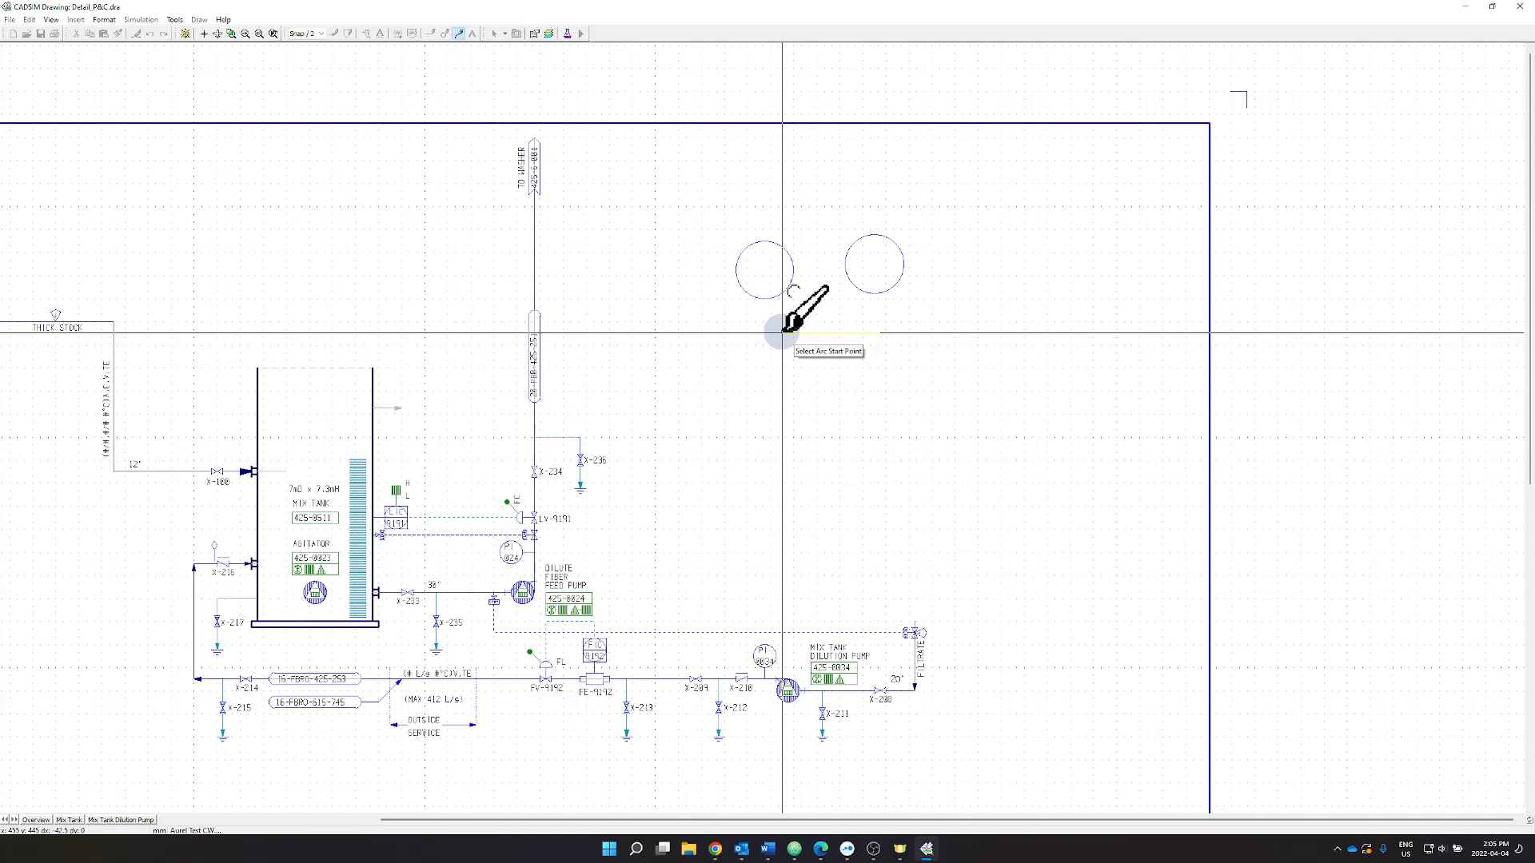
left_click(880, 333)
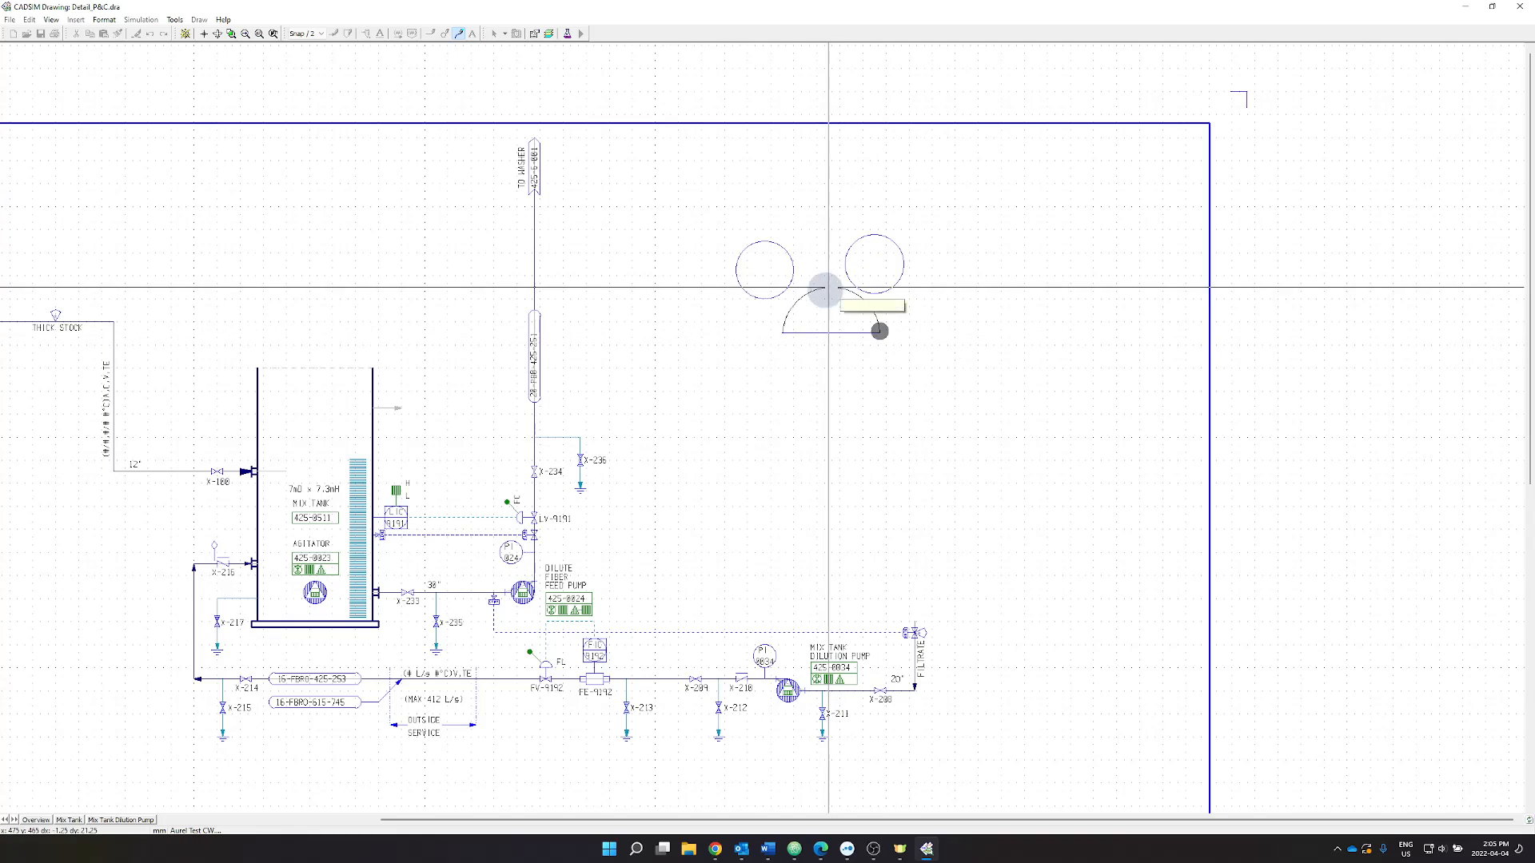
left_click(827, 355)
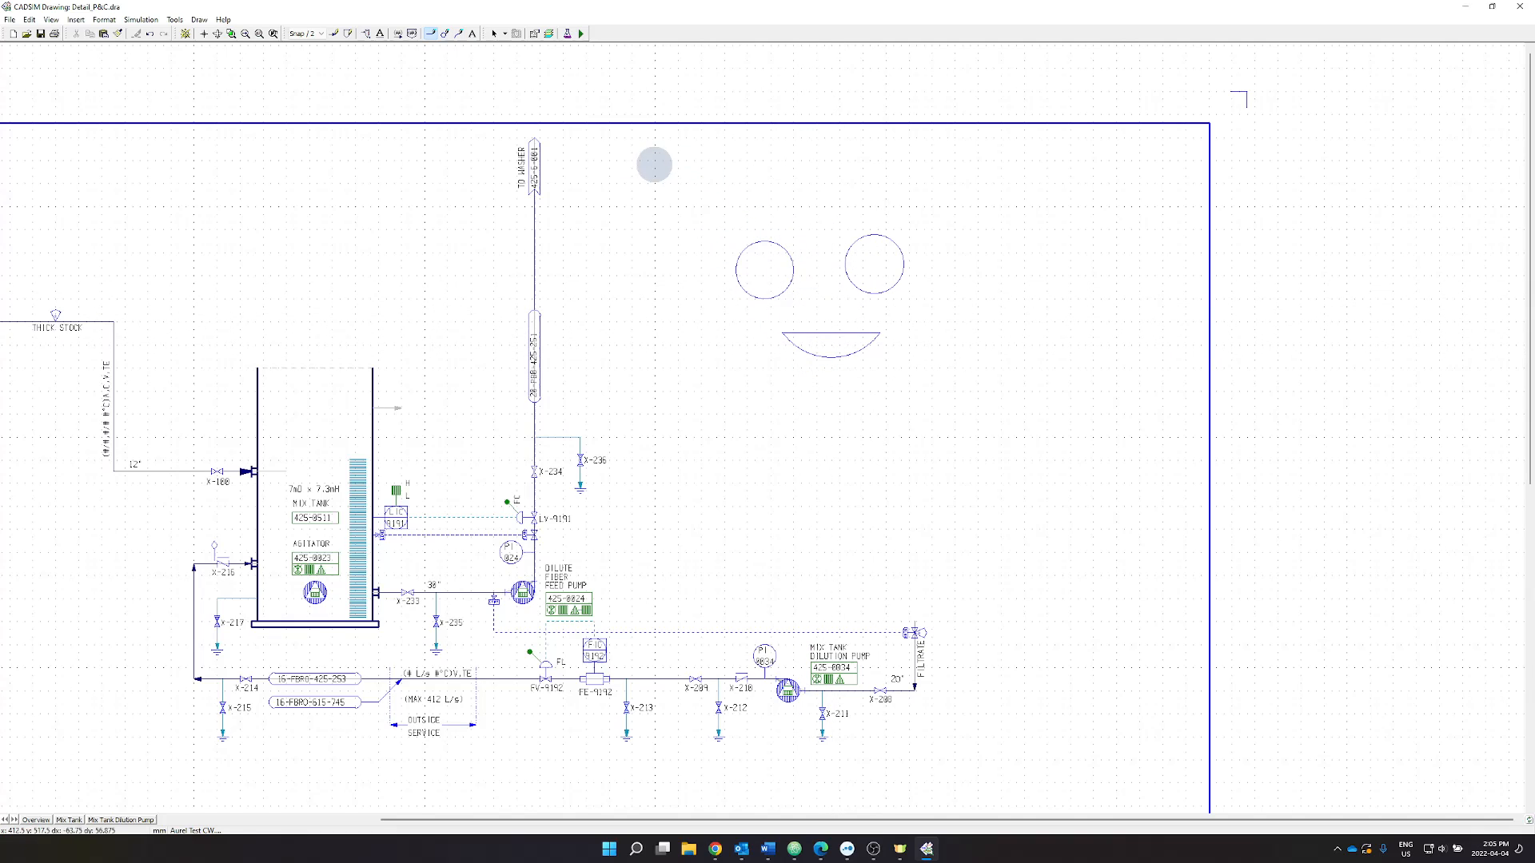
Draw a large circle around the eyes and mouth, centred between them, to complete the smiley face.
left_click(446, 35)
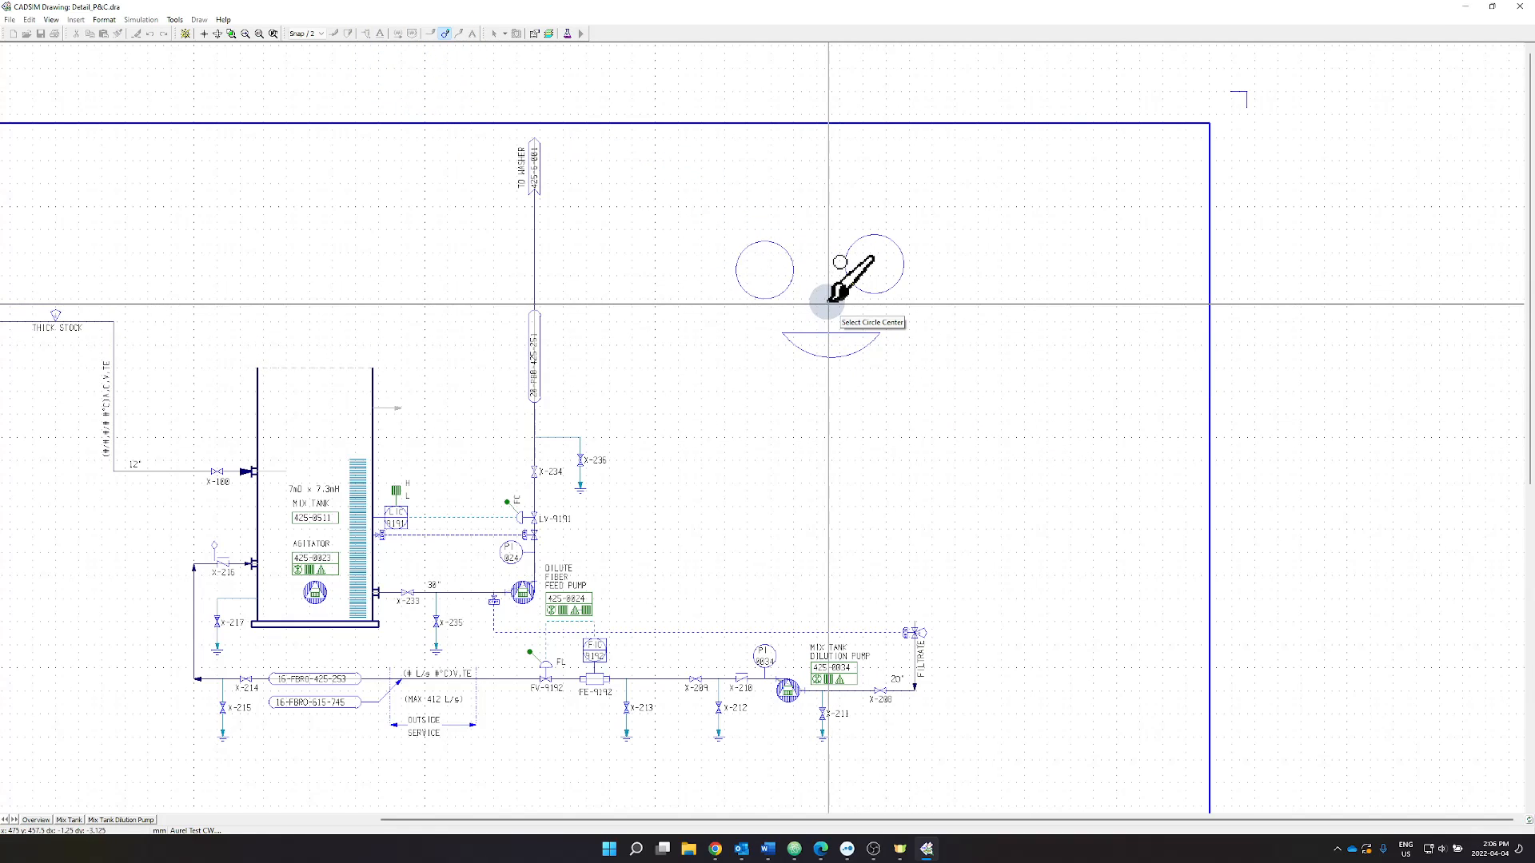
left_click(828, 302)
left_click(841, 431)
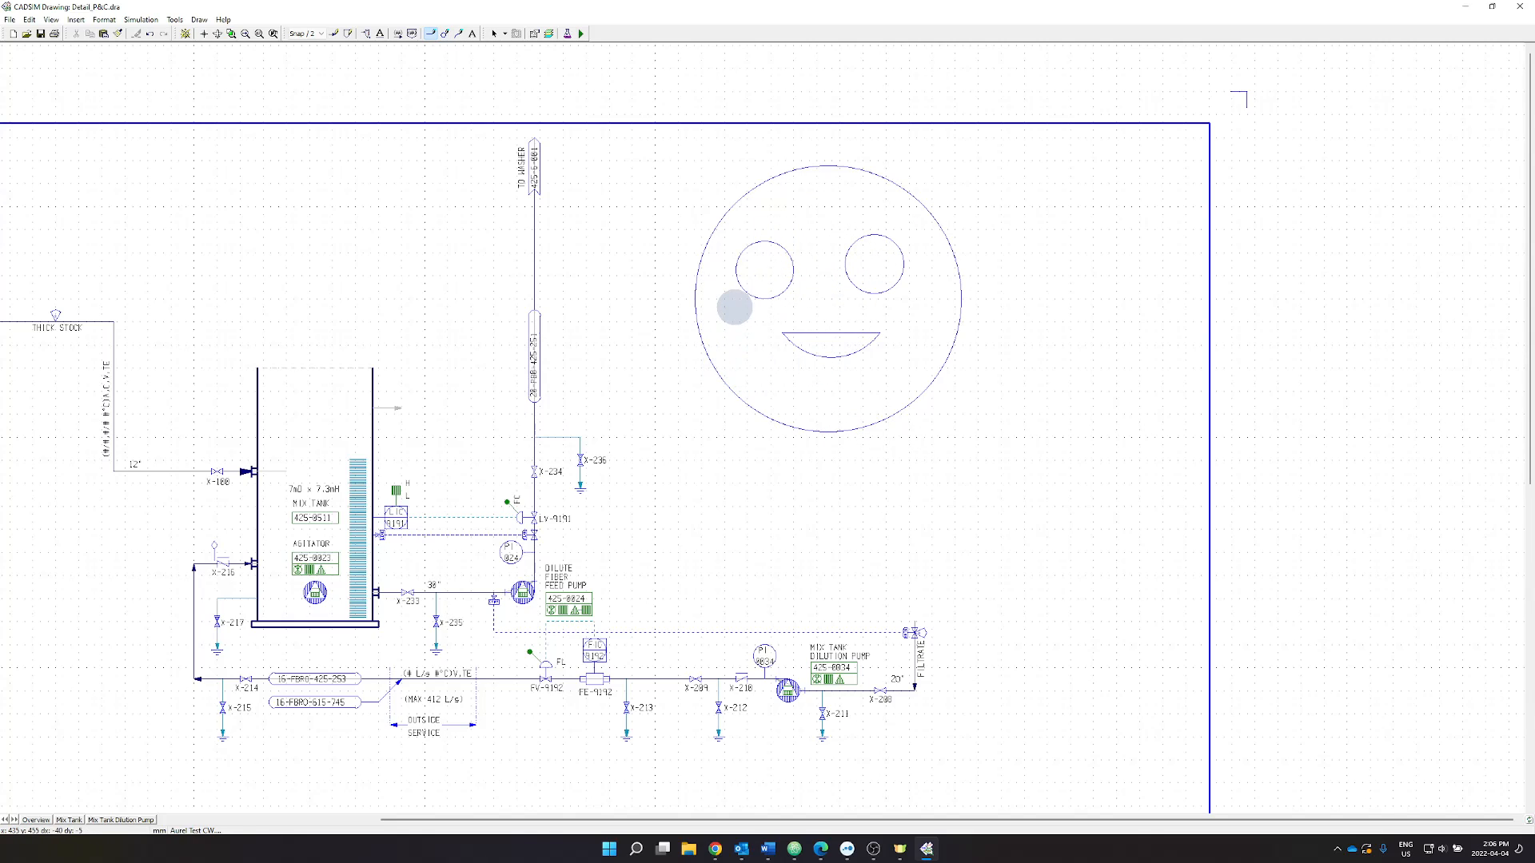
key("Escape")
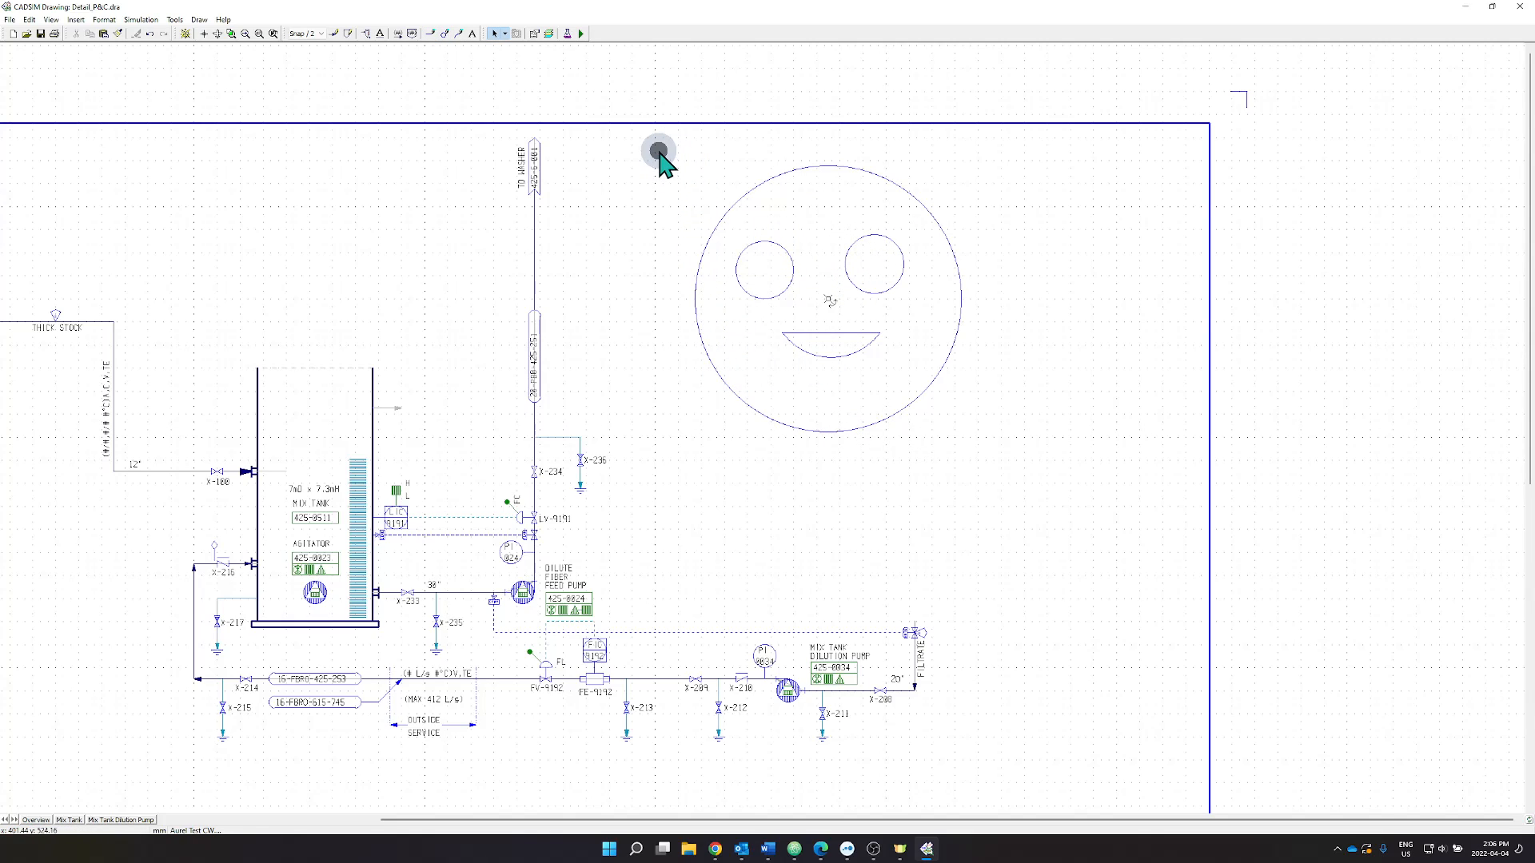
Add all shapes of the smiley face to a new group named FACE with command cadsim.doNothing and description FACE.
left_click_drag(657, 152, 1042, 491)
double_click(1043, 493)
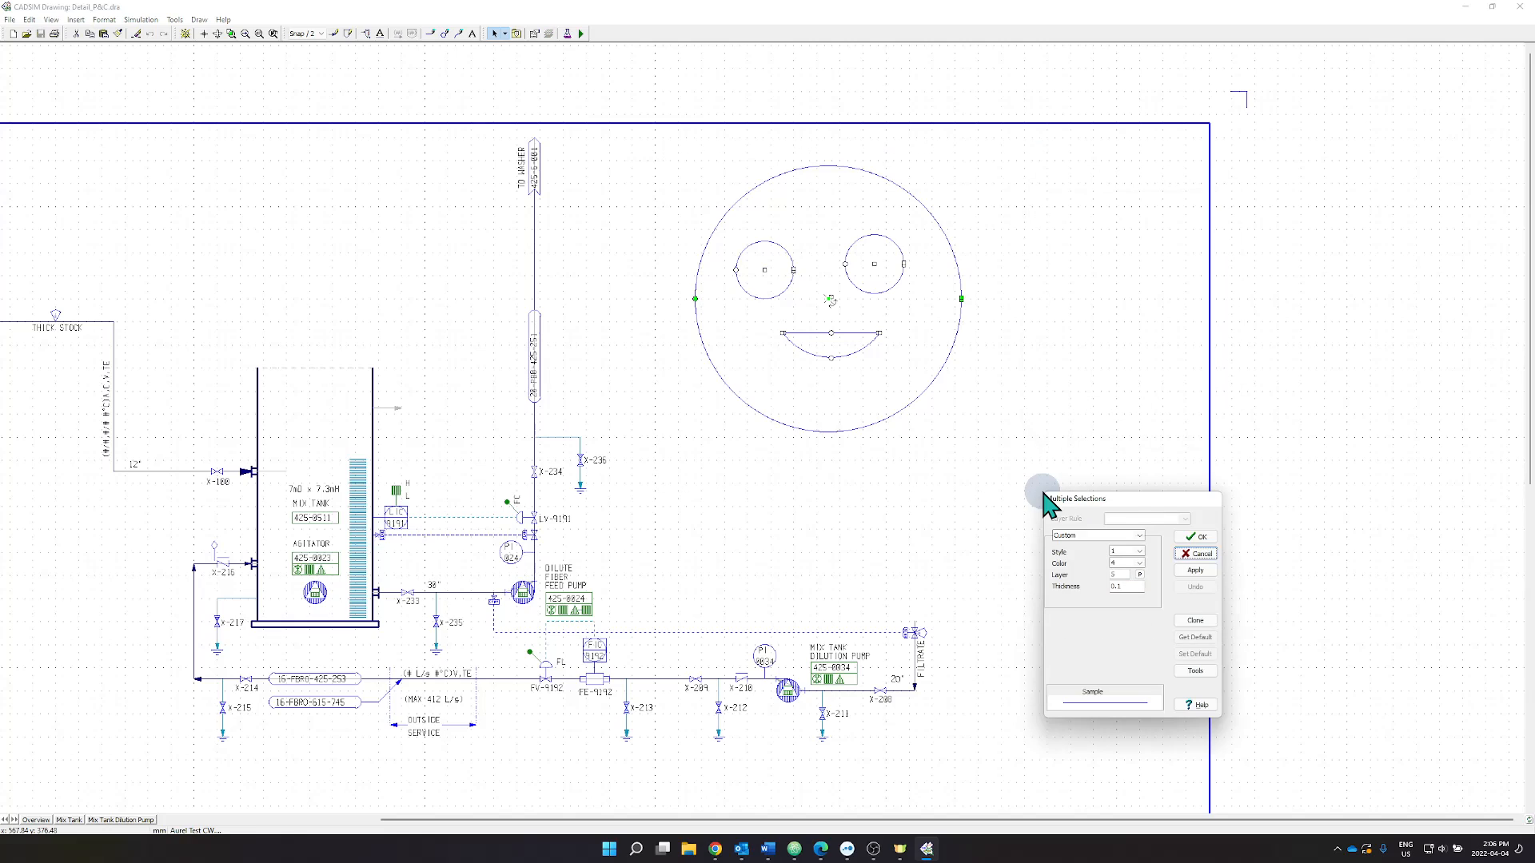
left_click(1195, 673)
left_click(1203, 521)
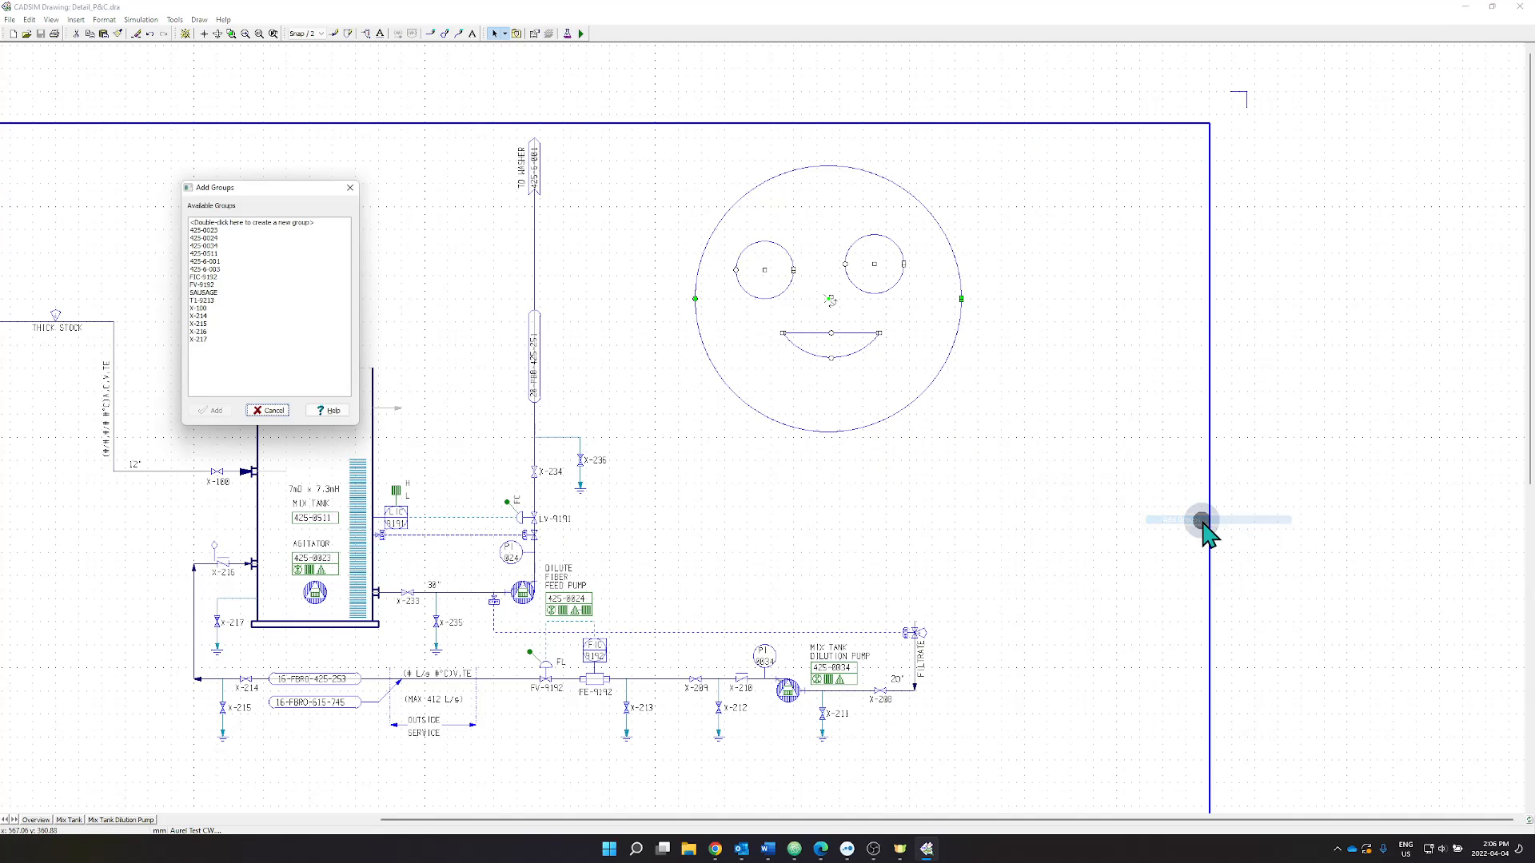
double_click(242, 222)
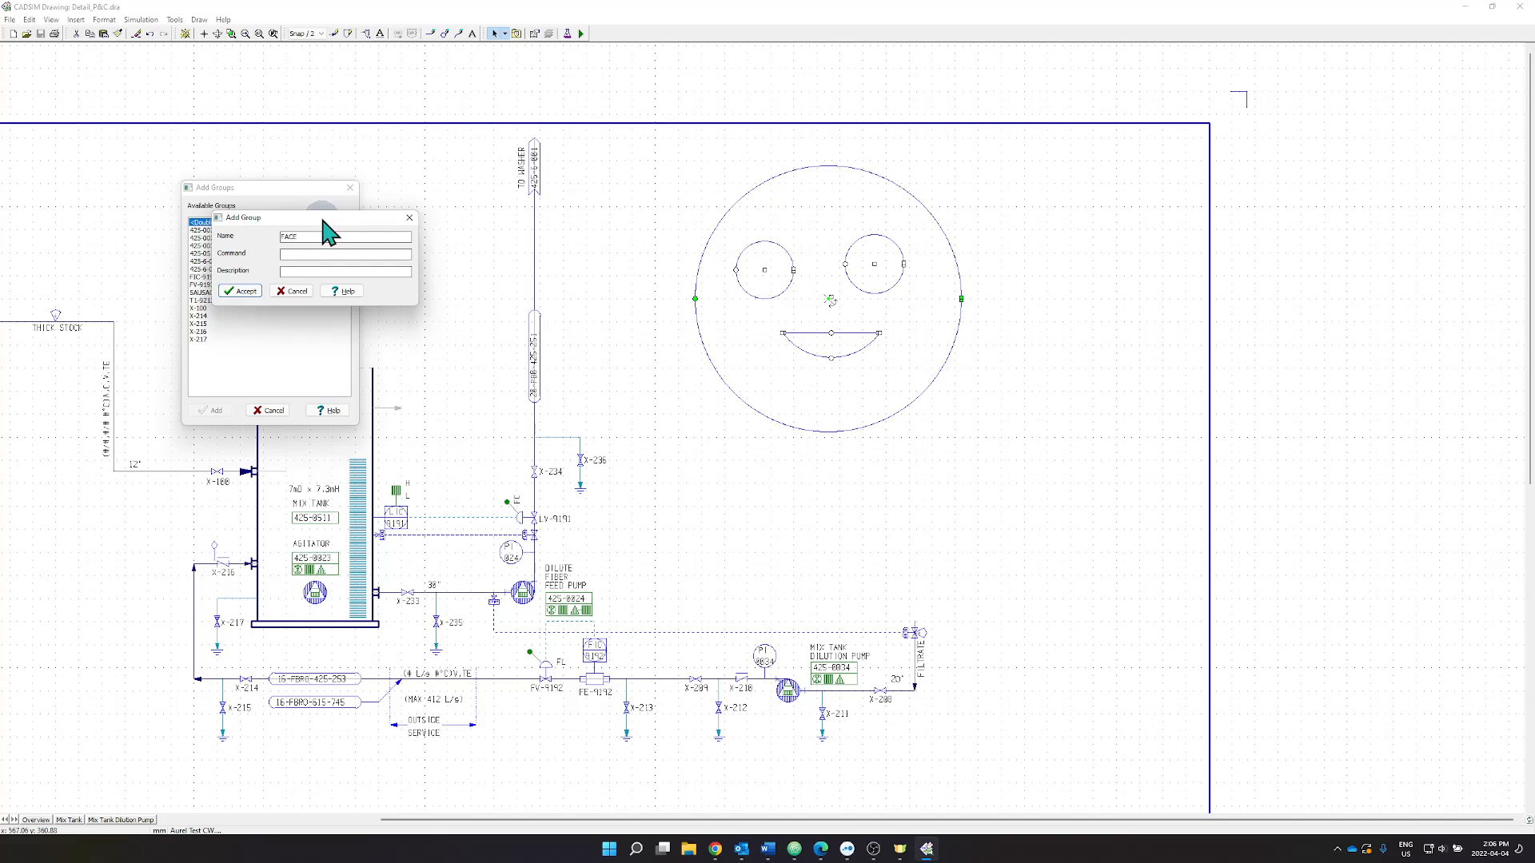
left_click_drag(324, 223, 503, 261)
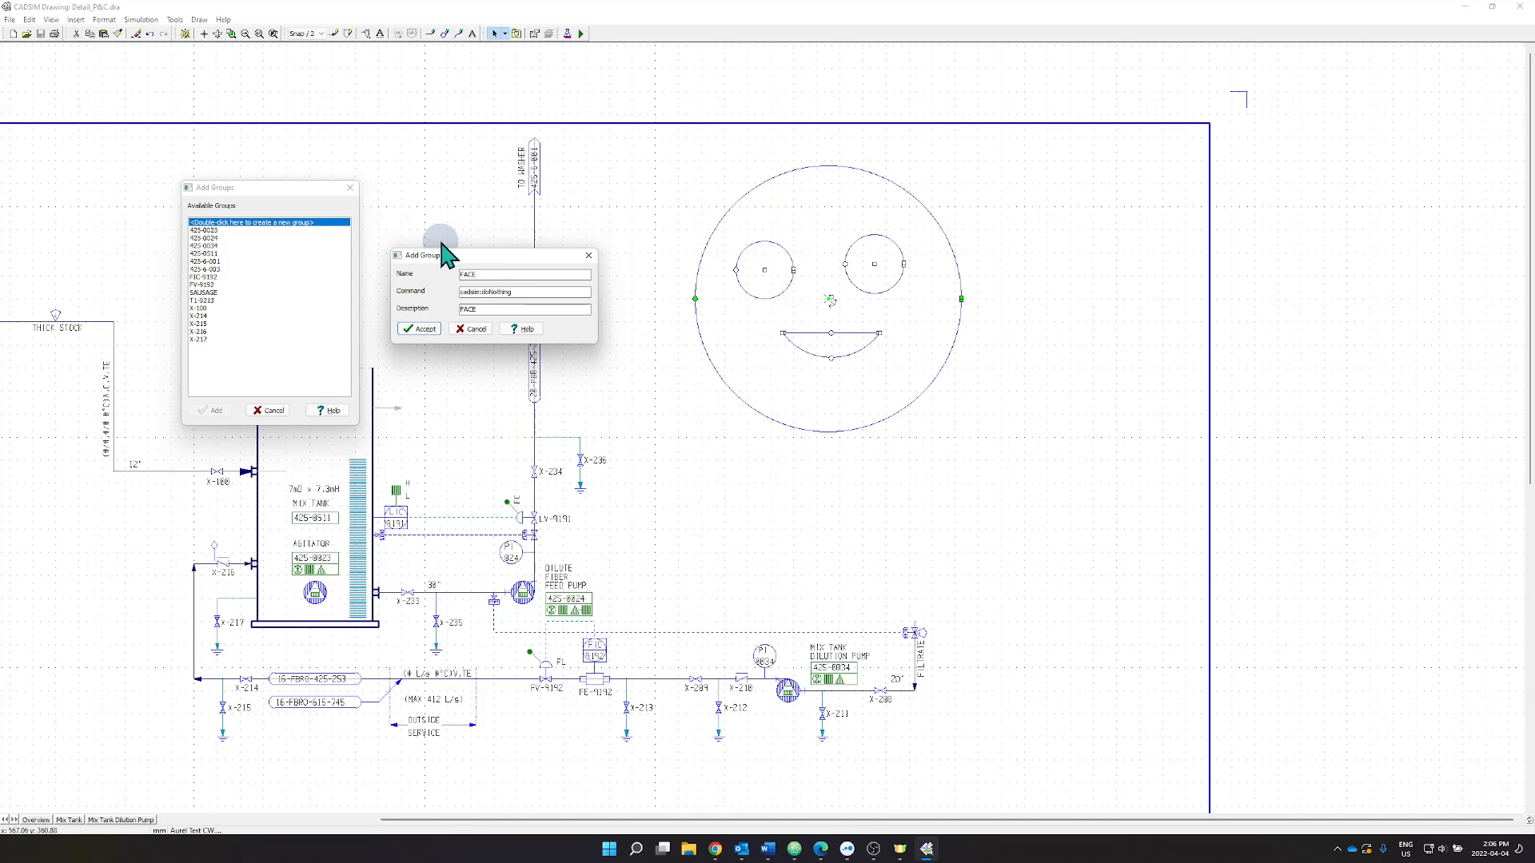
left_click(426, 330)
left_click(213, 411)
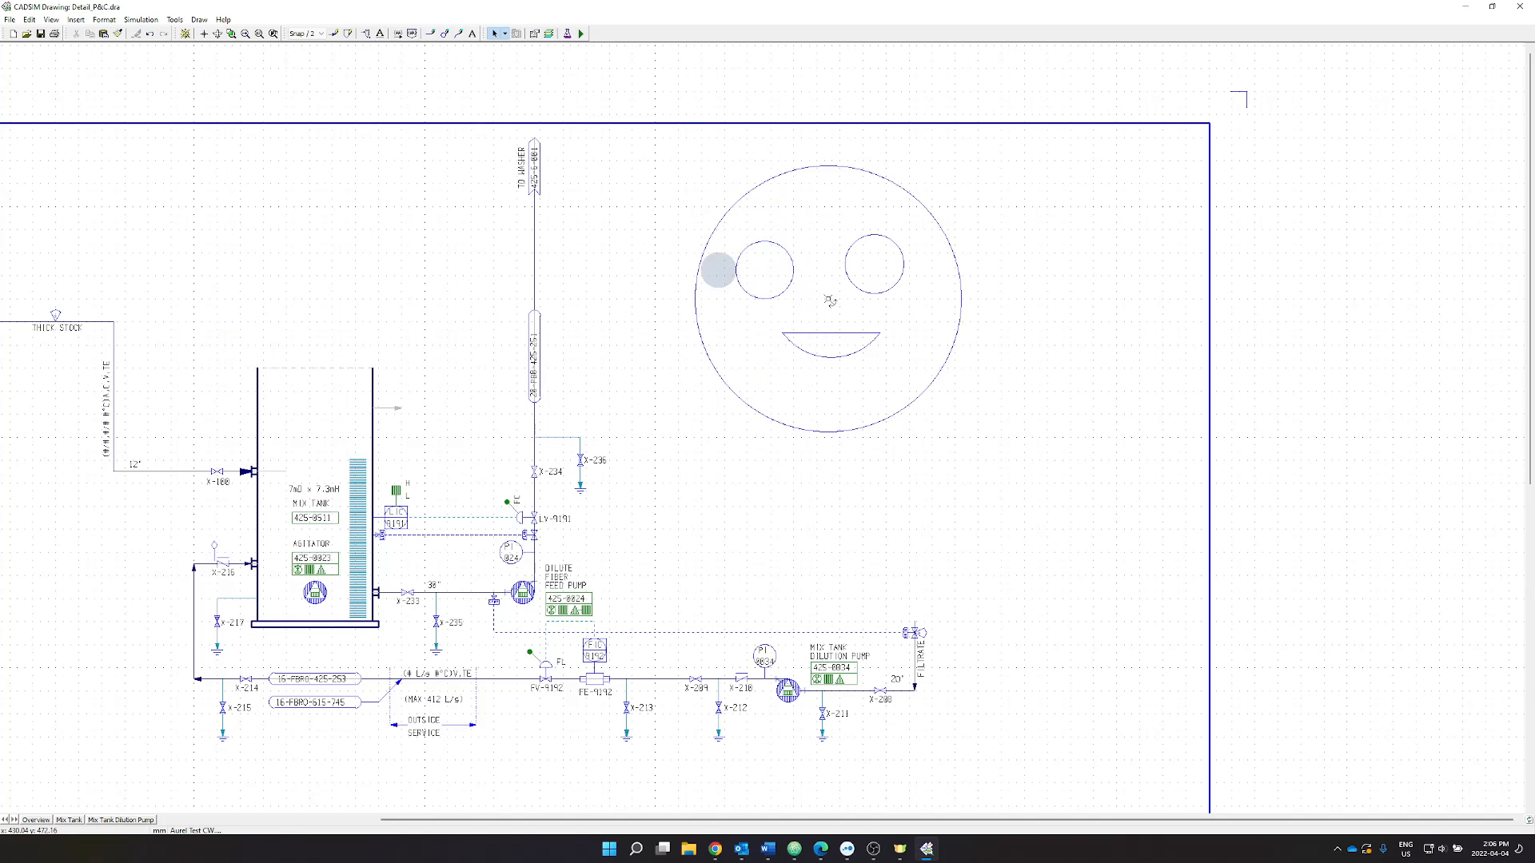
Check which objects belong to the FACE and 425-0511 groups in the group selection list, without keeping a selection.
left_click(28, 19)
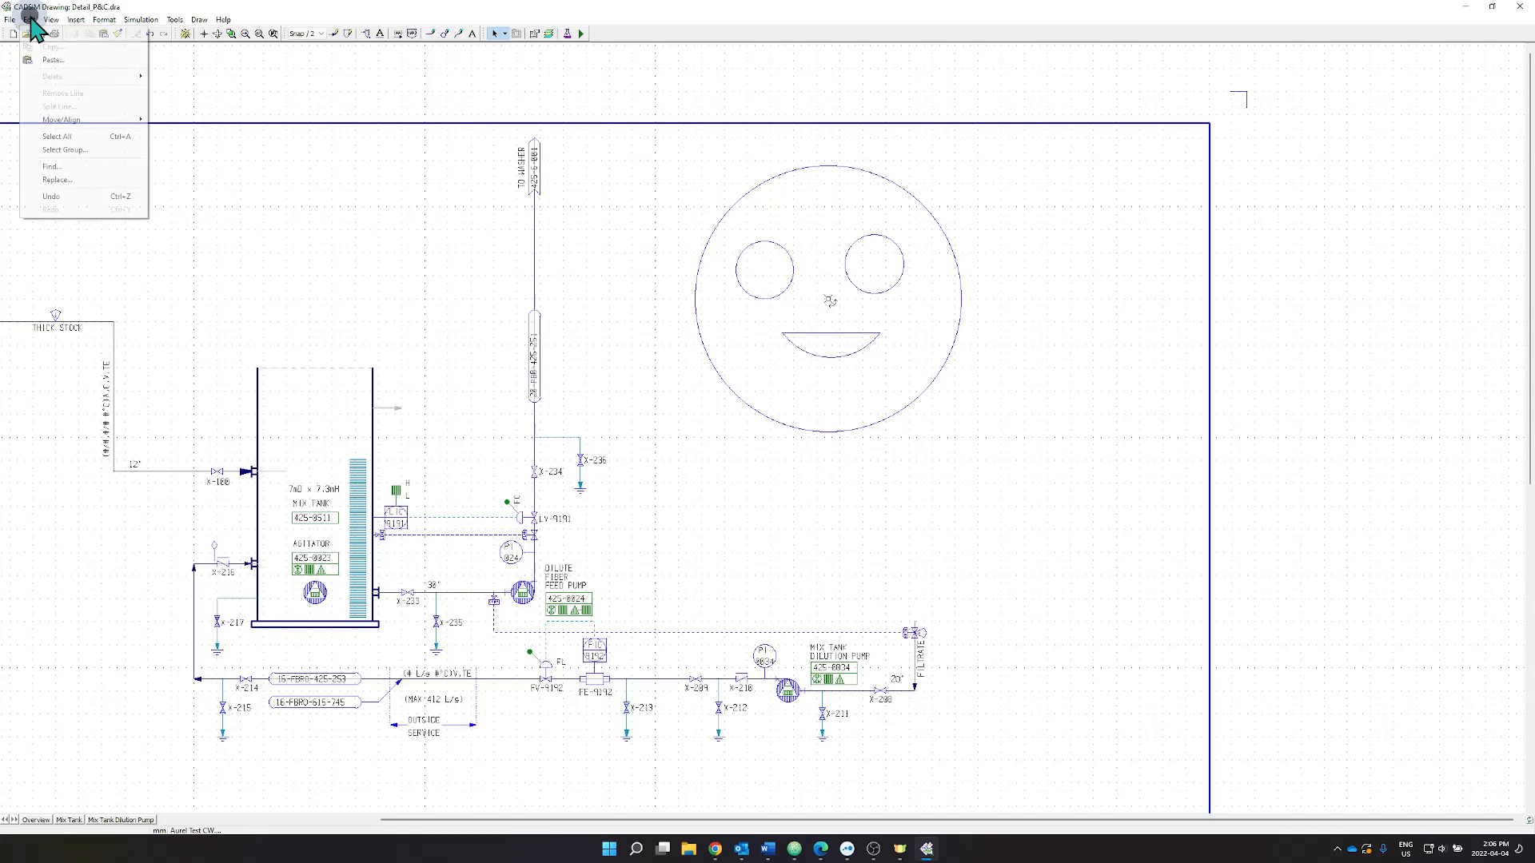
left_click(66, 150)
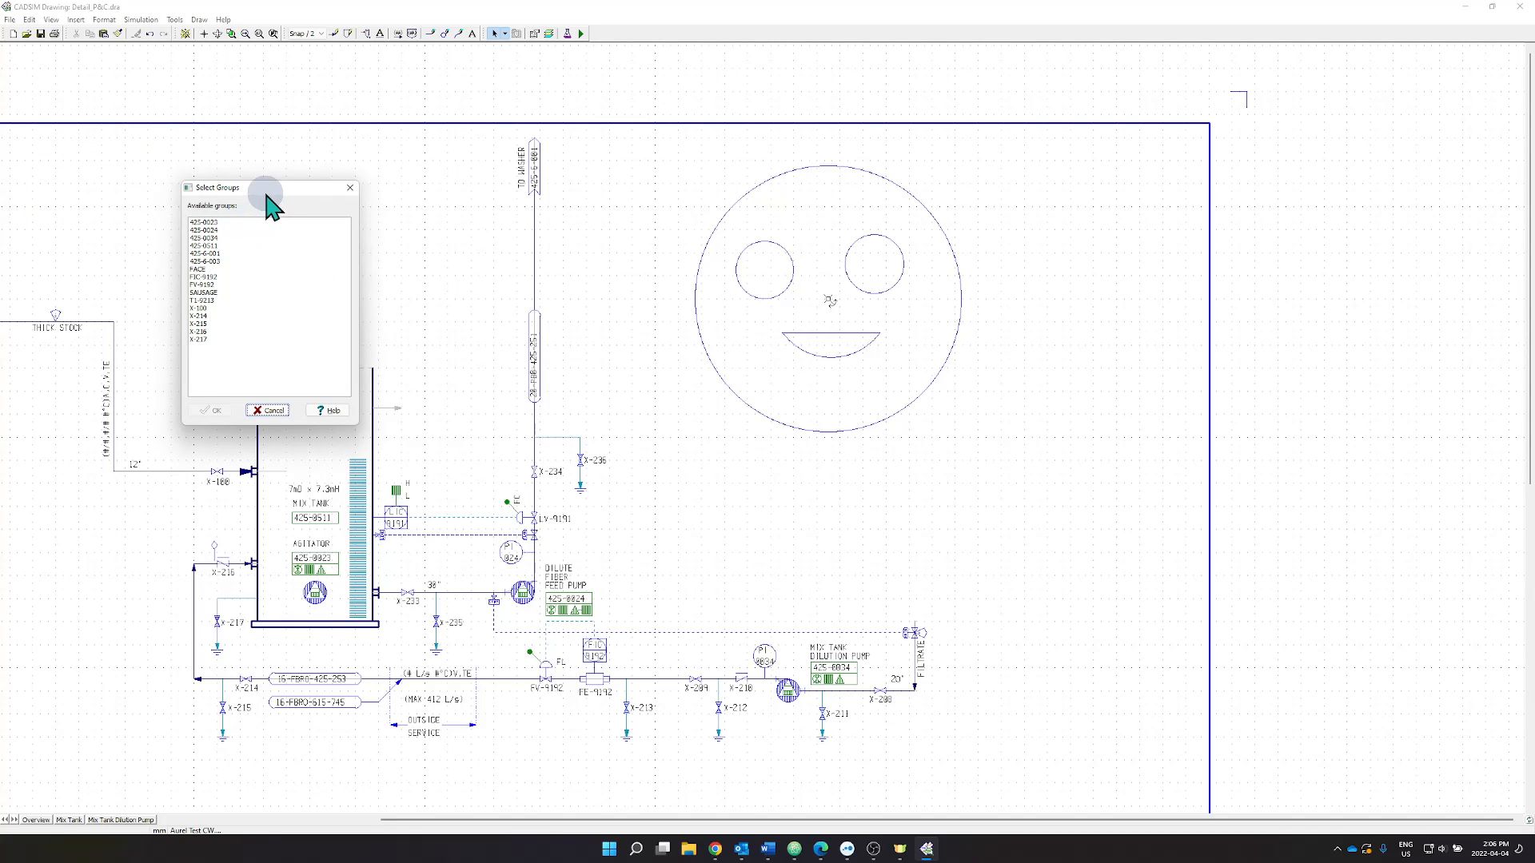
left_click_drag(260, 189, 594, 388)
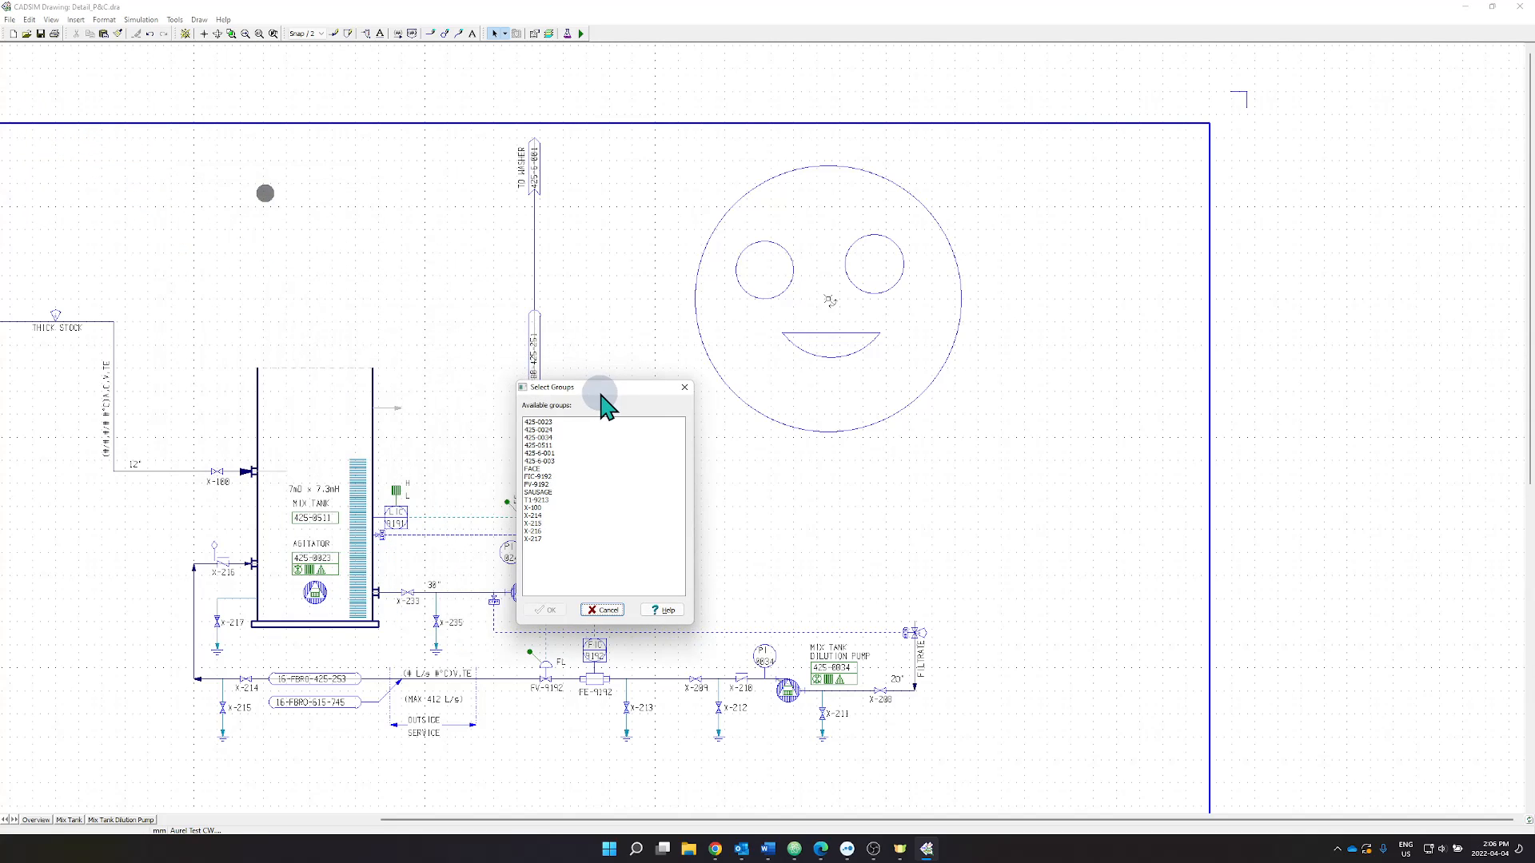
left_click(534, 469)
left_click_drag(571, 389, 609, 412)
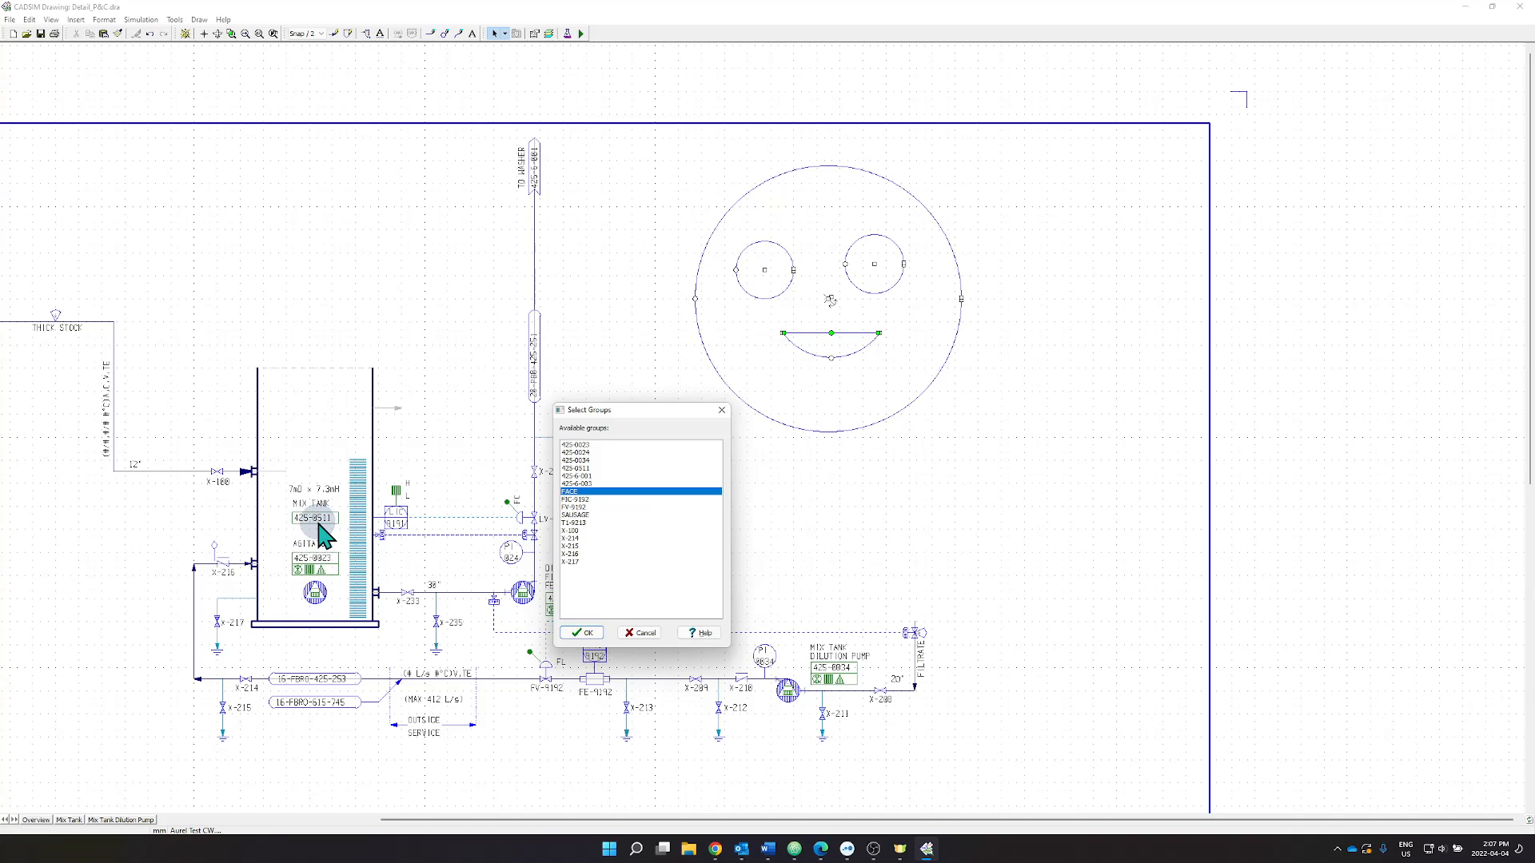
left_click(577, 469)
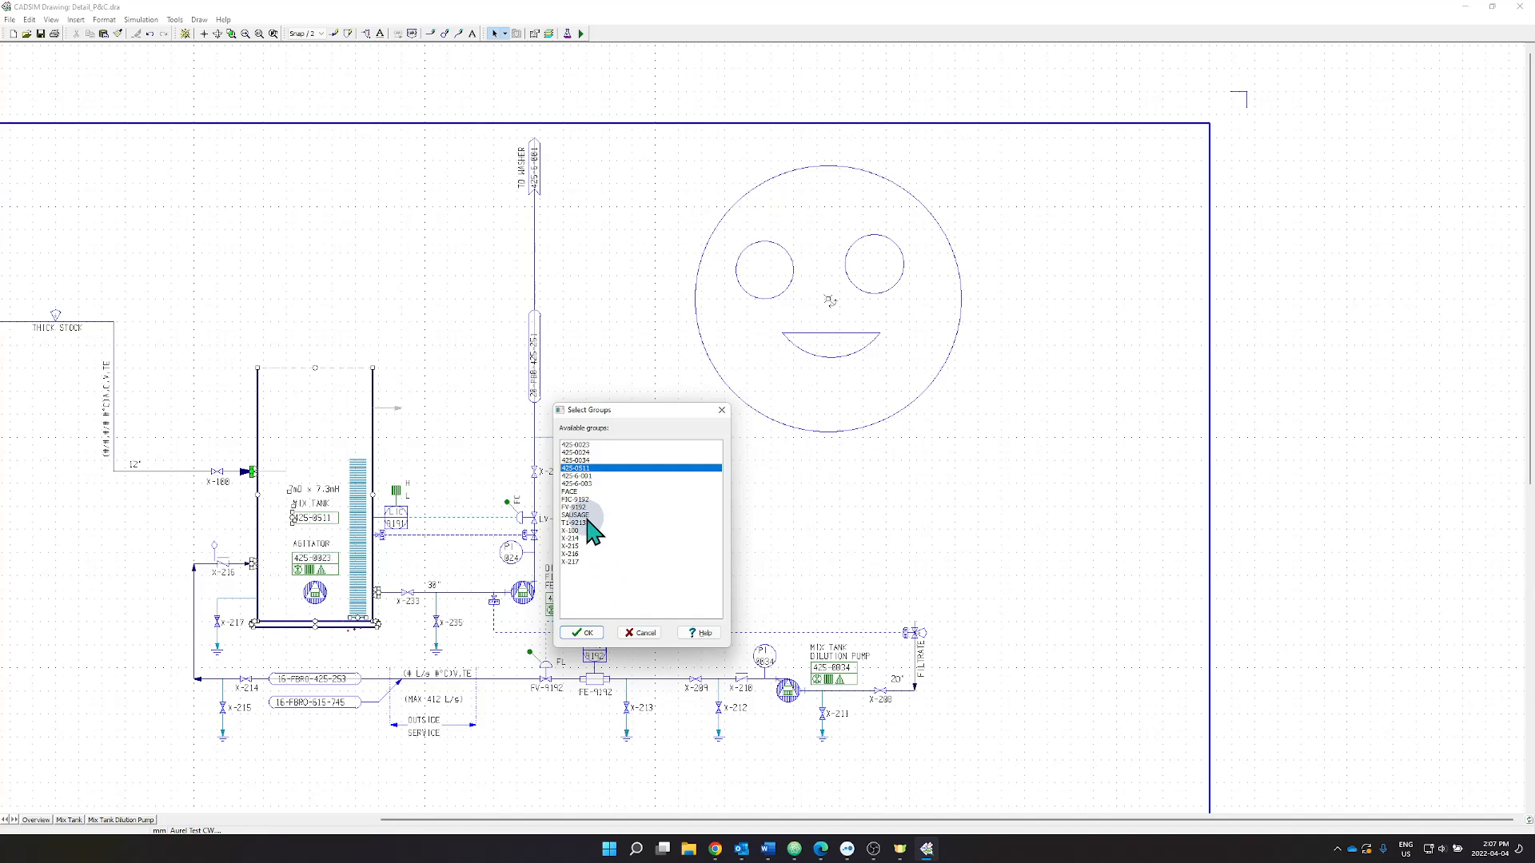
left_click(578, 492)
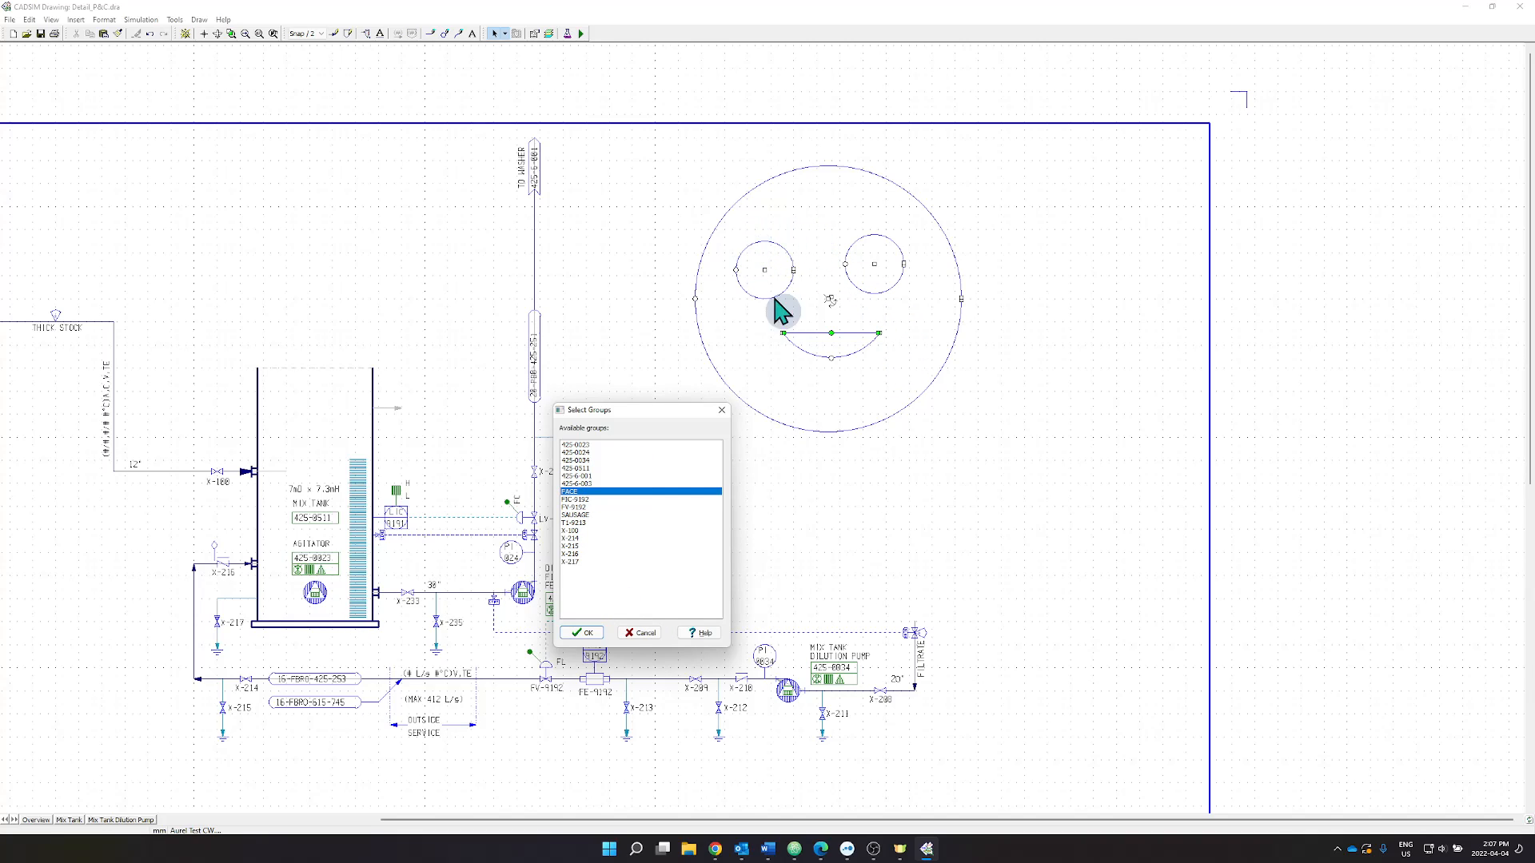
left_click(640, 633)
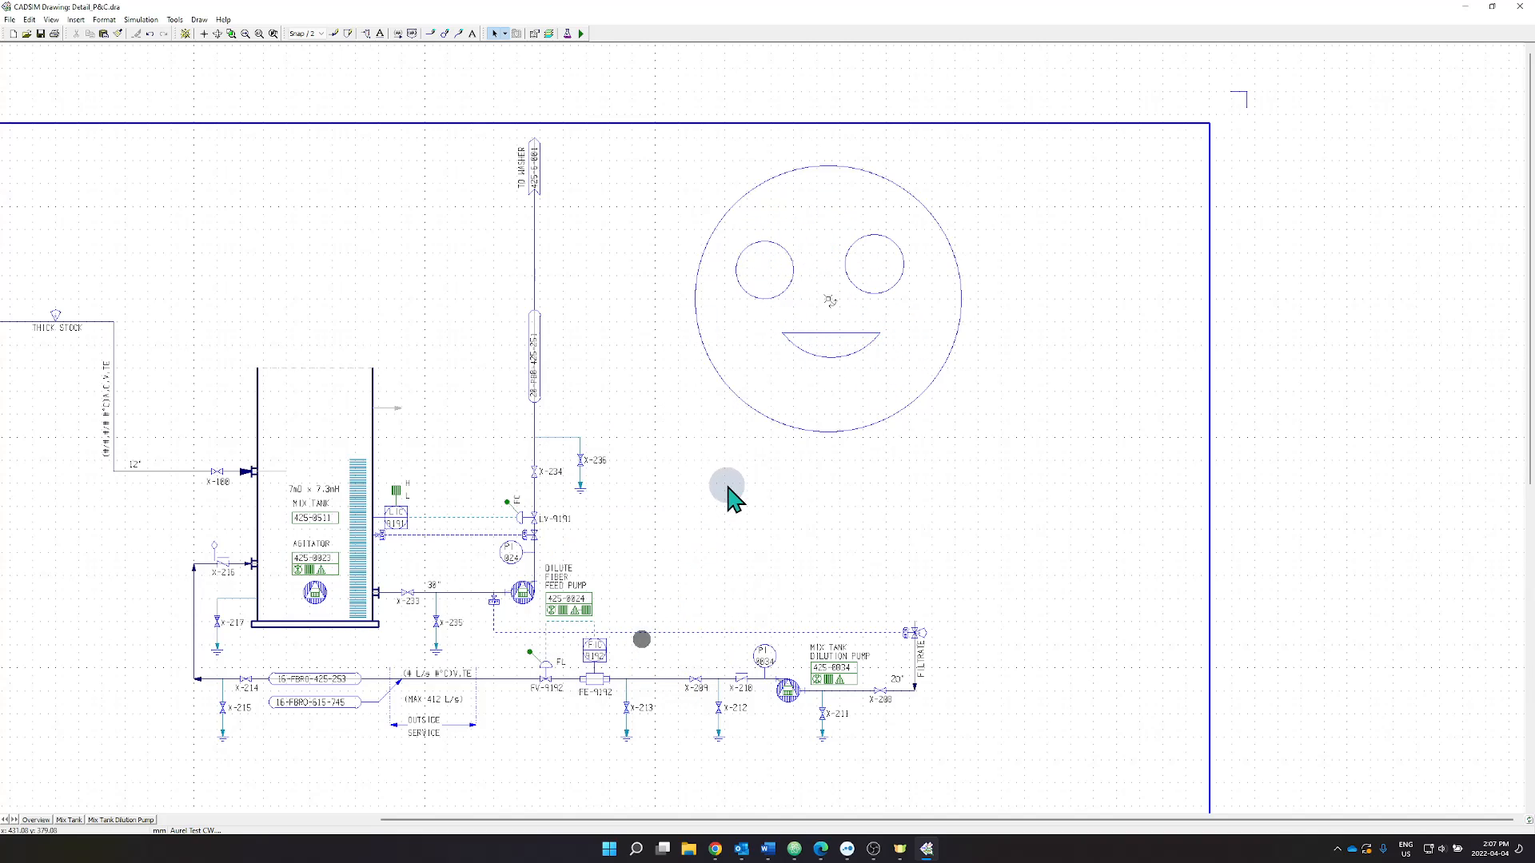
Remove the two eye circles from the FACE group, leaving the other smiley face shapes in it.
left_click_drag(731, 224, 935, 329)
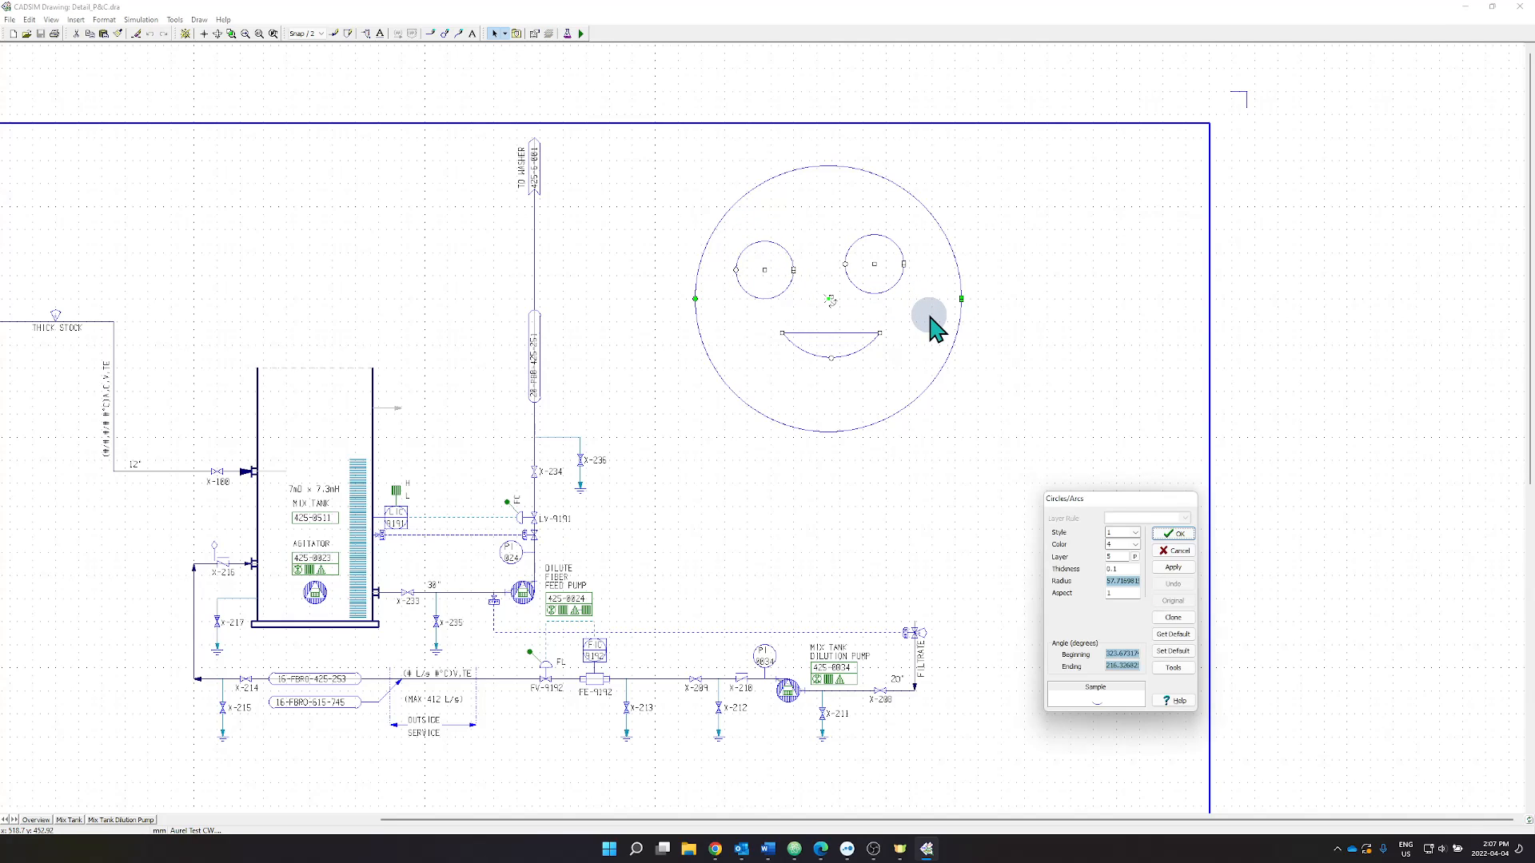
left_click(924, 400)
left_click(850, 355, "shift")
left_click_drag(1143, 498, 1093, 316)
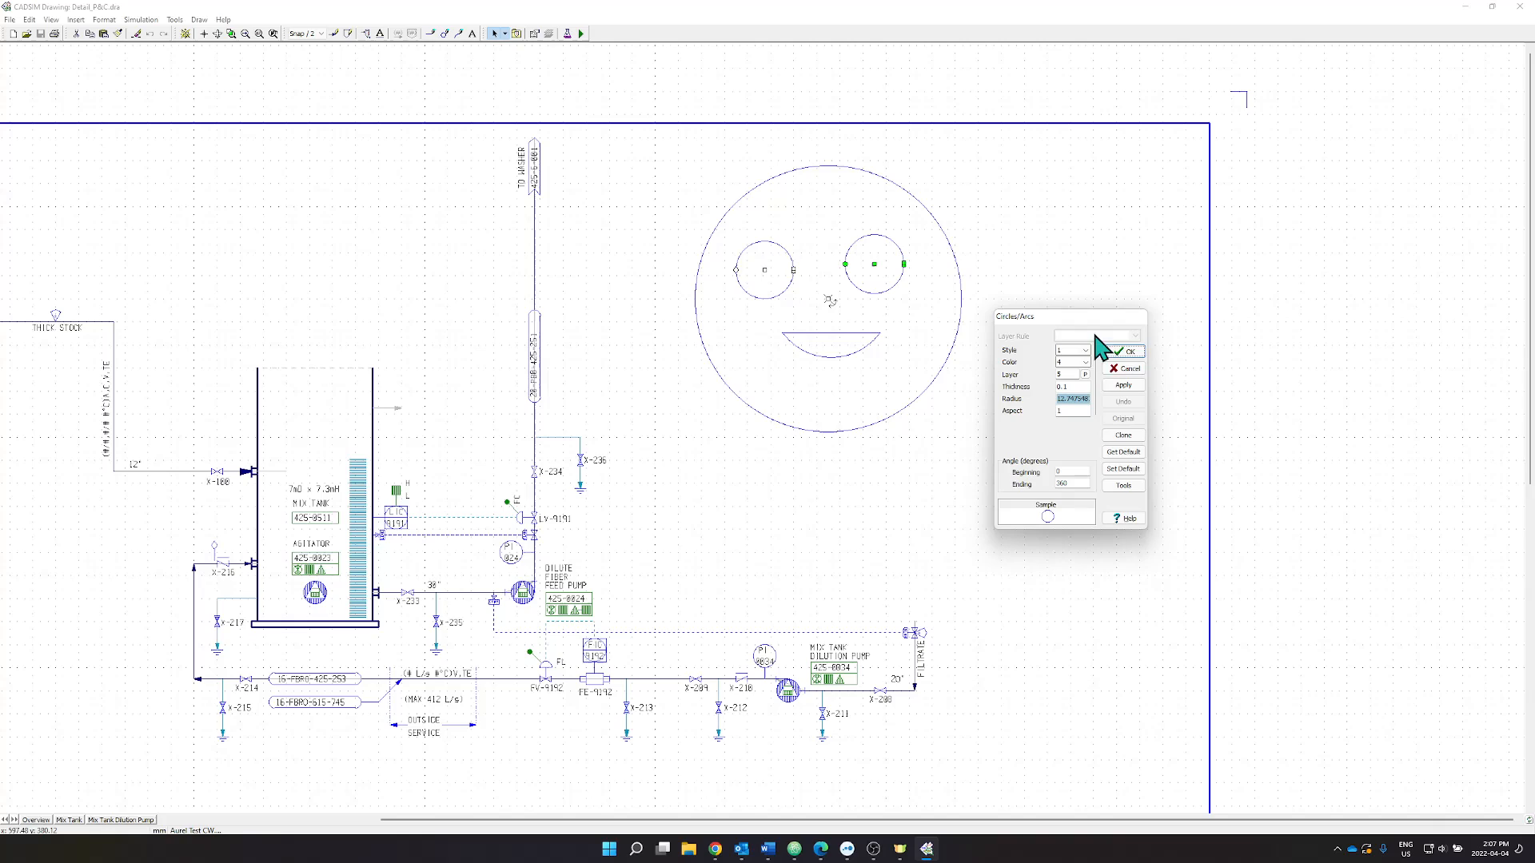
left_click(1125, 489)
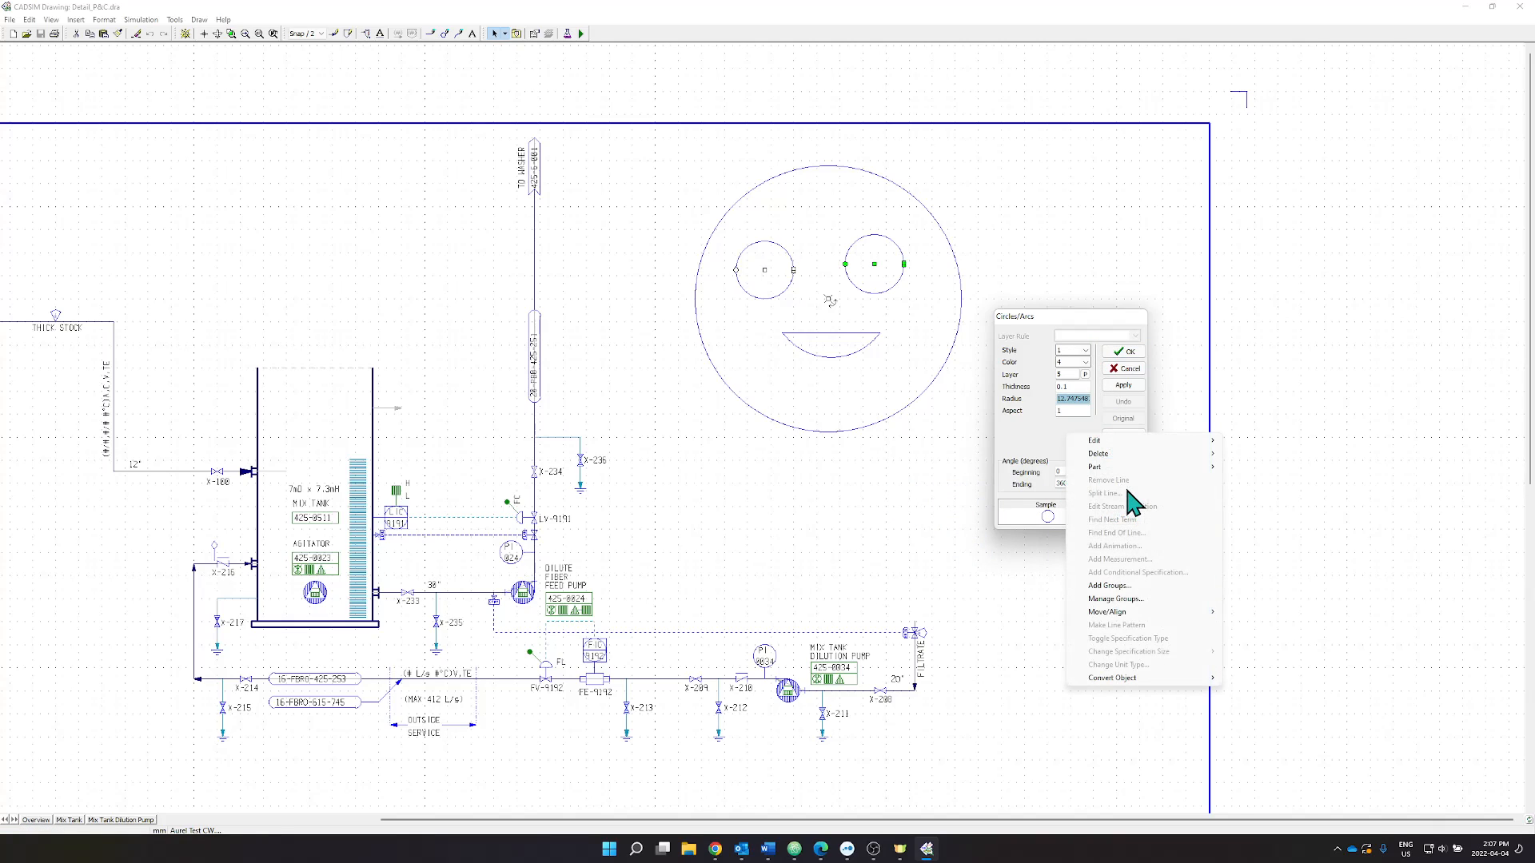
right_click(828, 494)
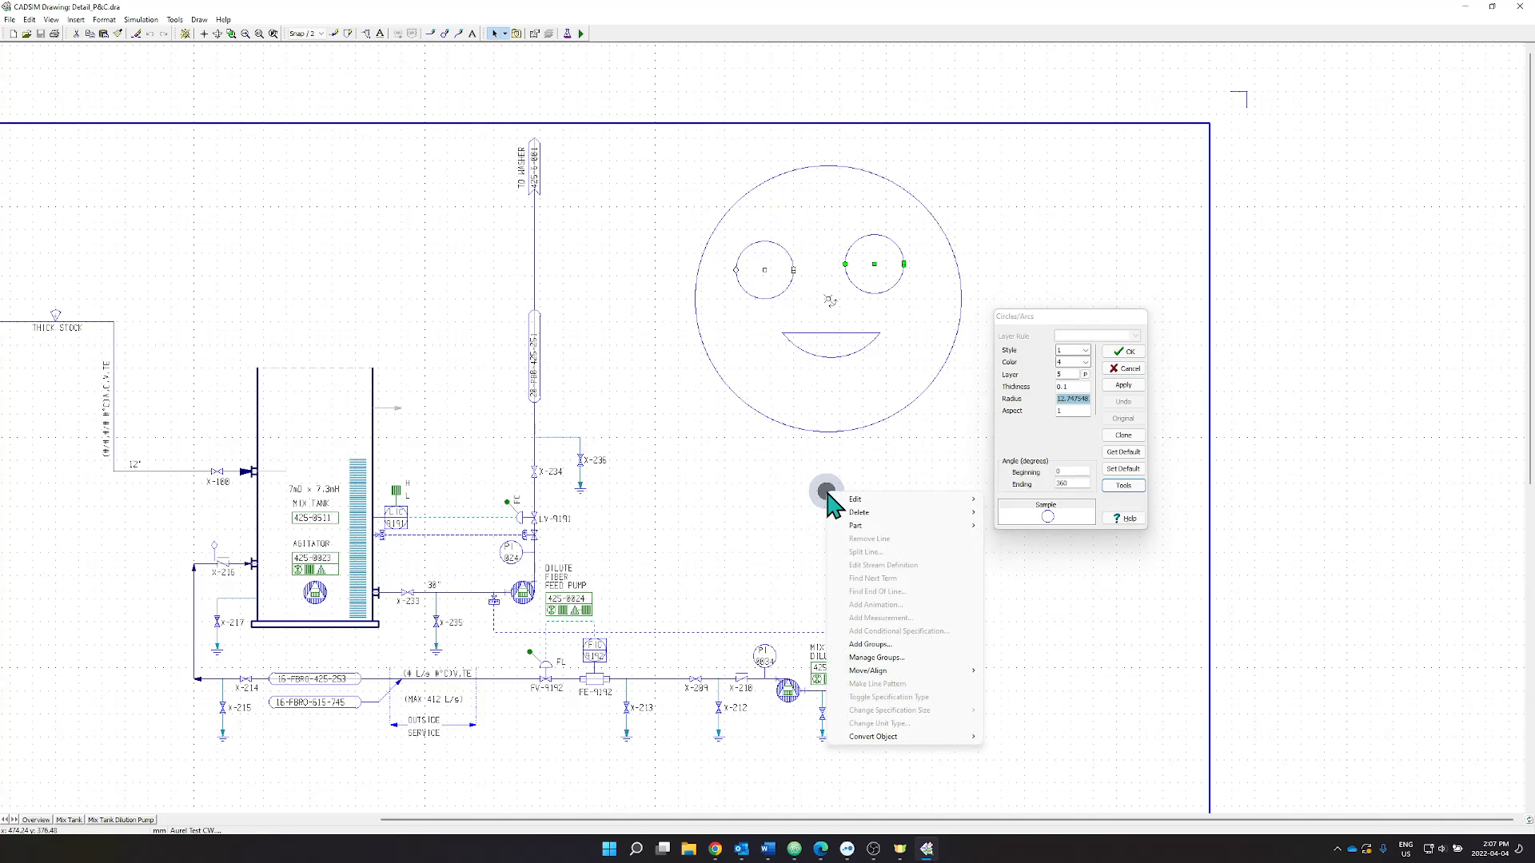
left_click(883, 659)
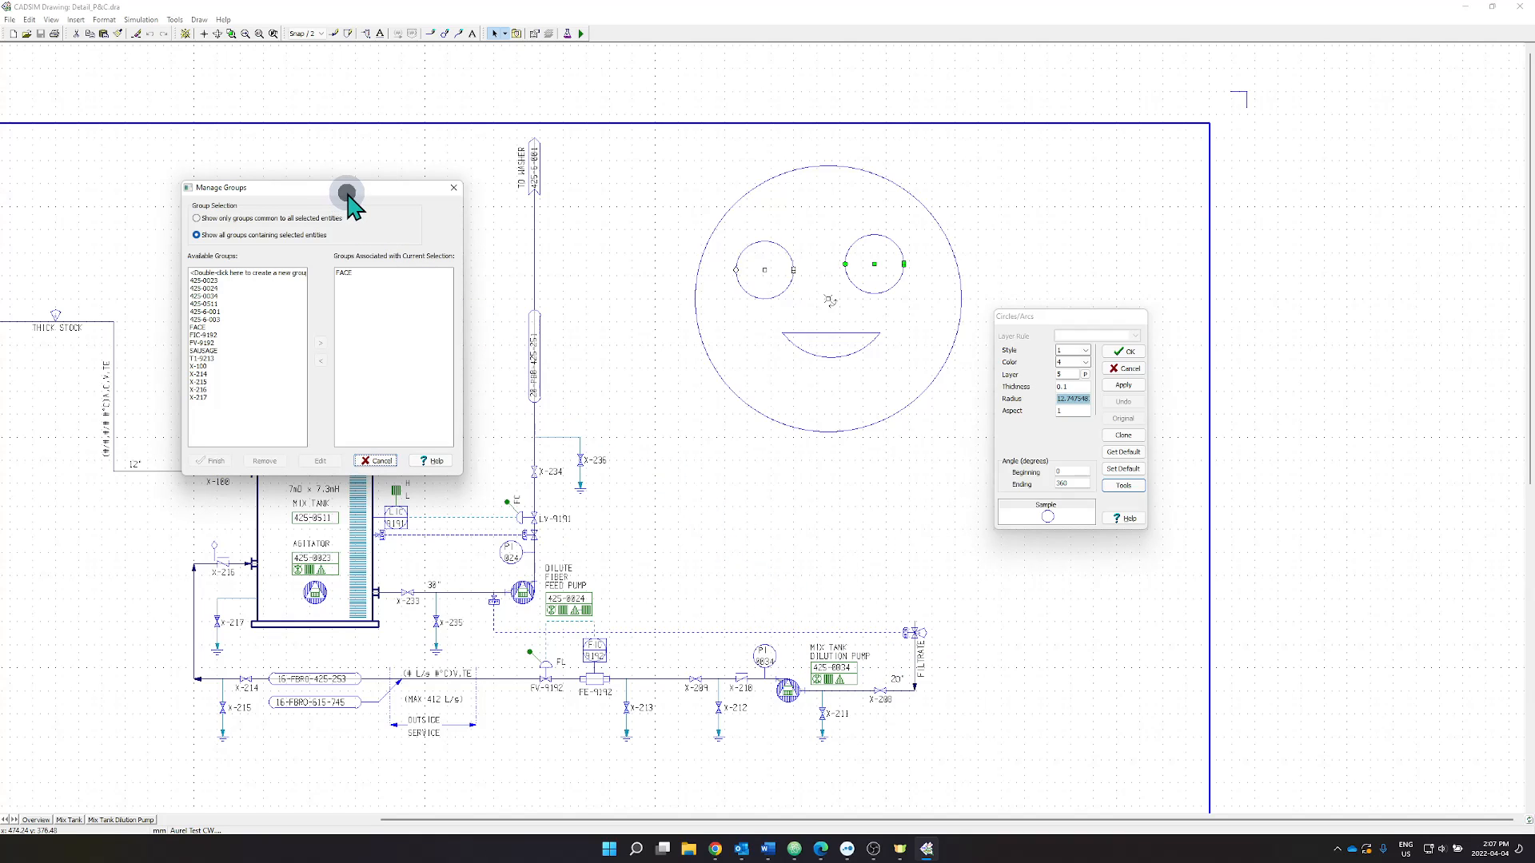
left_click_drag(346, 194, 809, 395)
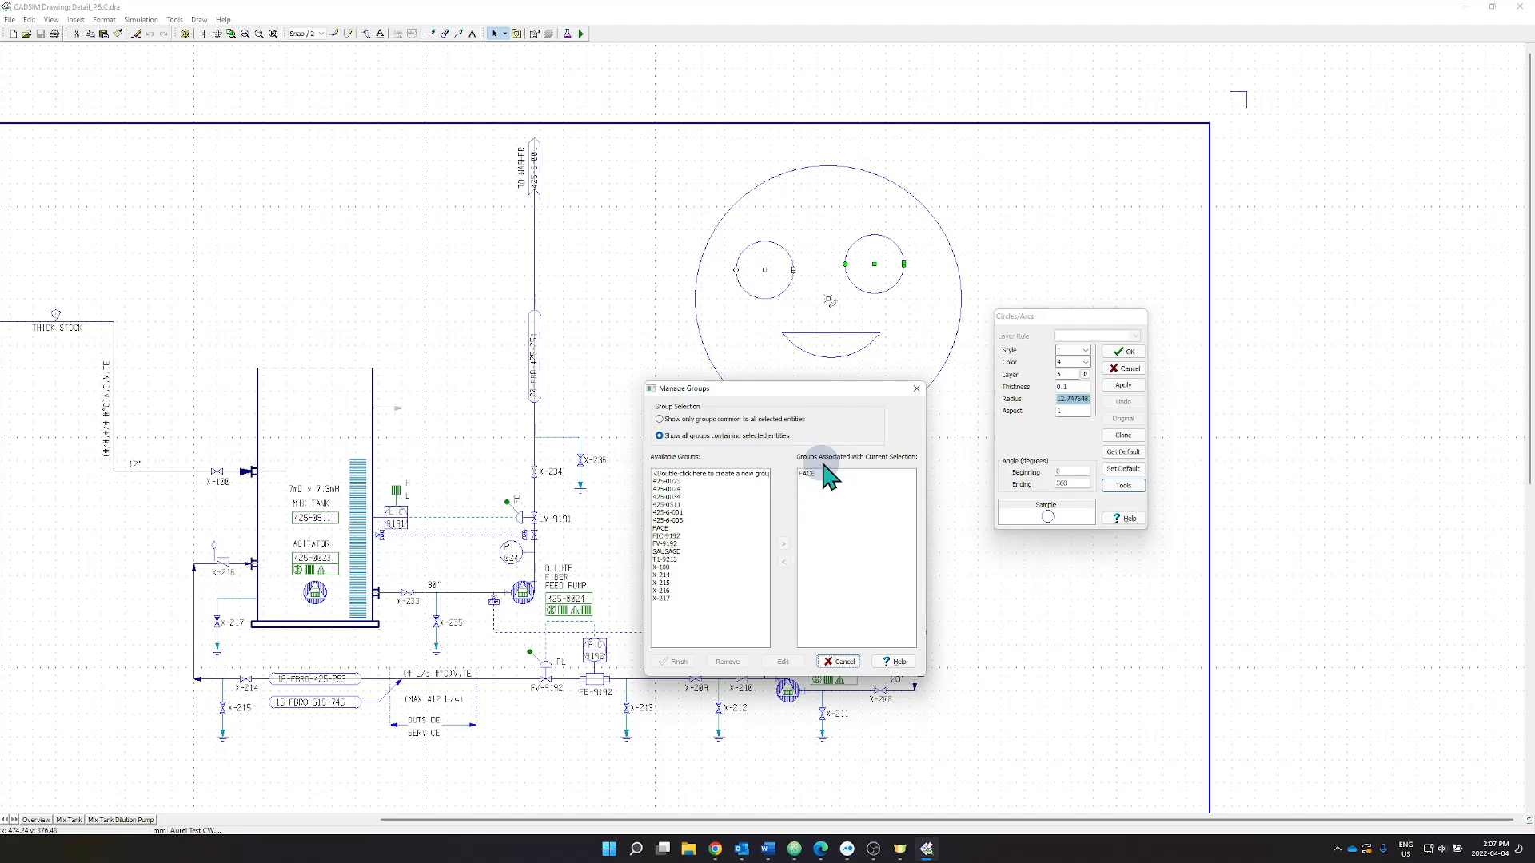
left_click(813, 476)
left_click(784, 561)
left_click(687, 665)
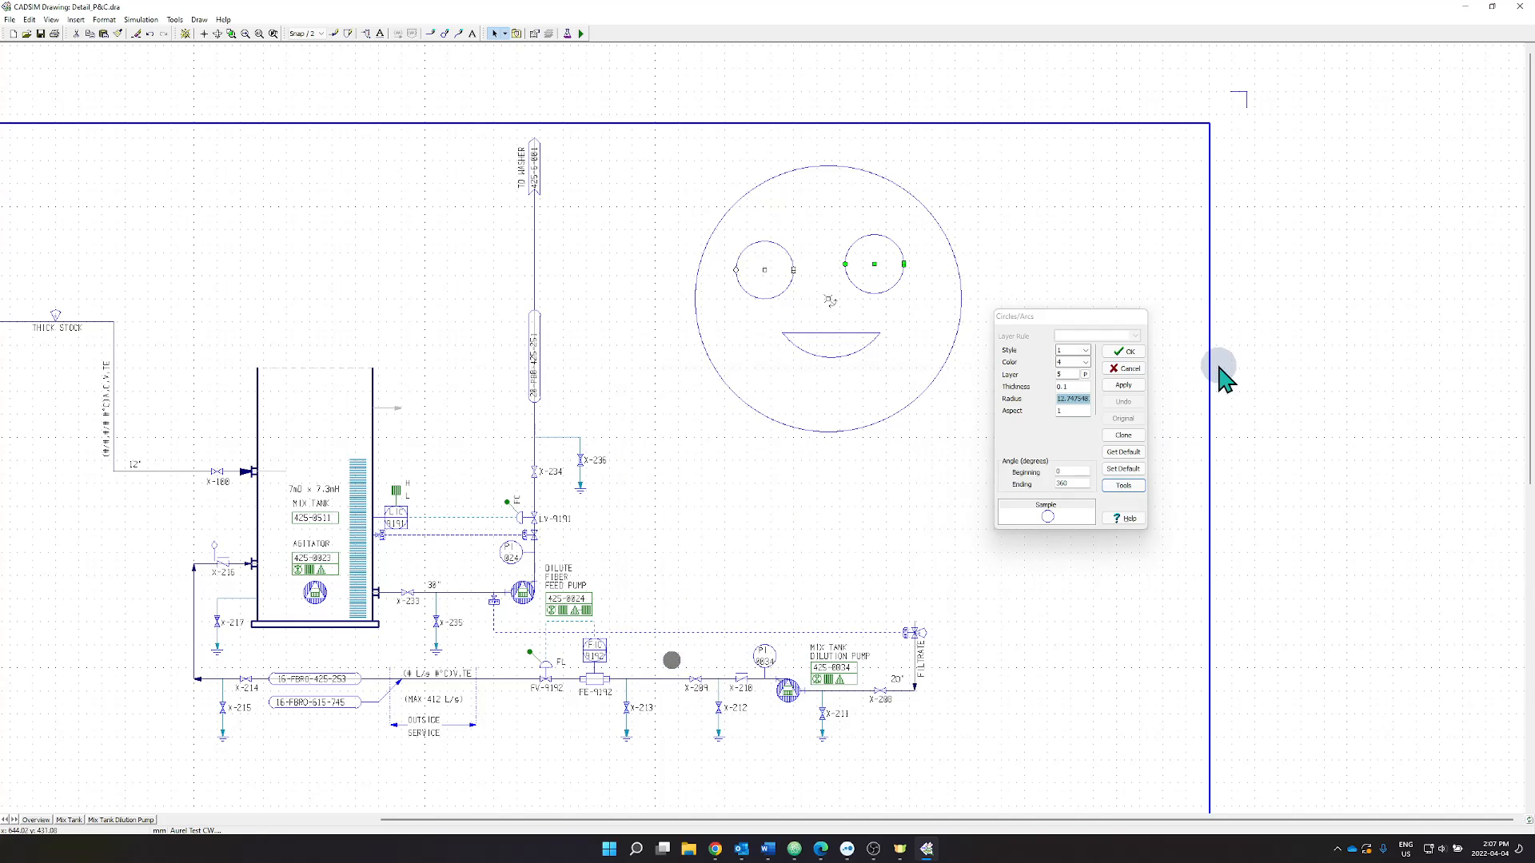
left_click(1125, 357)
right_click(1080, 370)
left_click(1159, 552)
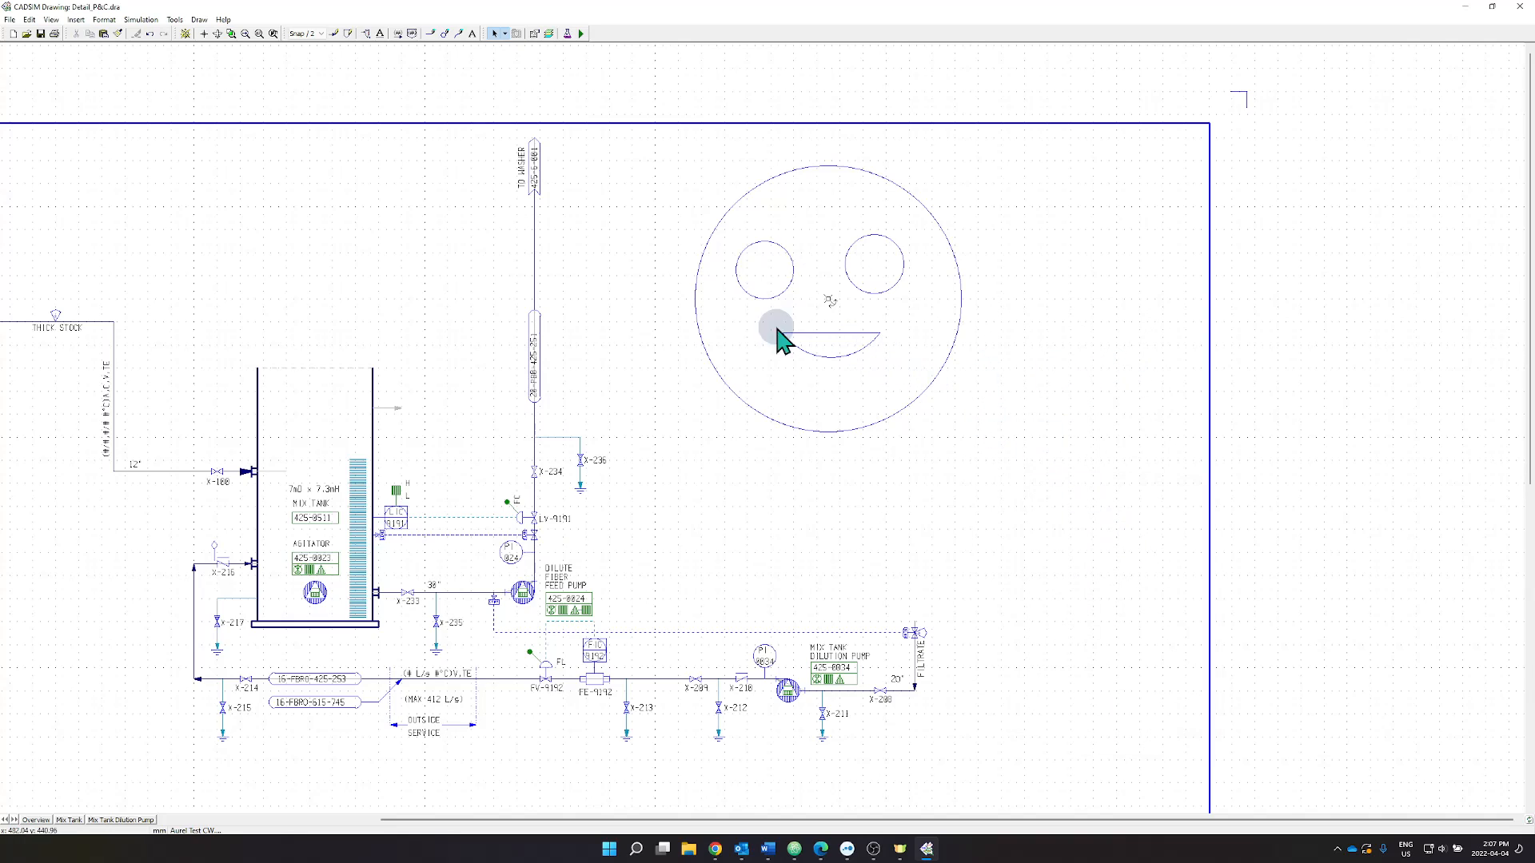
Check which shapes of the smiley face still belong to the FACE group, without keeping the group selection.
left_click(30, 19)
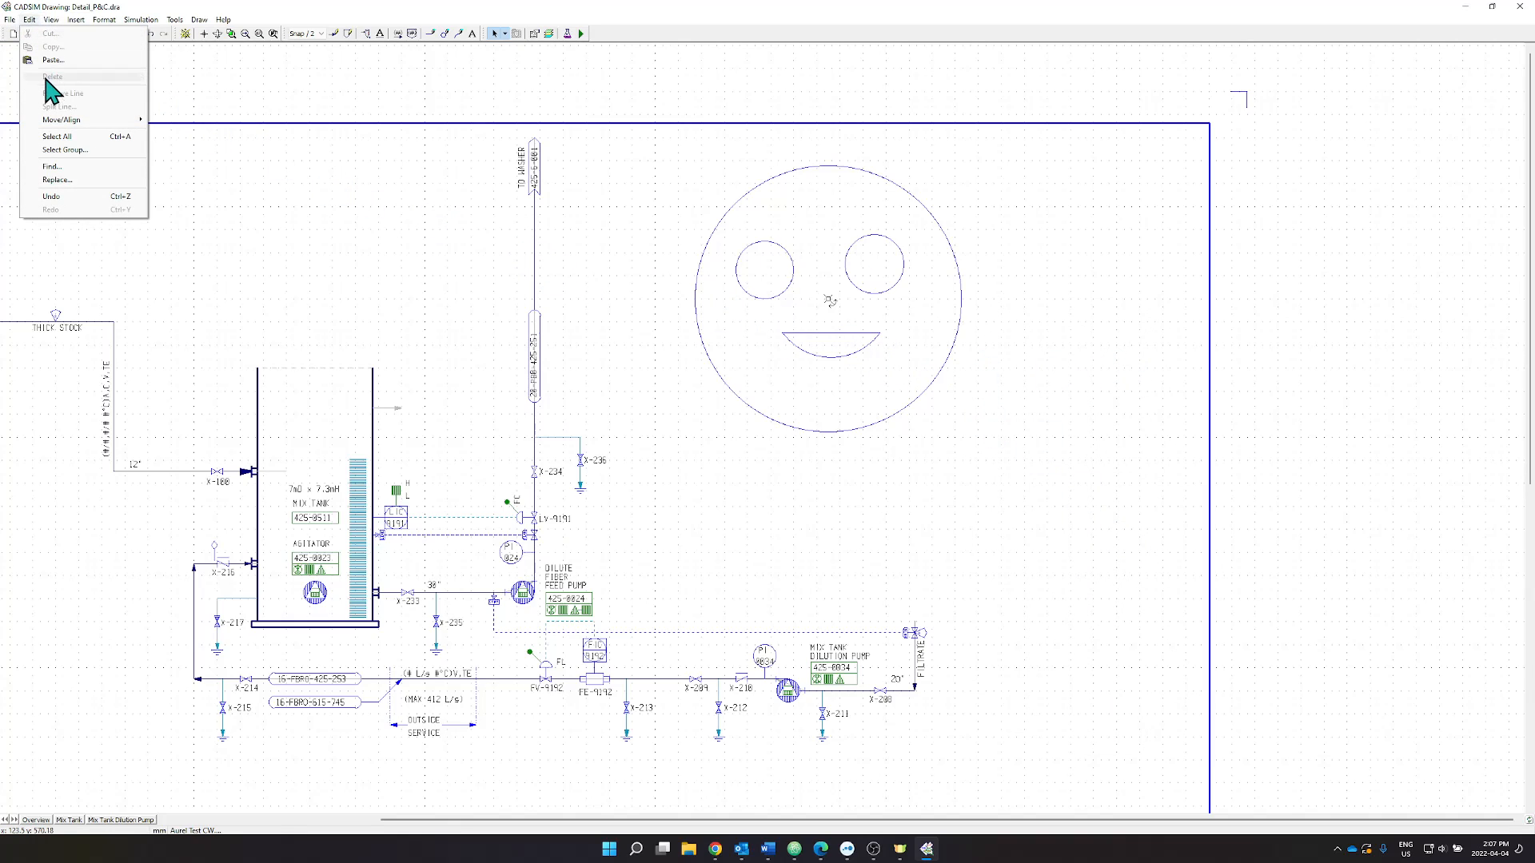
left_click(62, 149)
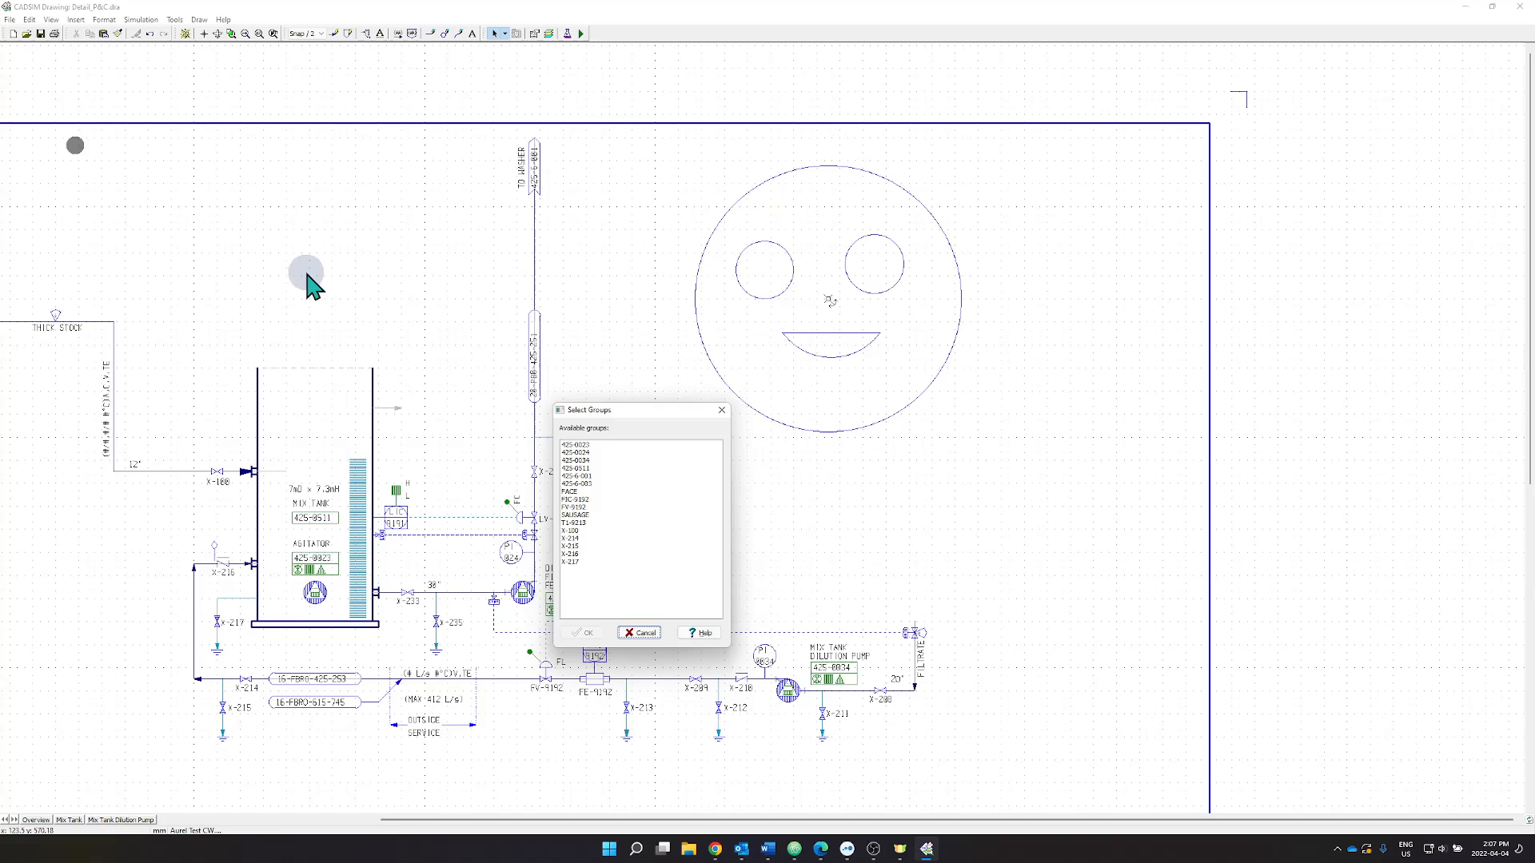
left_click(571, 492)
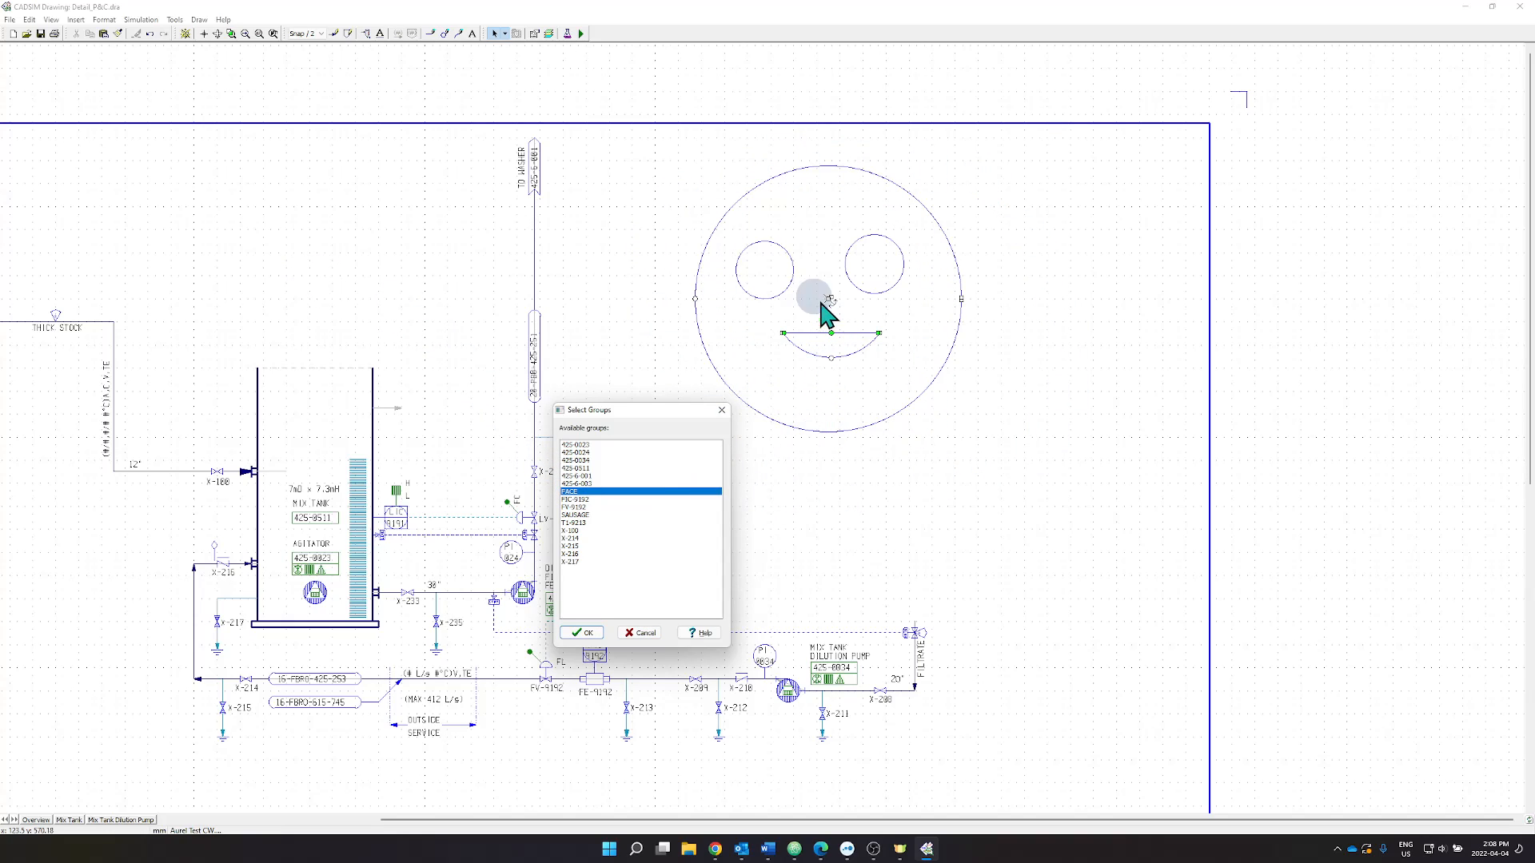
left_click(644, 634)
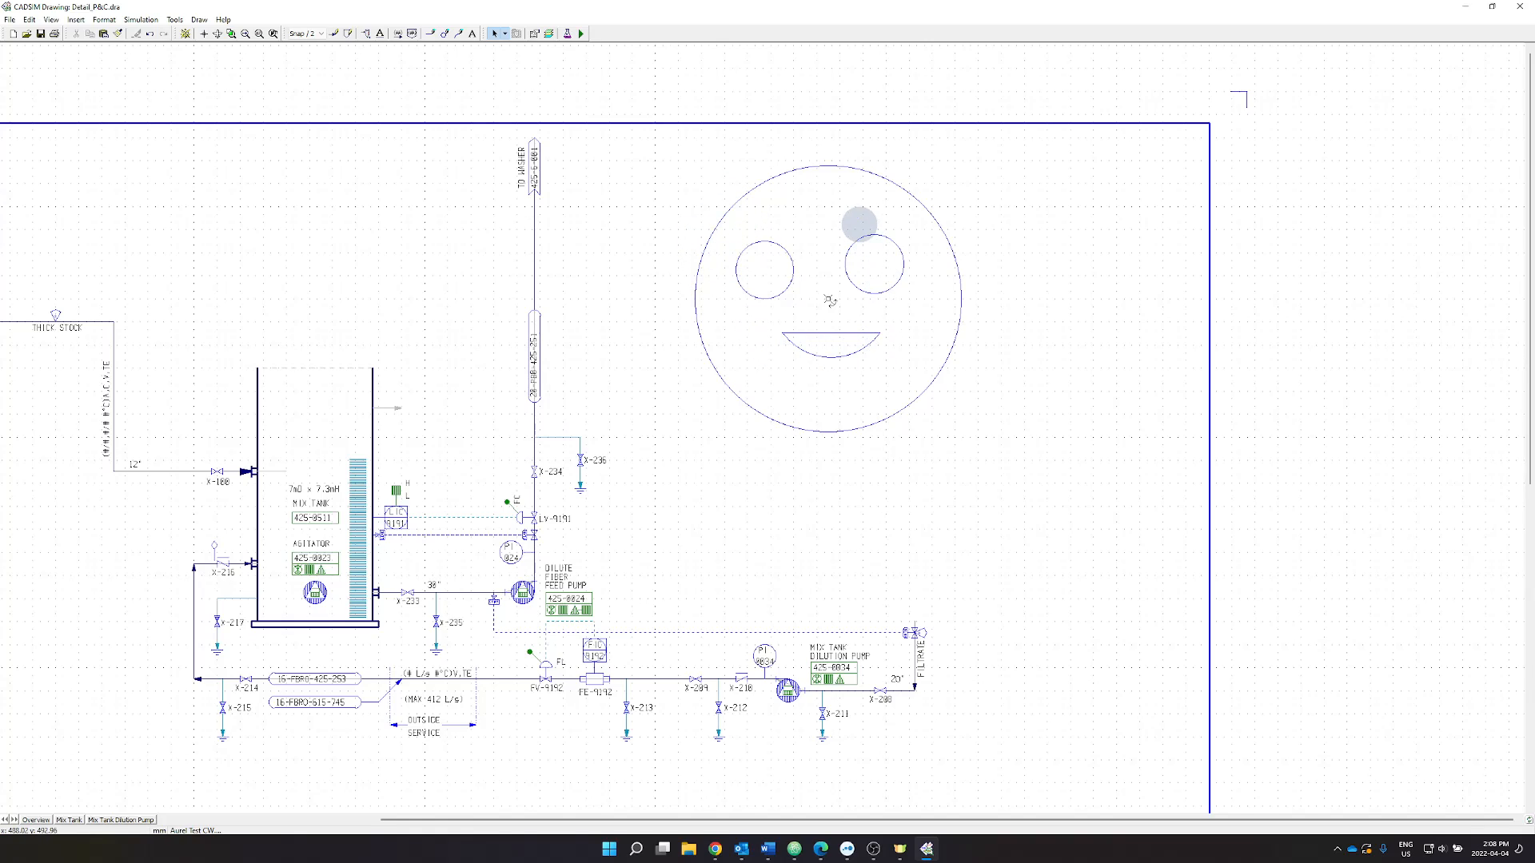
left_click(818, 294)
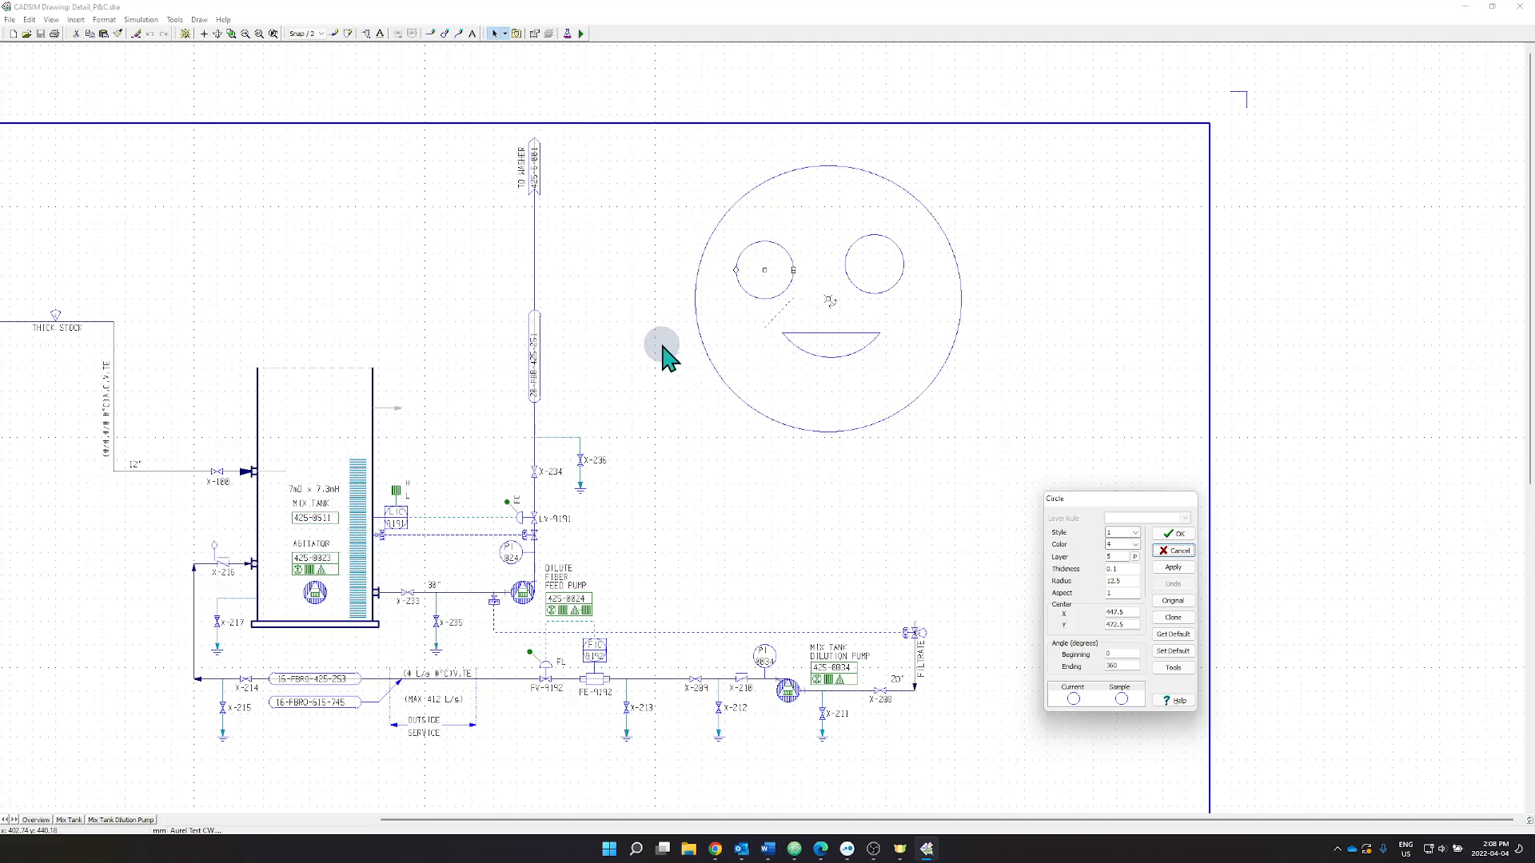
Save the drawing and open its simulation to view the mix tank's parameters and the smiley face, ending back in the drawing.
left_click(581, 34)
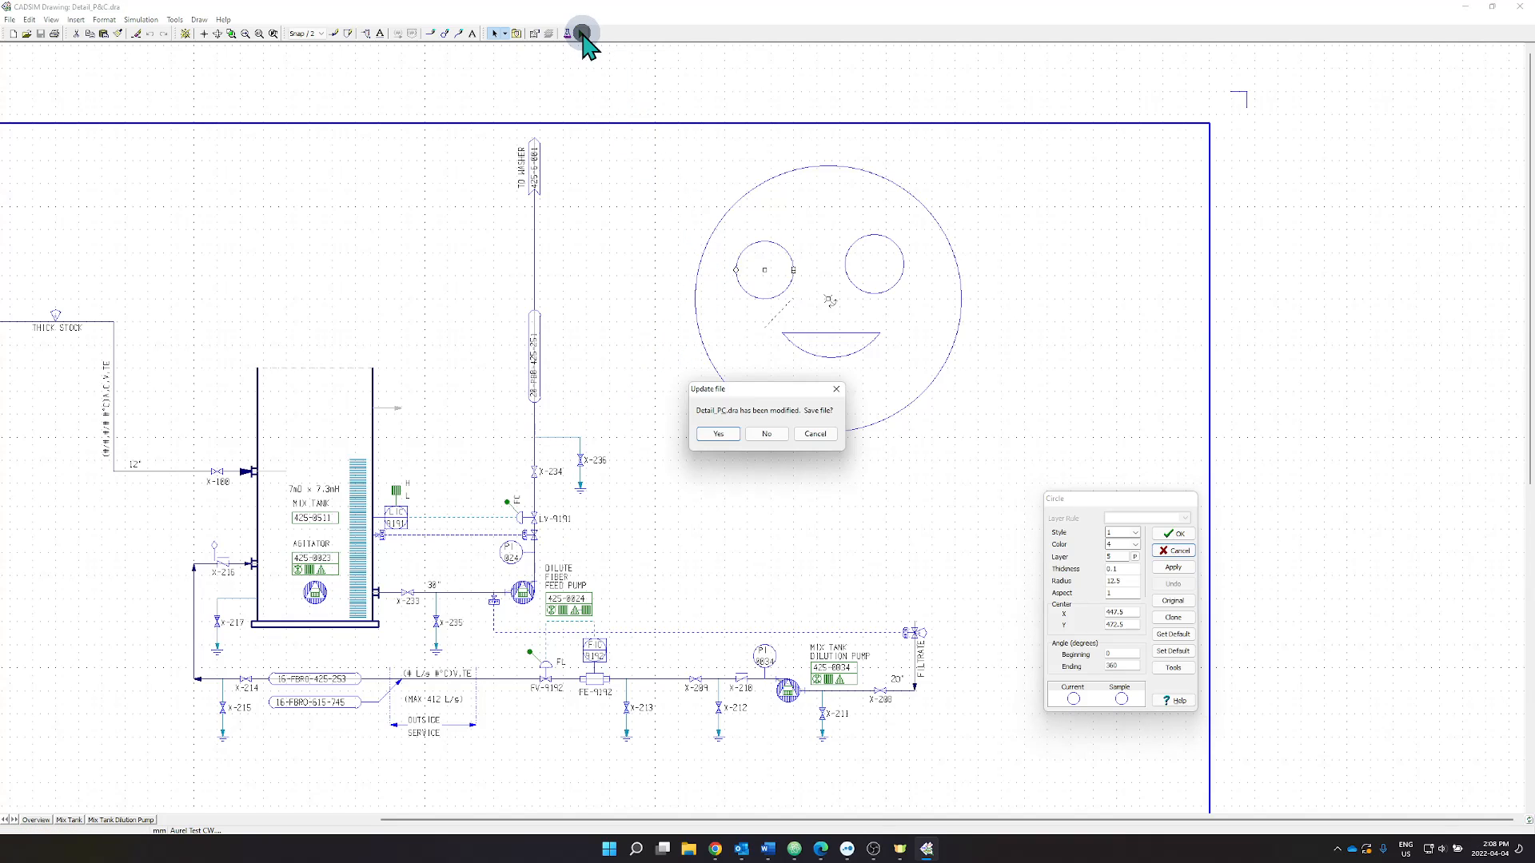
left_click(720, 435)
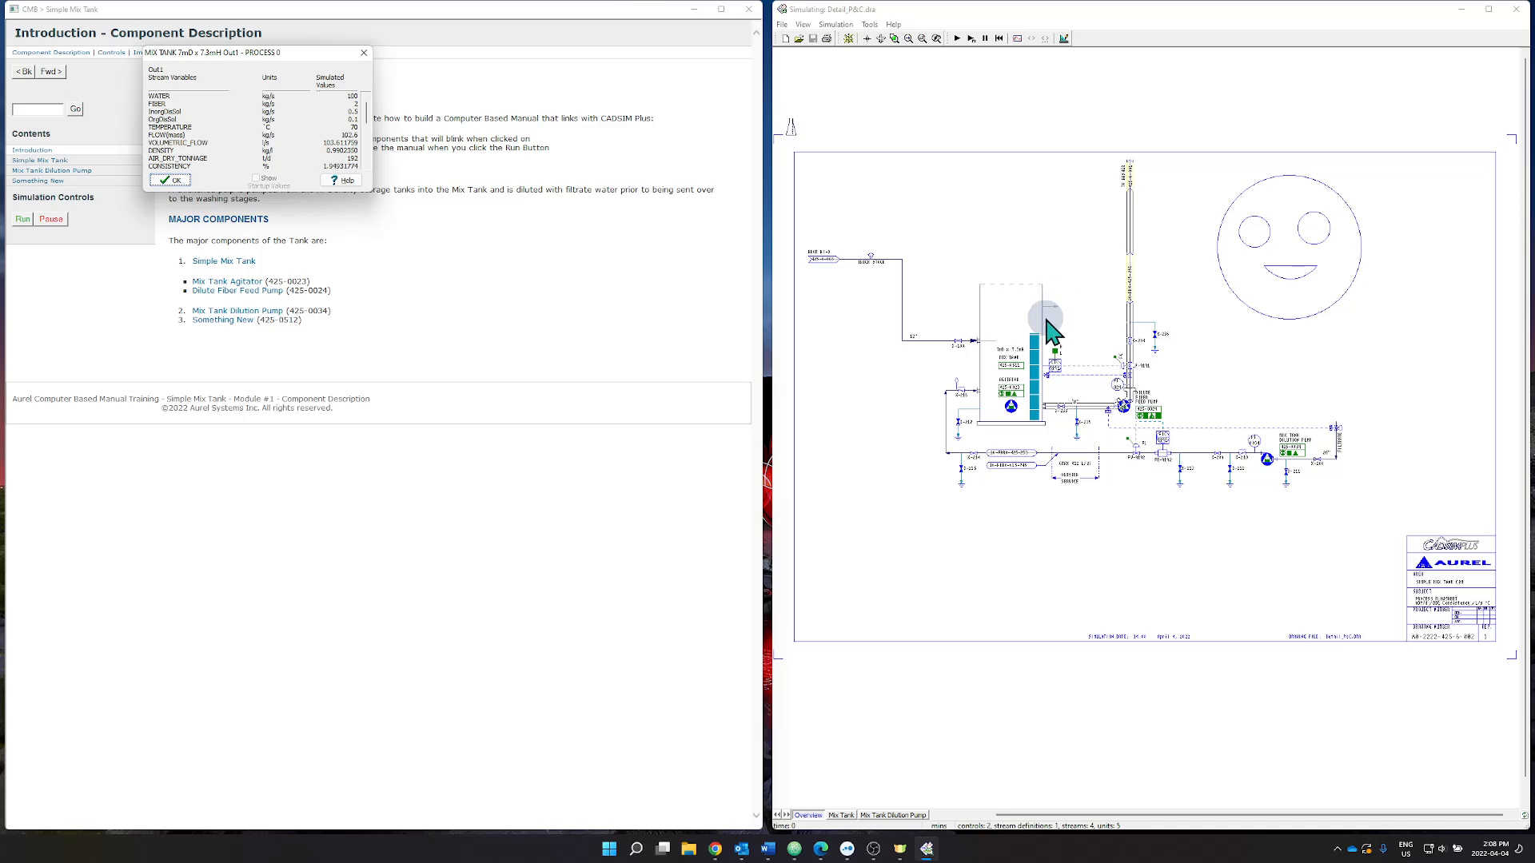
left_click(979, 291)
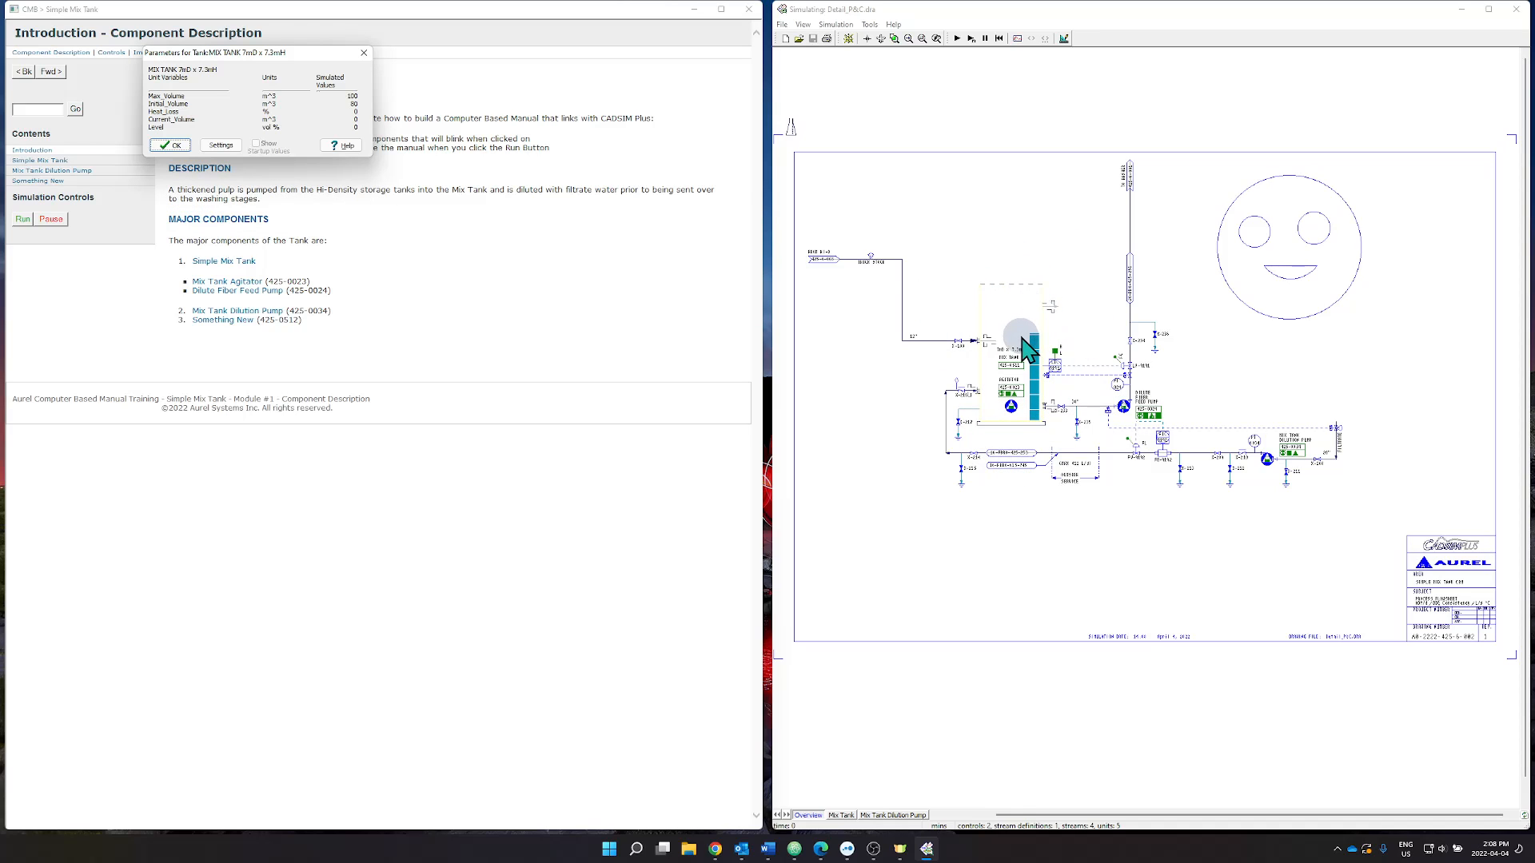
scroll(1029, 349, "up", 2)
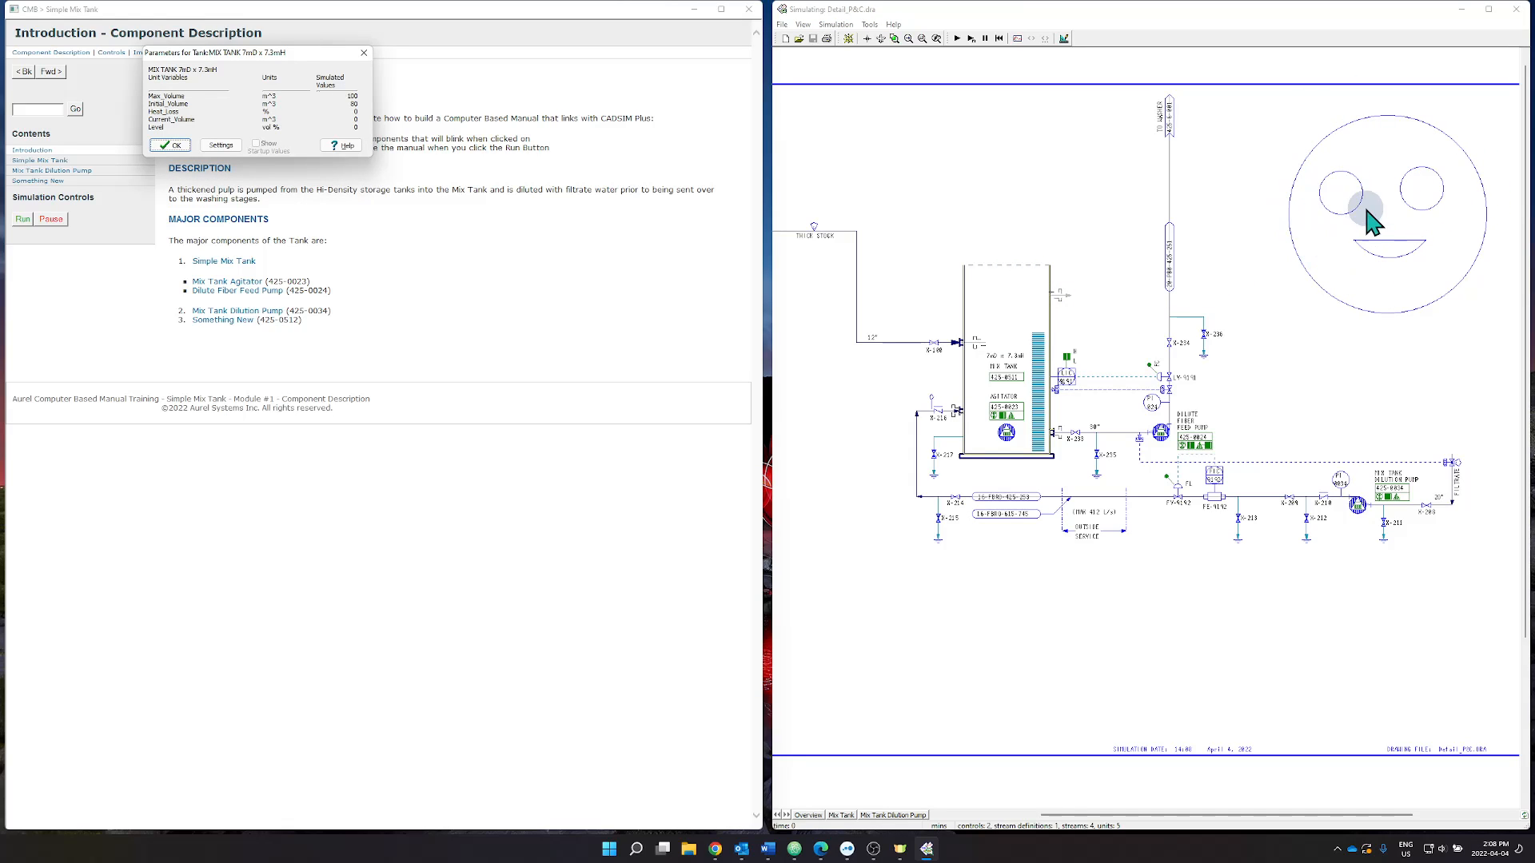
left_click(1063, 37)
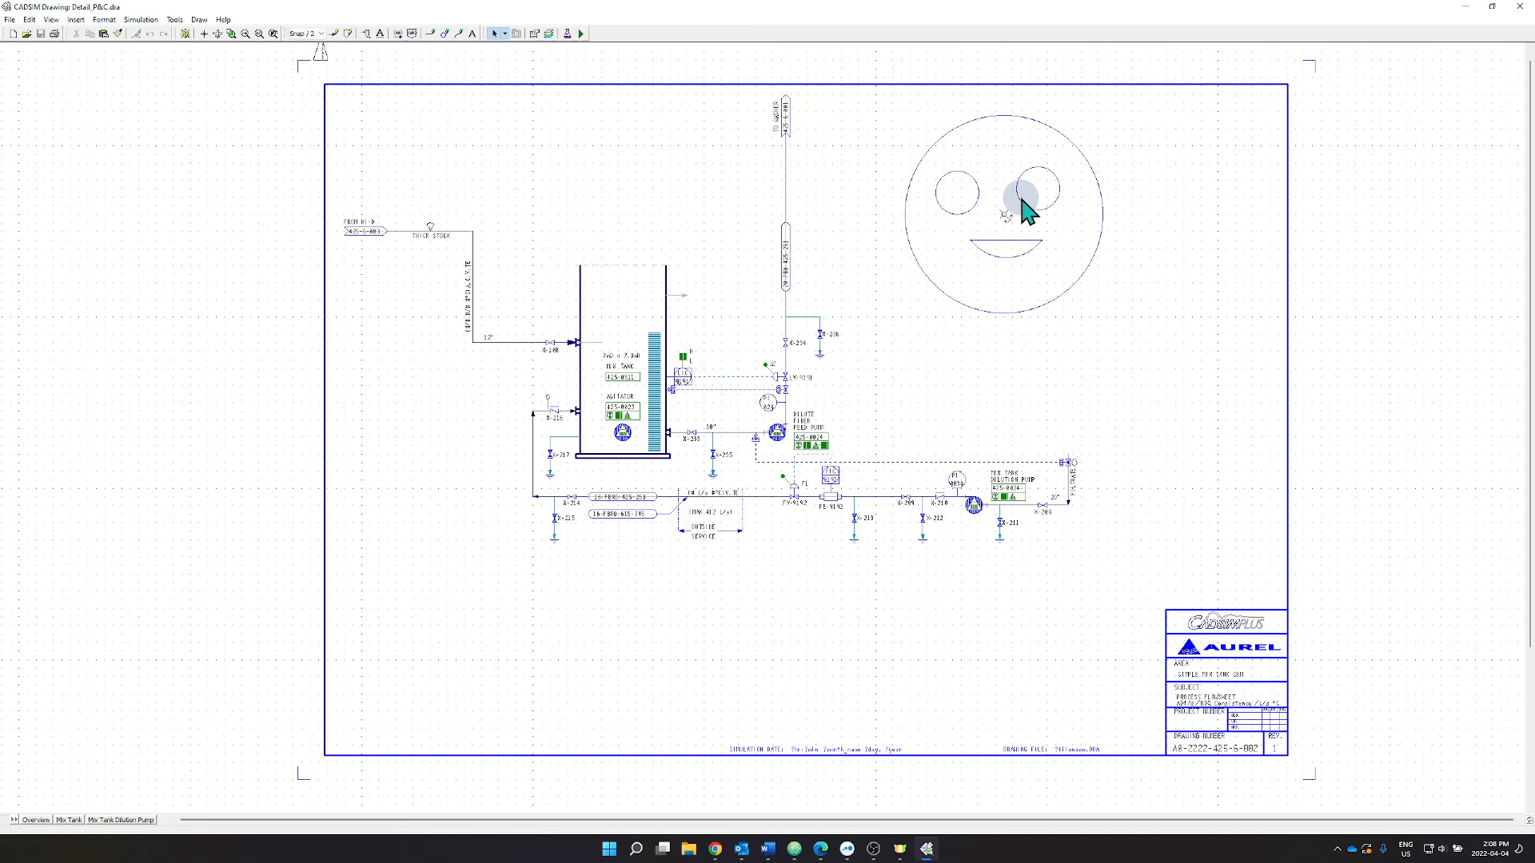
Draw a rectangular polygon about 120 by 117.5 mm around the smiley face and name it passthrough.
scroll(1025, 210, "up", 5)
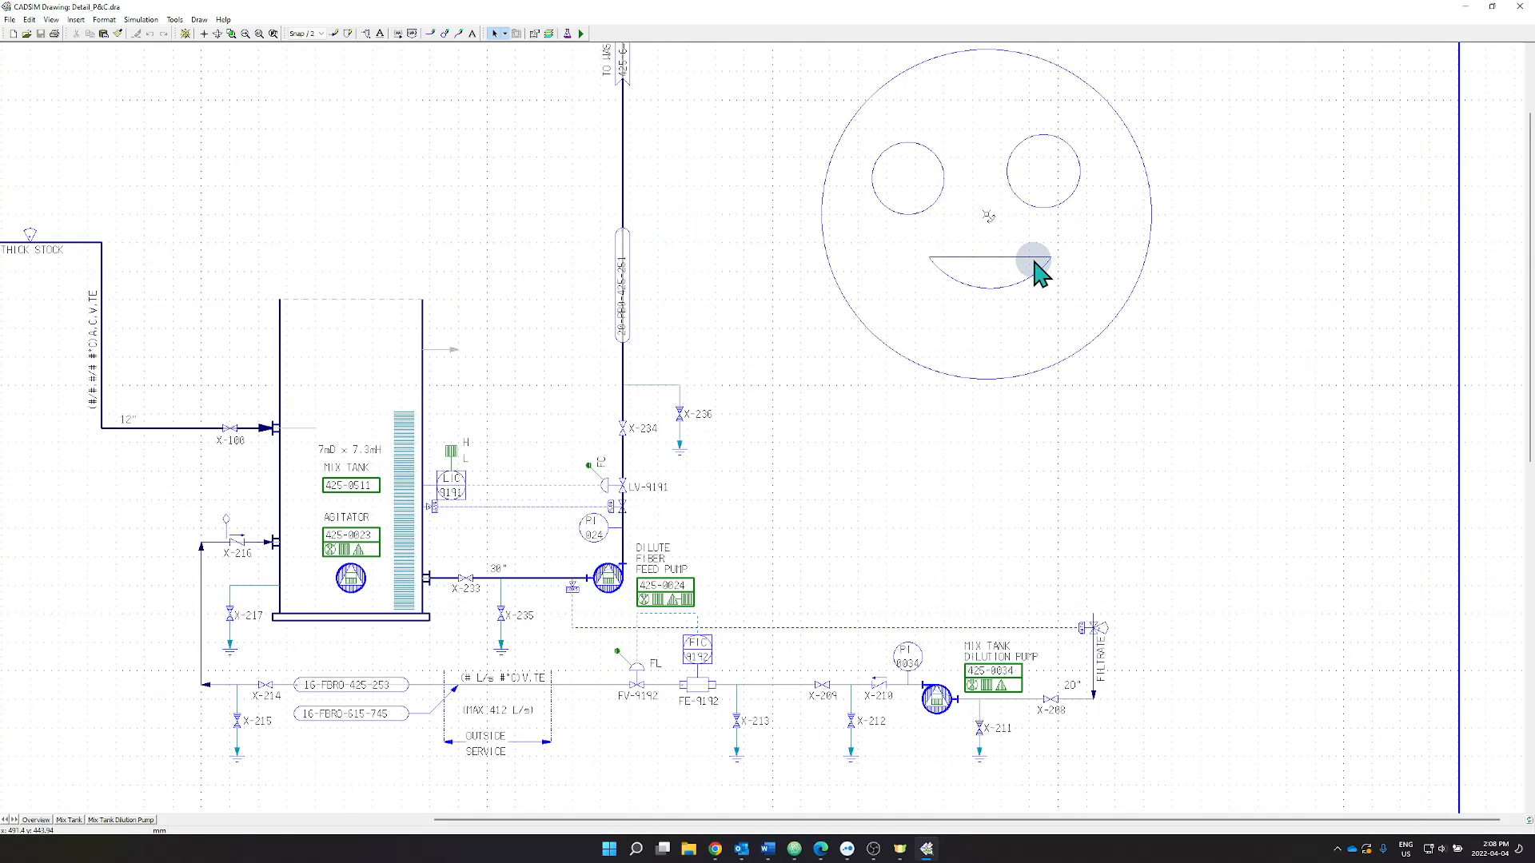
scroll(1035, 263, "up", 3)
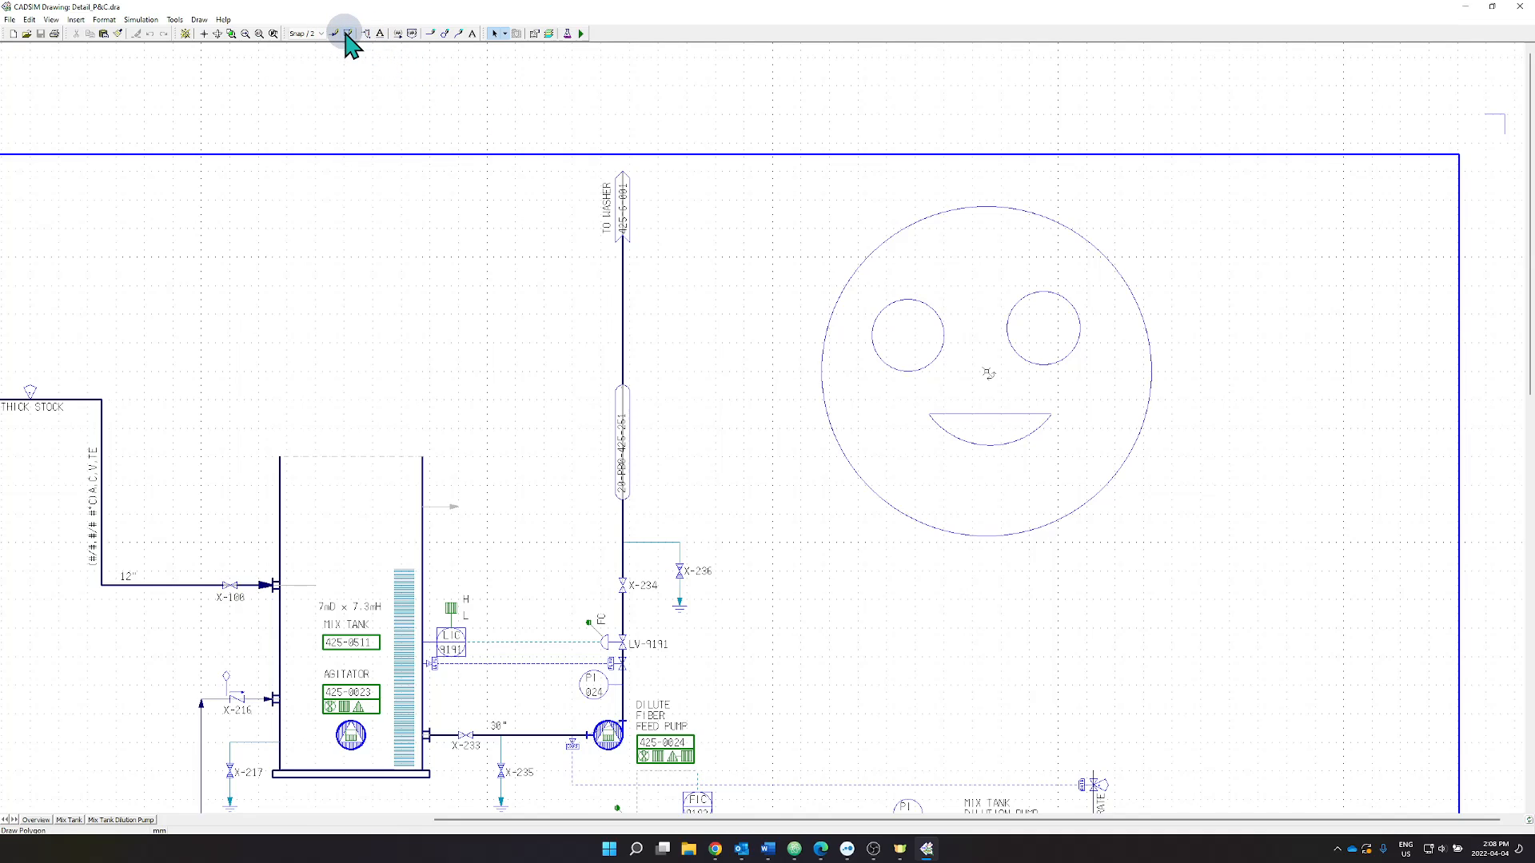
left_click(816, 209)
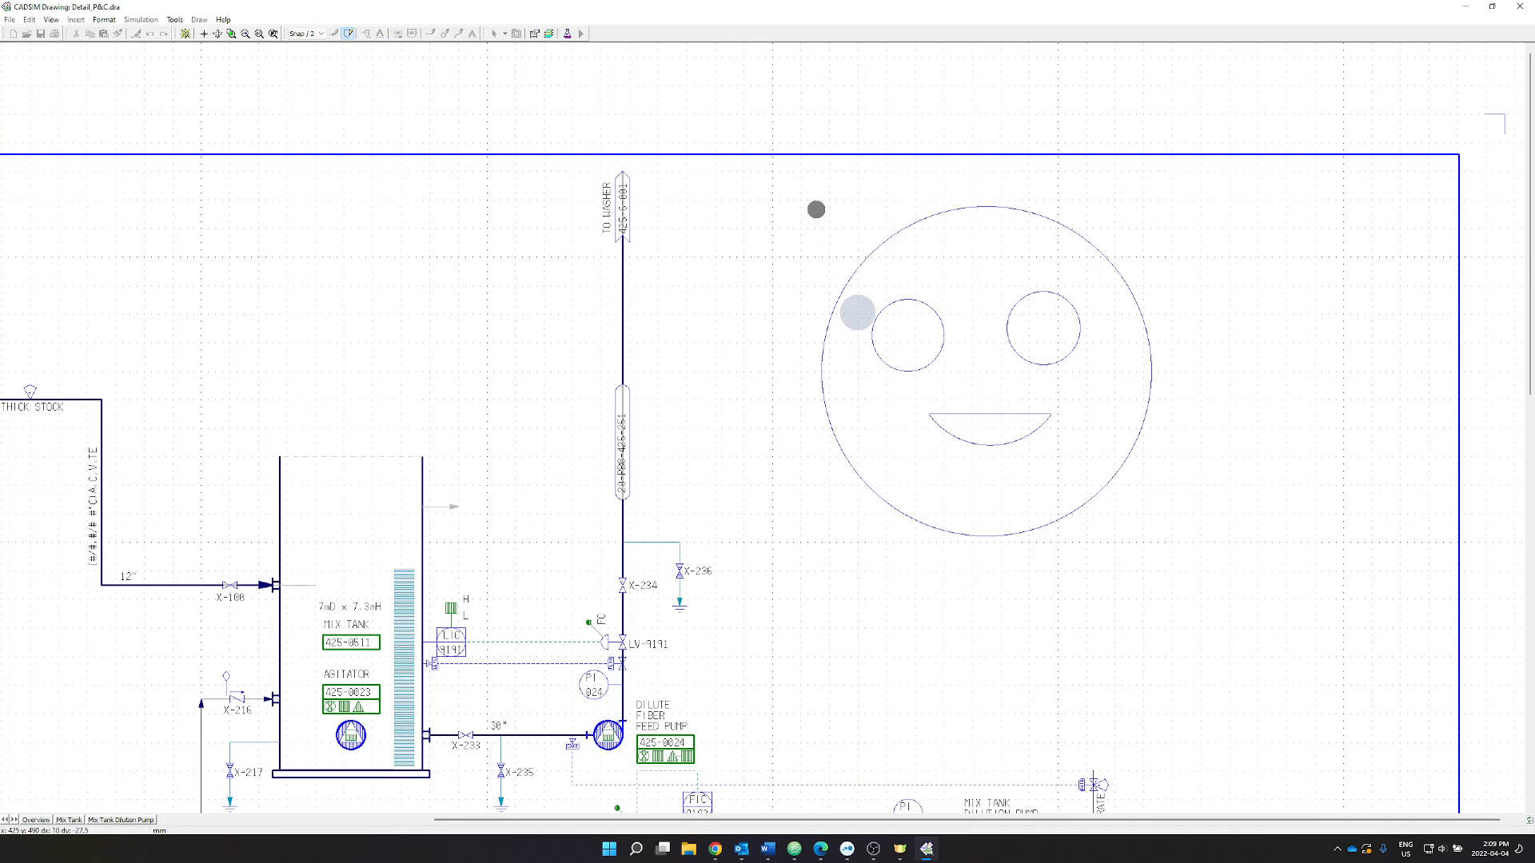
left_click(1159, 542)
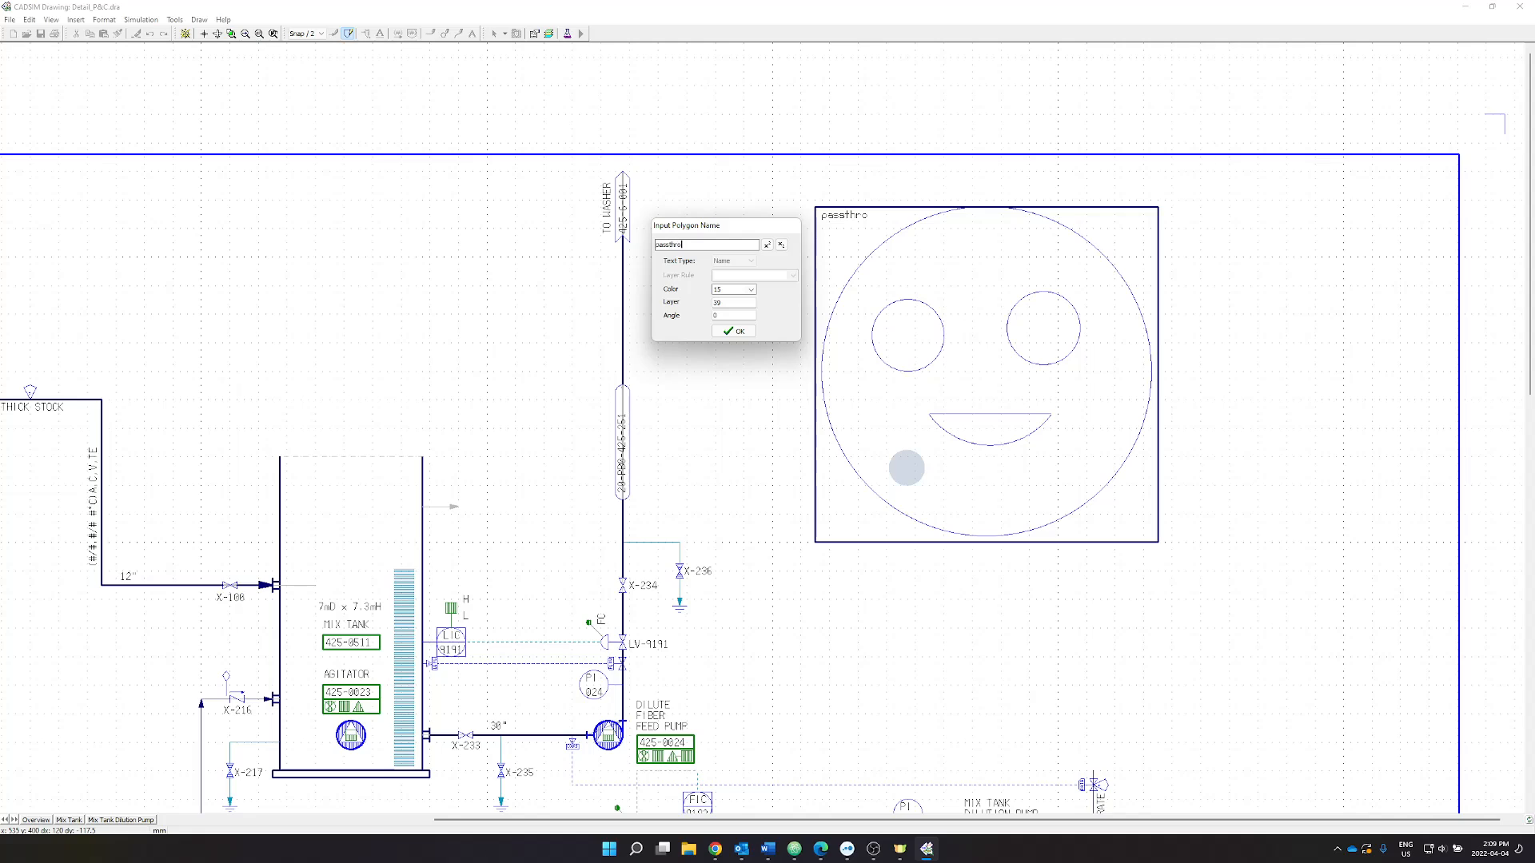
left_click(736, 330)
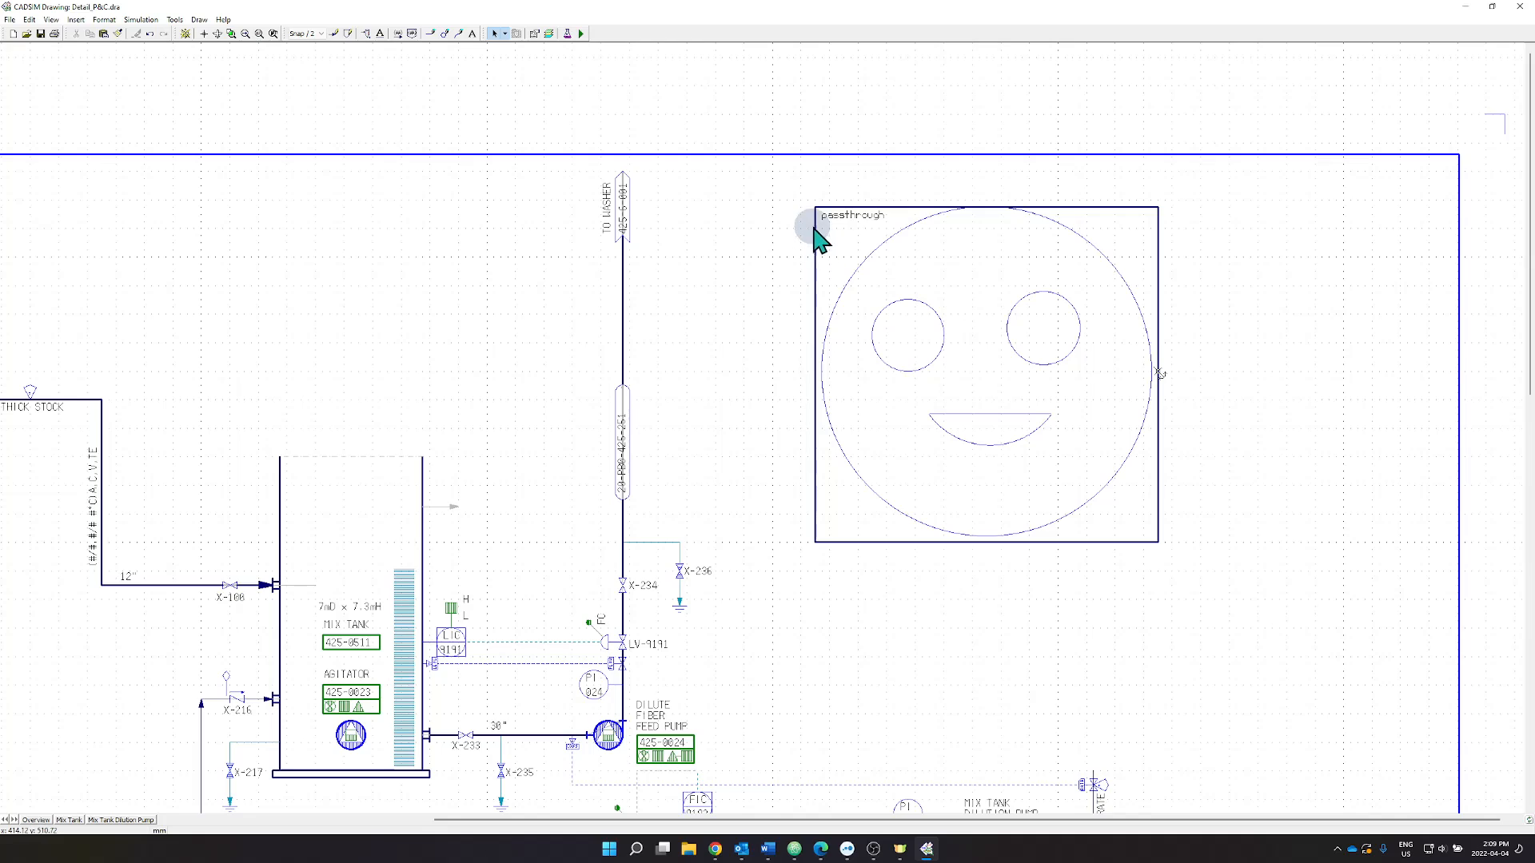
Set all sides of the passthrough rectangle to color 9 and thickness 0.1, using a polygon-only selection.
left_click(505, 33)
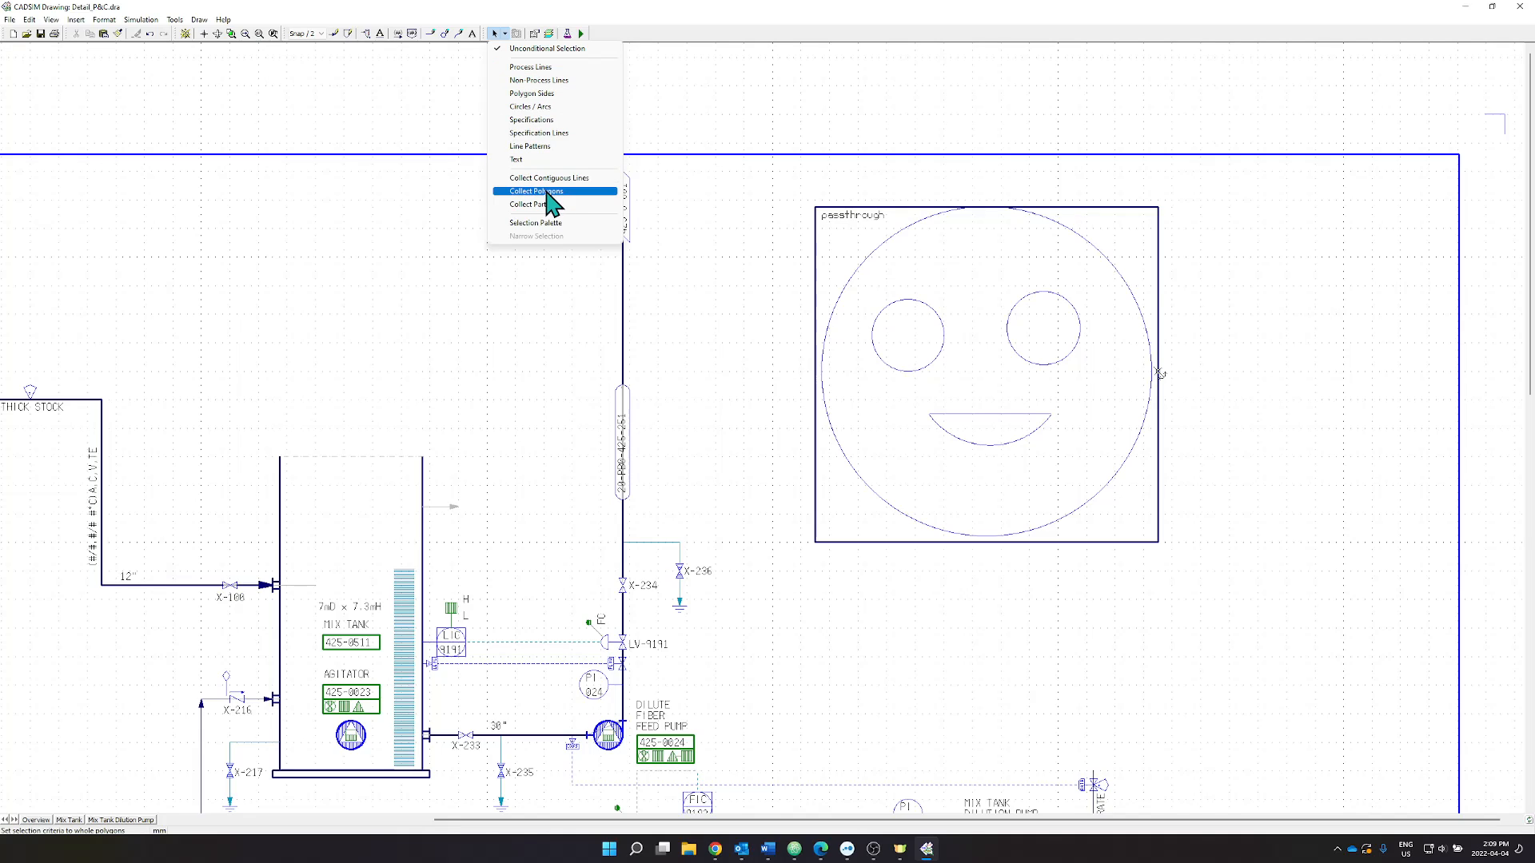
left_click(554, 95)
left_click_drag(787, 180, 1259, 584)
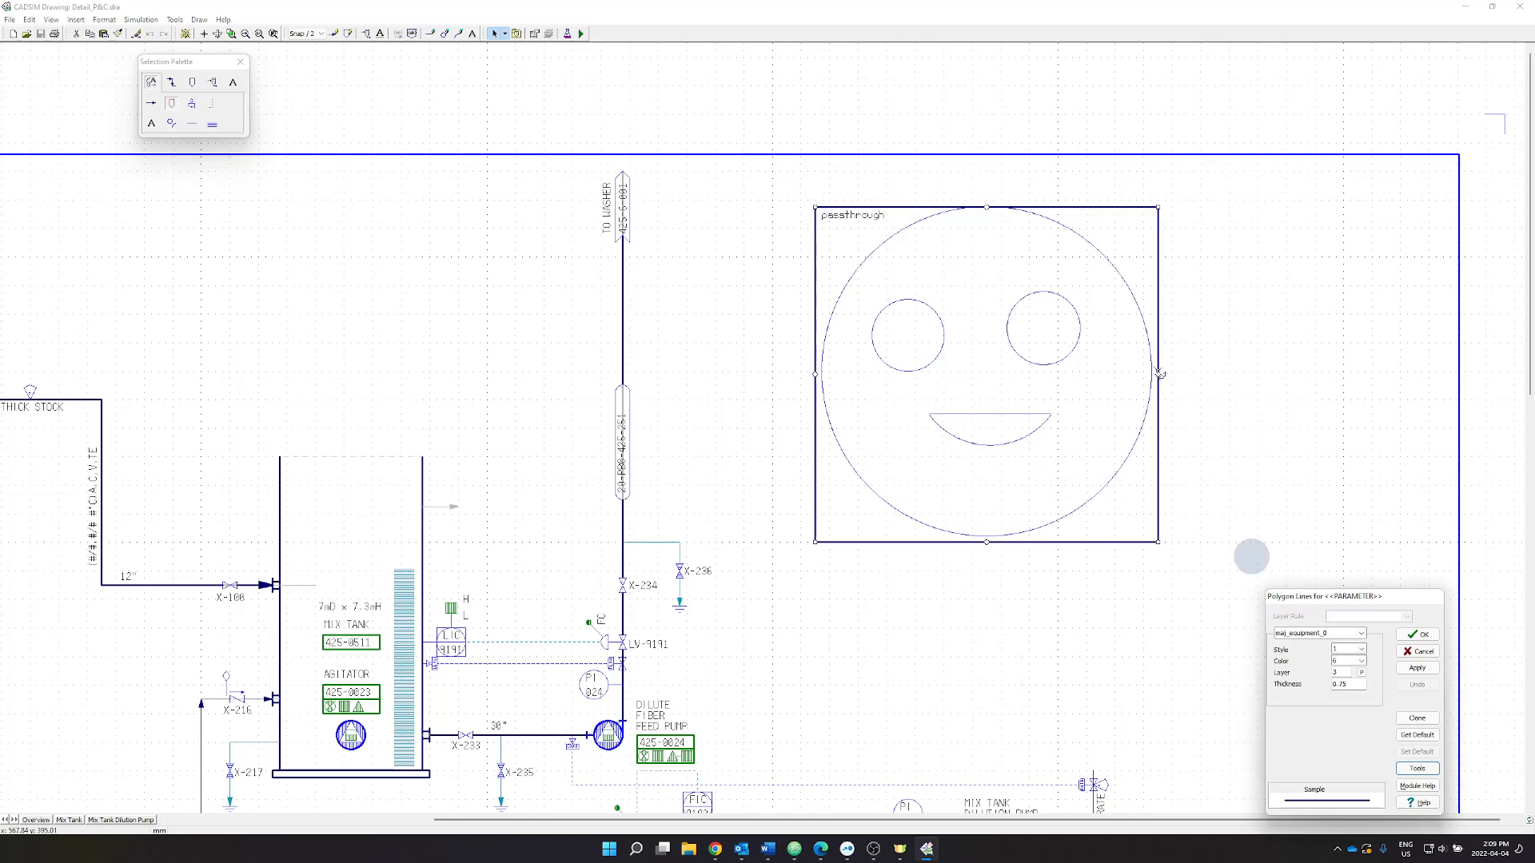
left_click(1362, 662)
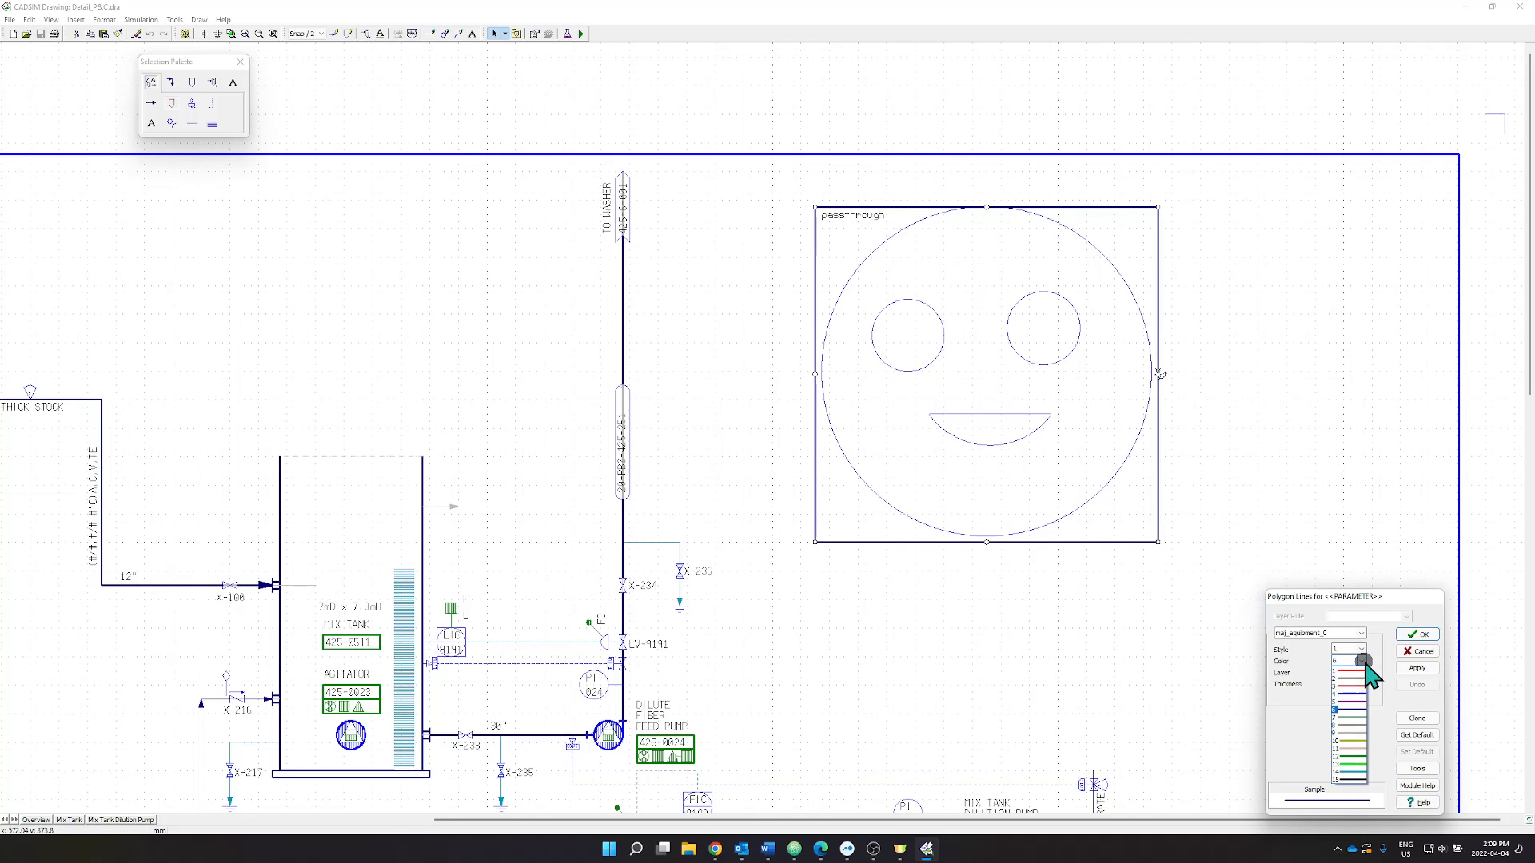
left_click(1356, 732)
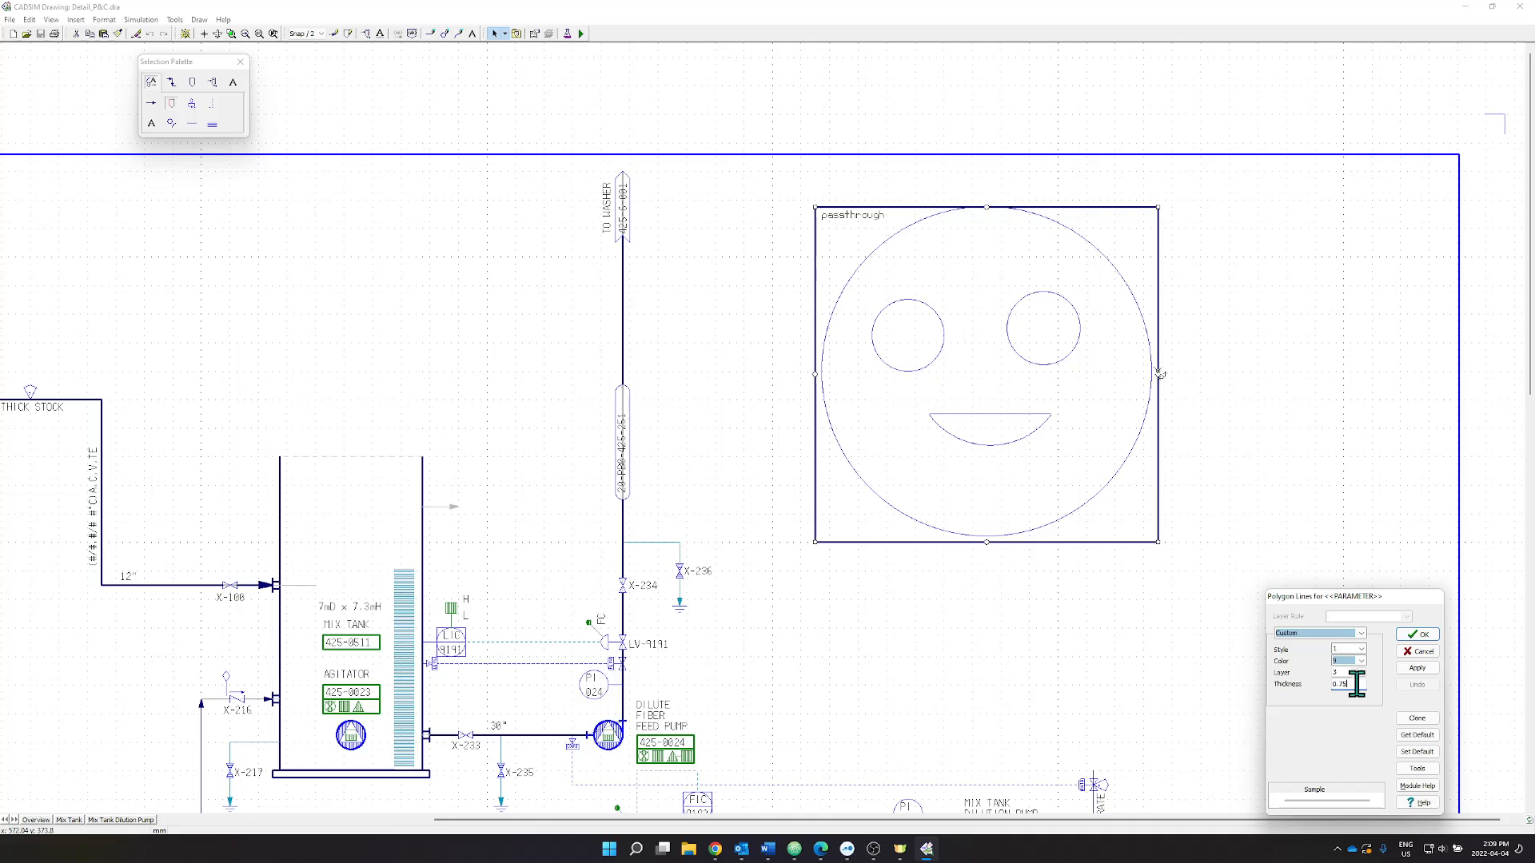
key("BackSpace")
key("BackSpace")
type("1")
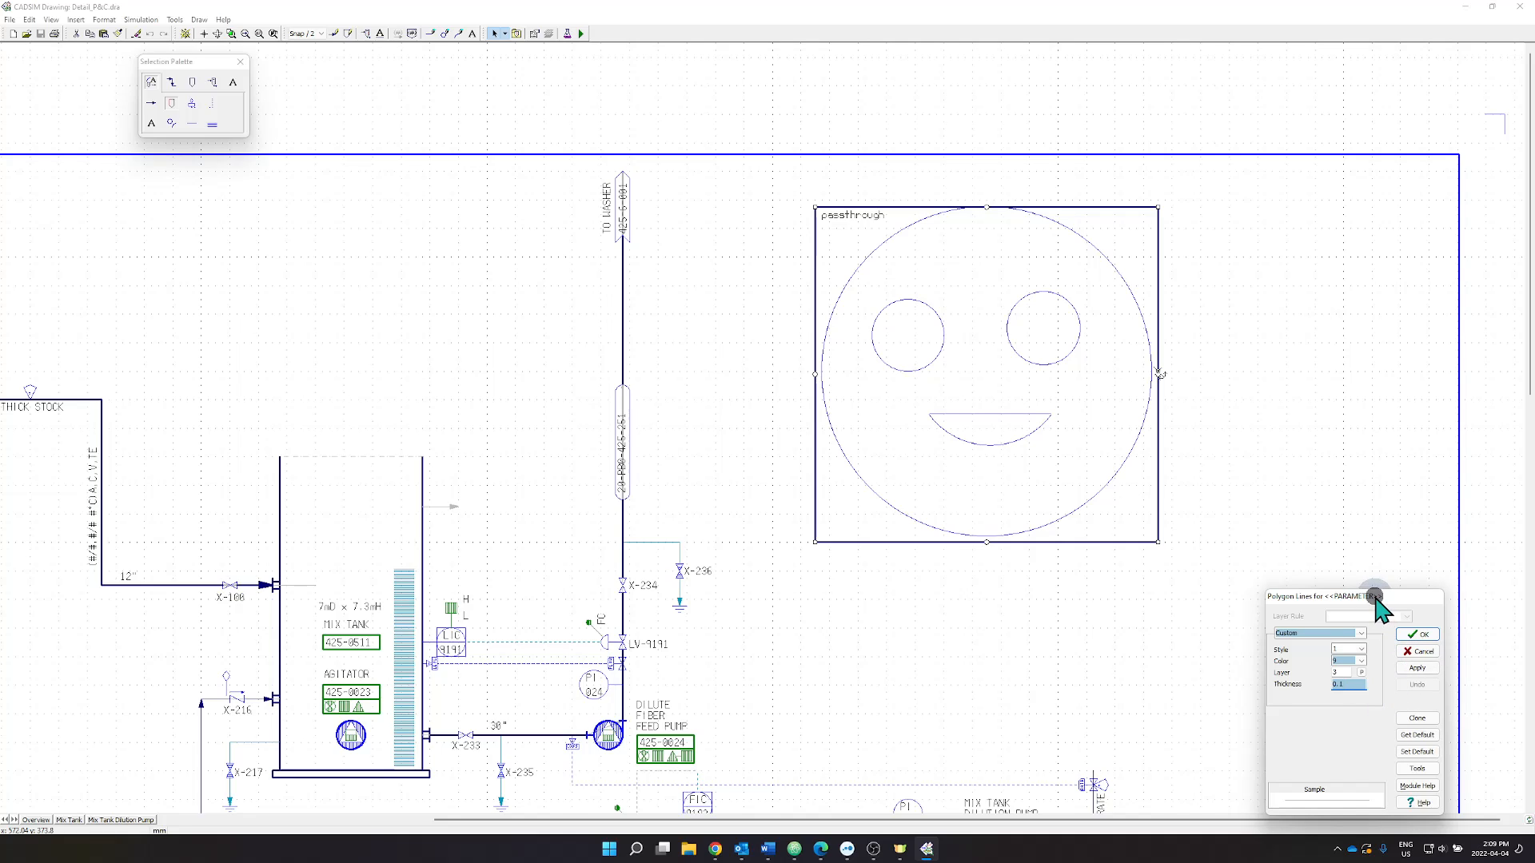
left_click_drag(1374, 596, 1284, 359)
left_click(1331, 414)
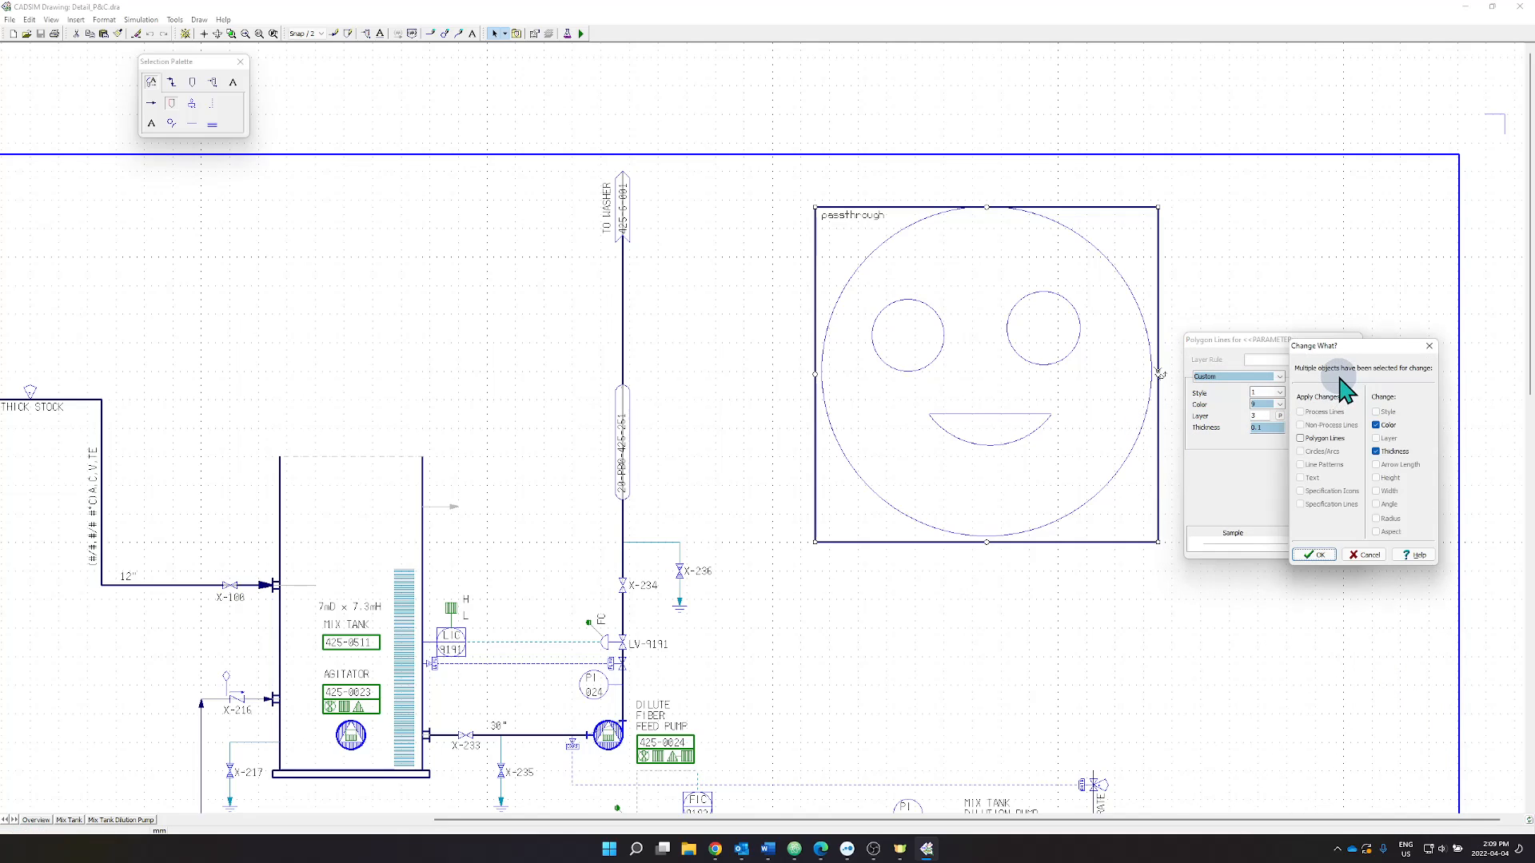
left_click(1314, 558)
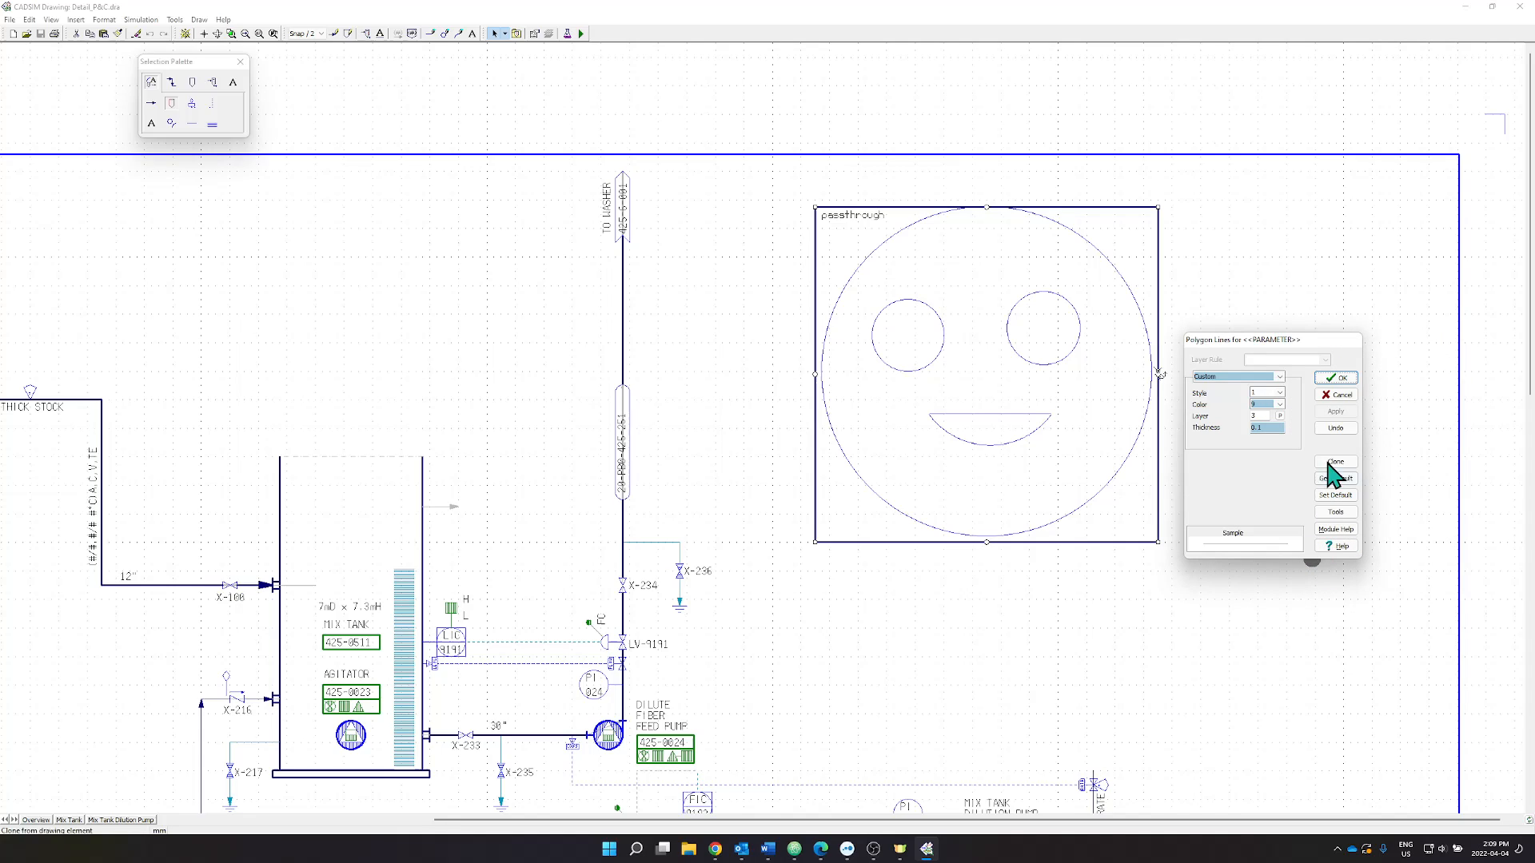
left_click(1338, 378)
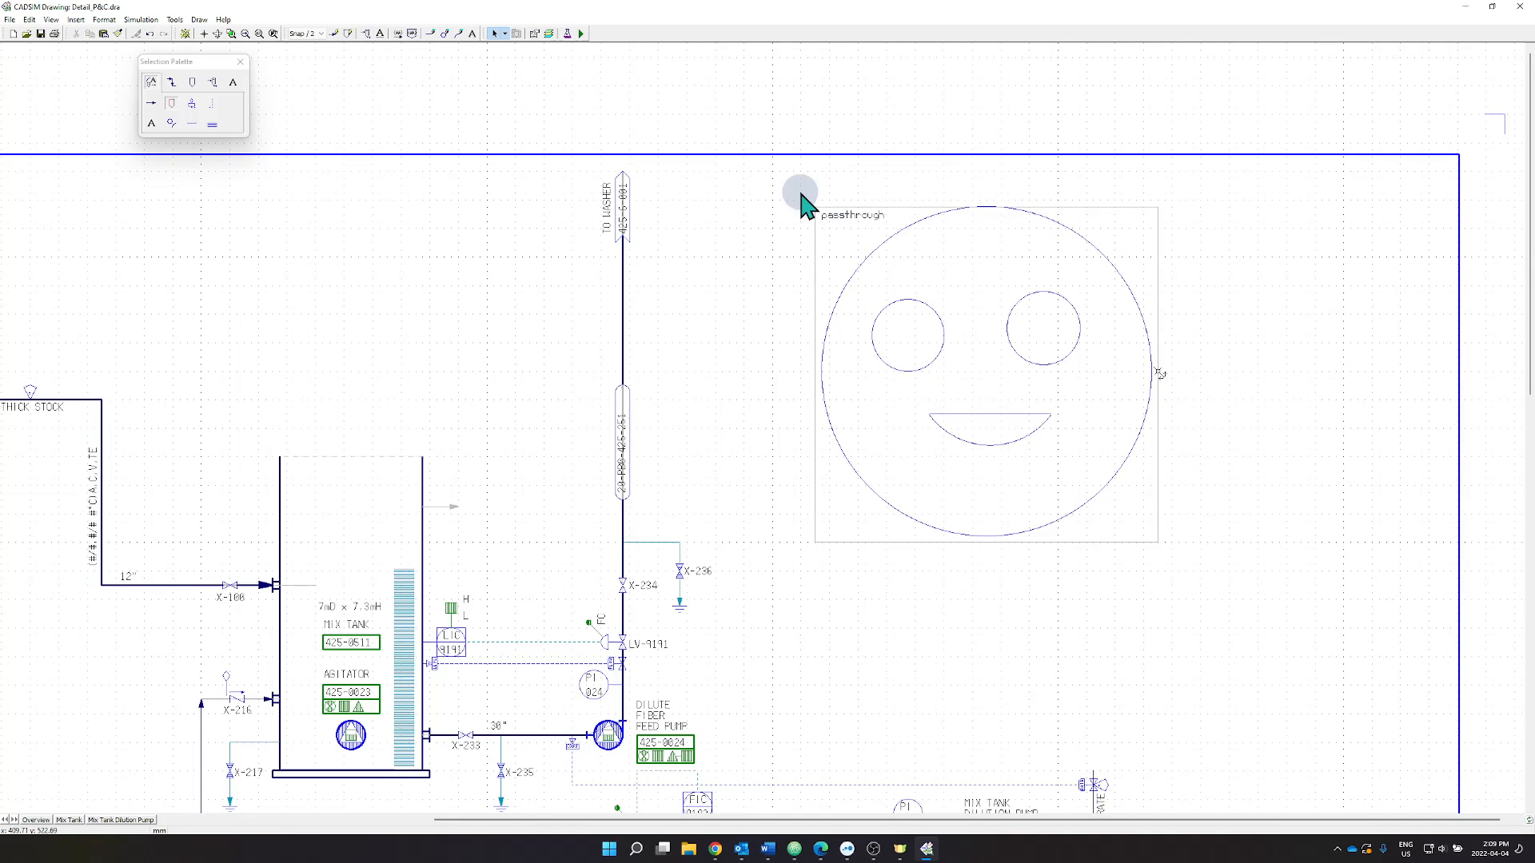
Restore unconditional selection and set the passthrough label to color 9, height 1 and width 0.8.
left_click(506, 33)
left_click(519, 49)
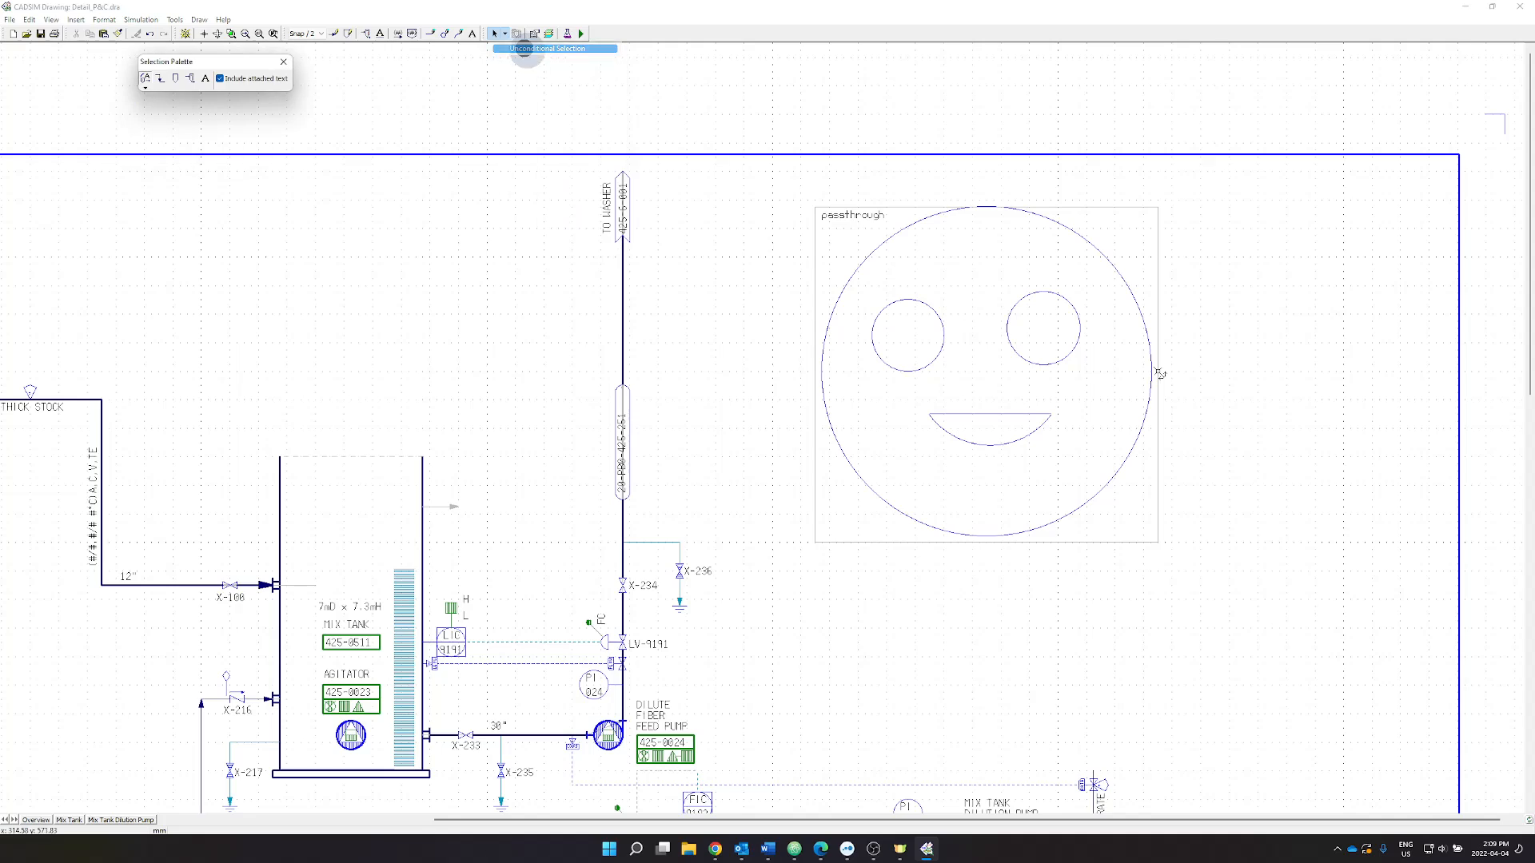
left_click(837, 213)
double_click(837, 212)
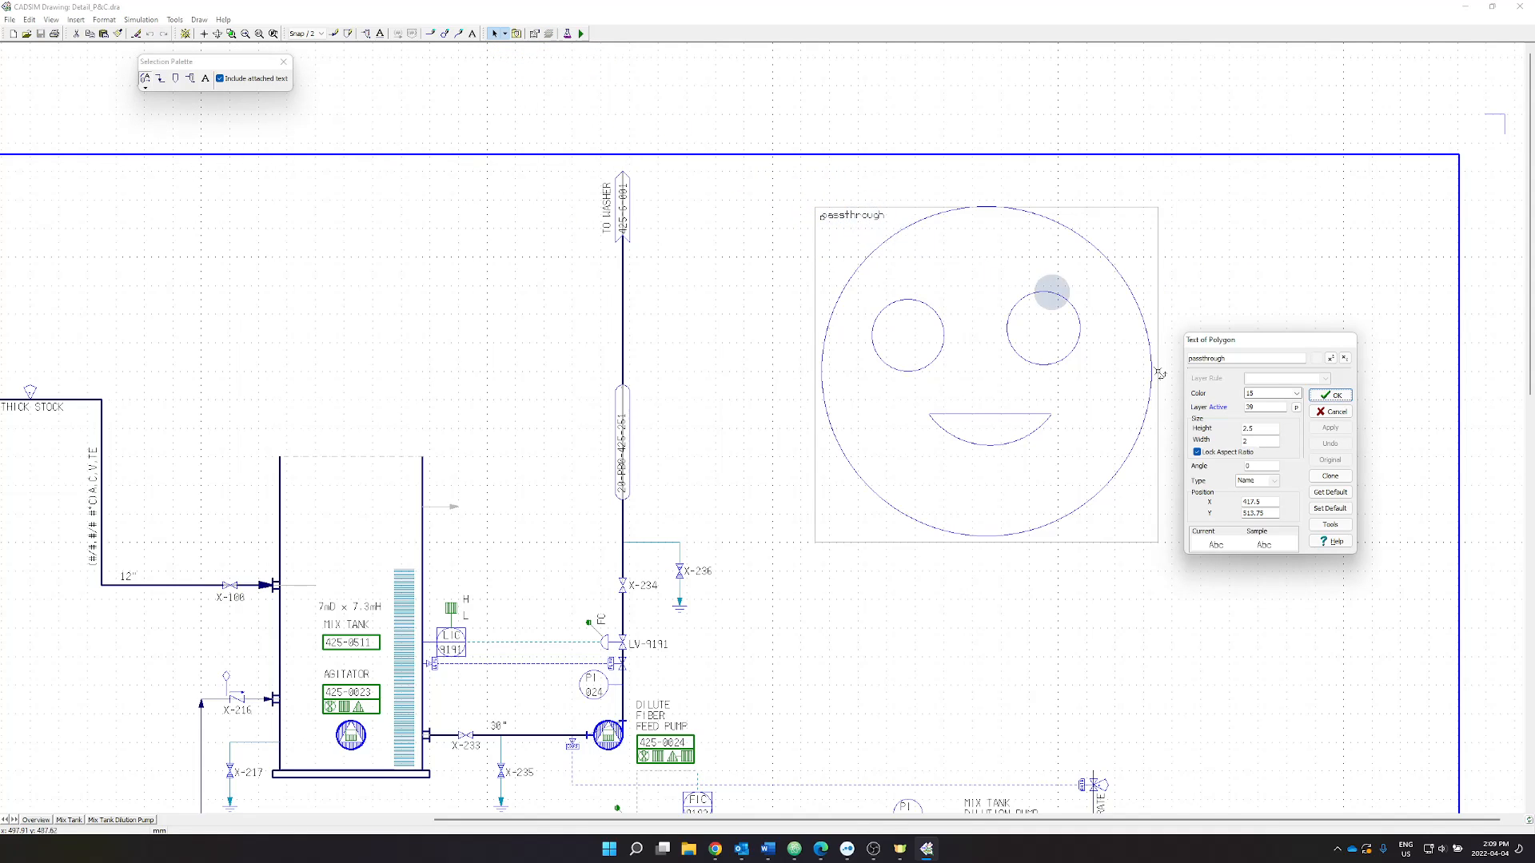
left_click(1298, 393)
left_click(1293, 466)
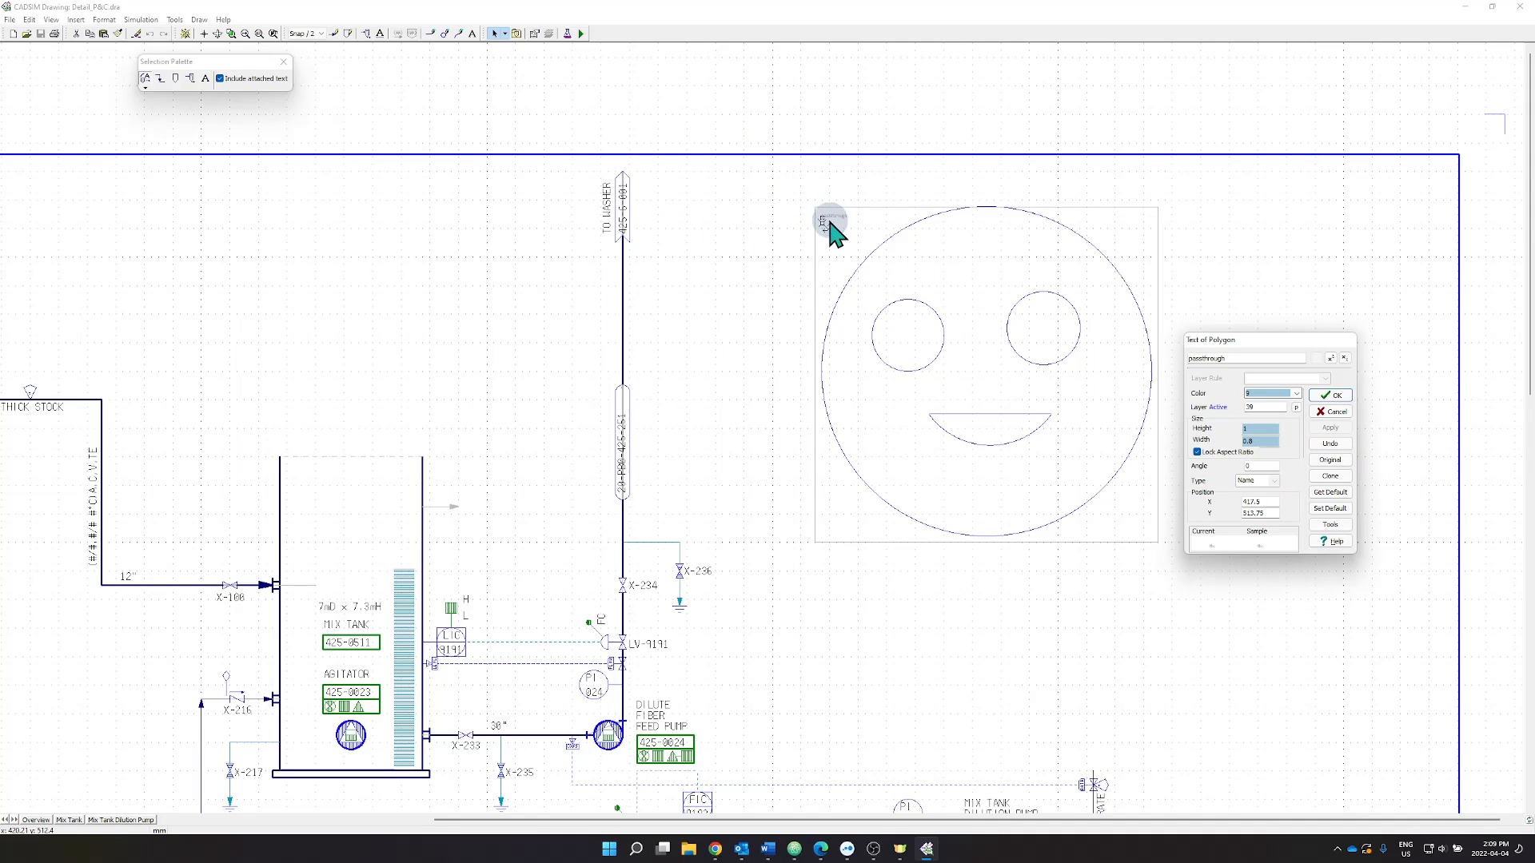
left_click(1330, 395)
Add the smiley face together with its surrounding passthrough polygon to the existing FACE group.
left_click_drag(772, 174, 1235, 587)
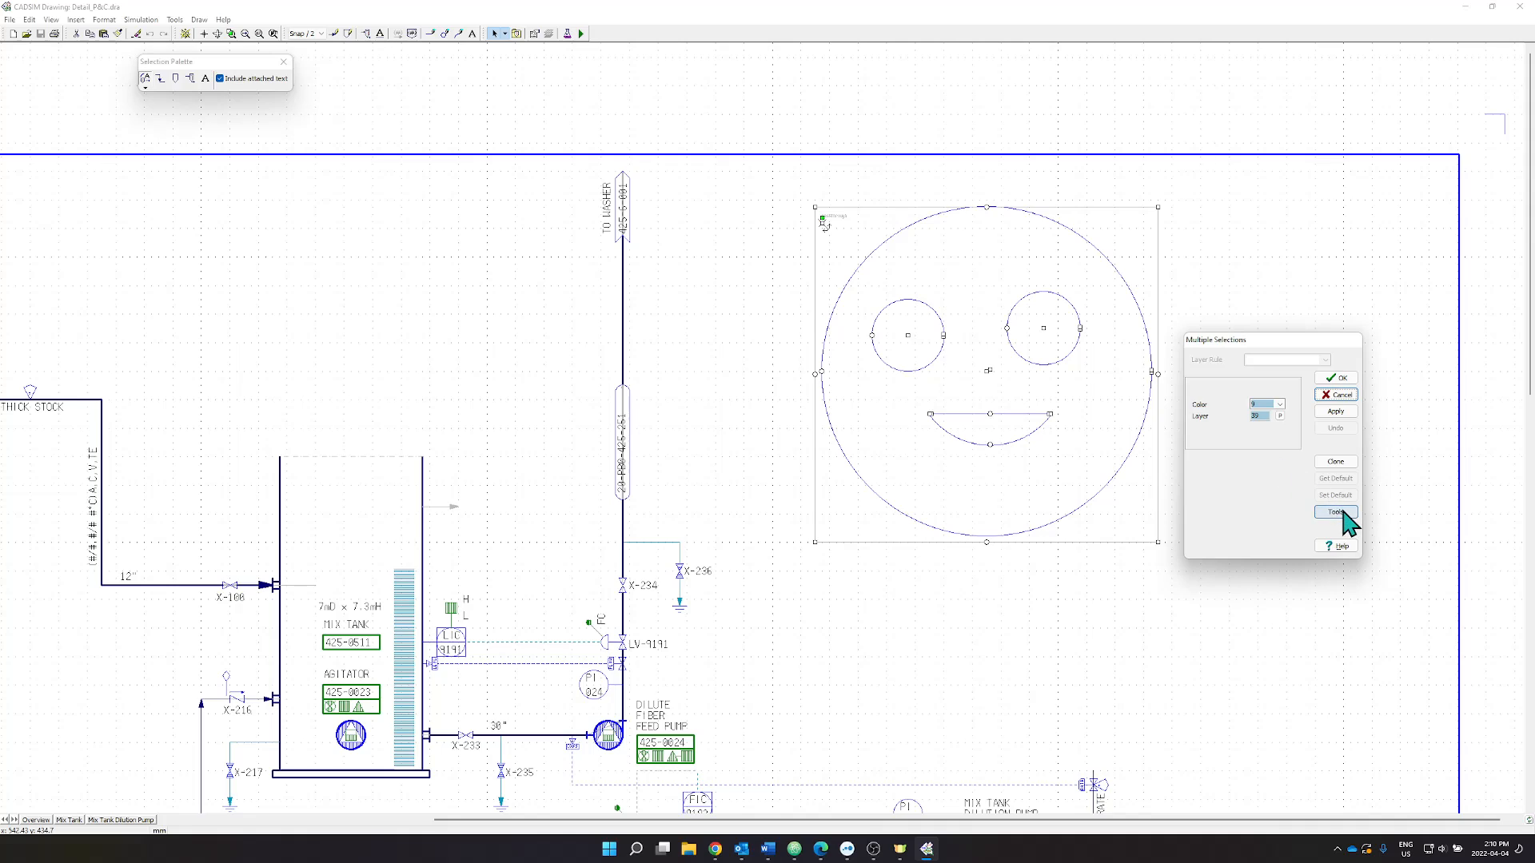
left_click(1337, 513)
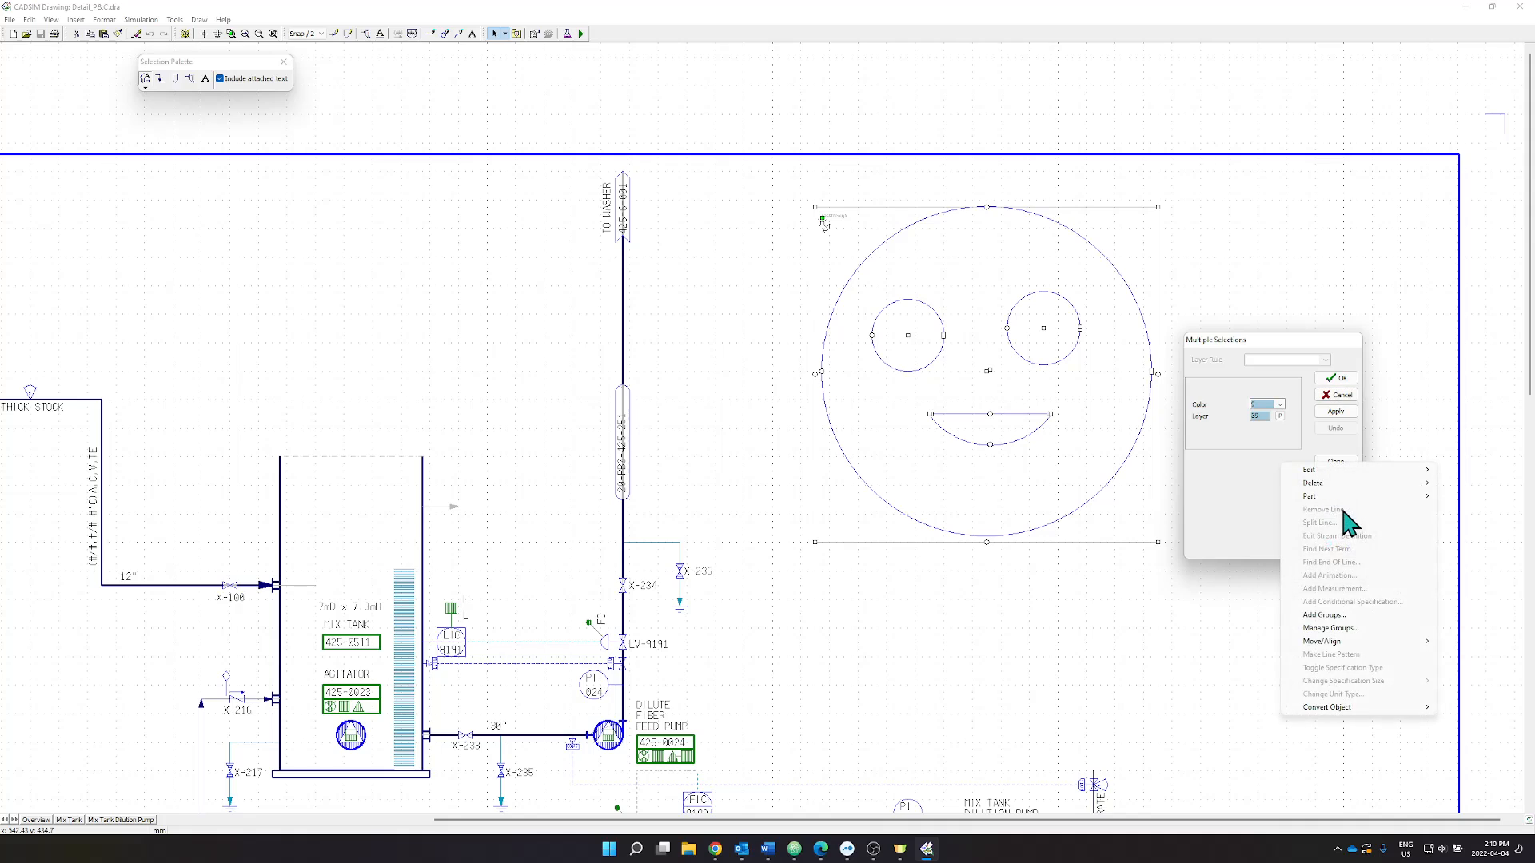
left_click(1354, 628)
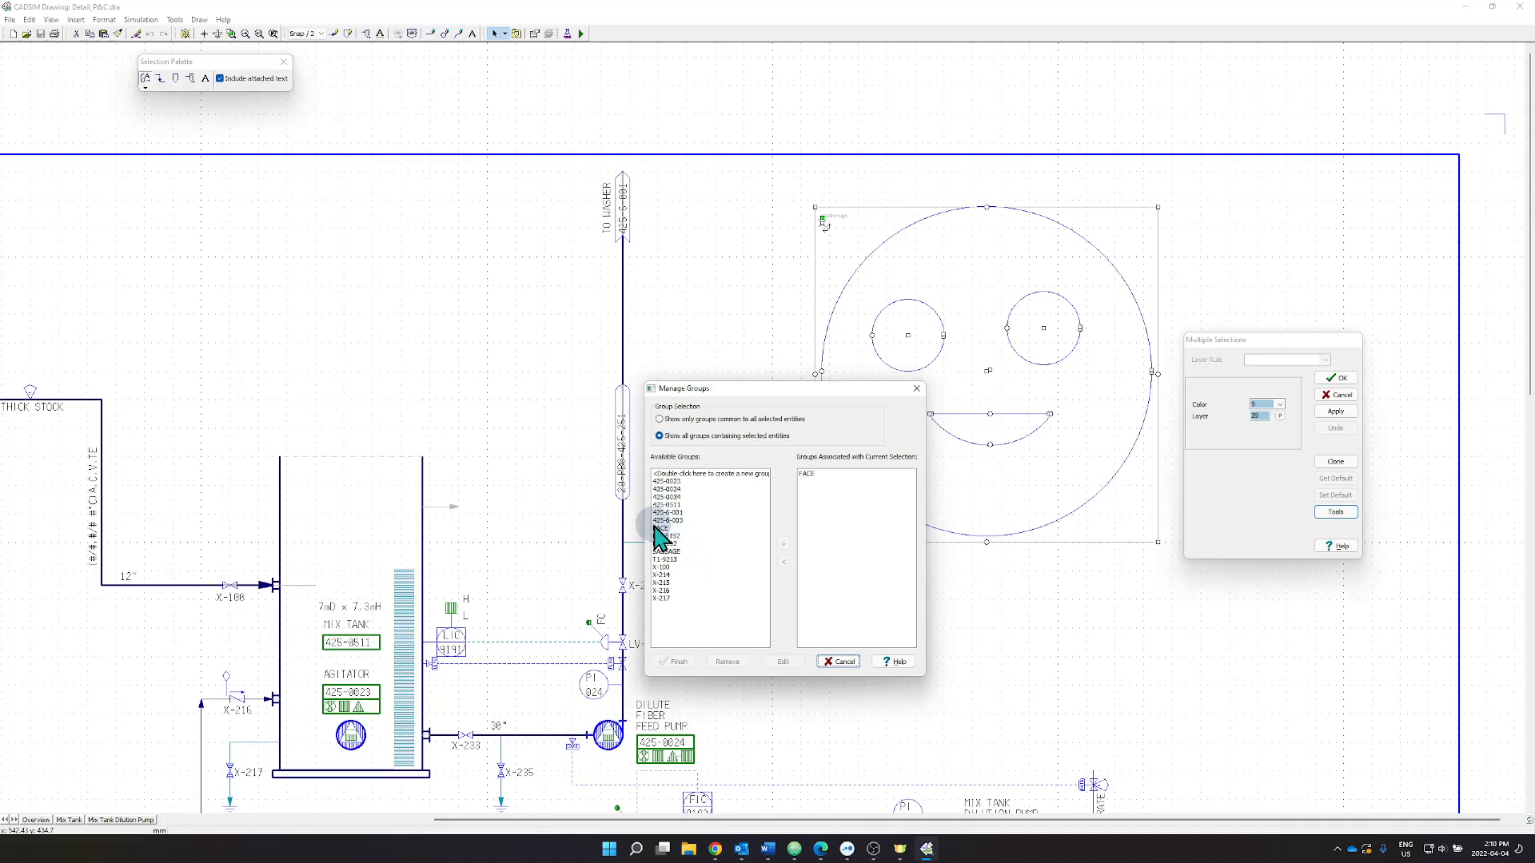
left_click(782, 544)
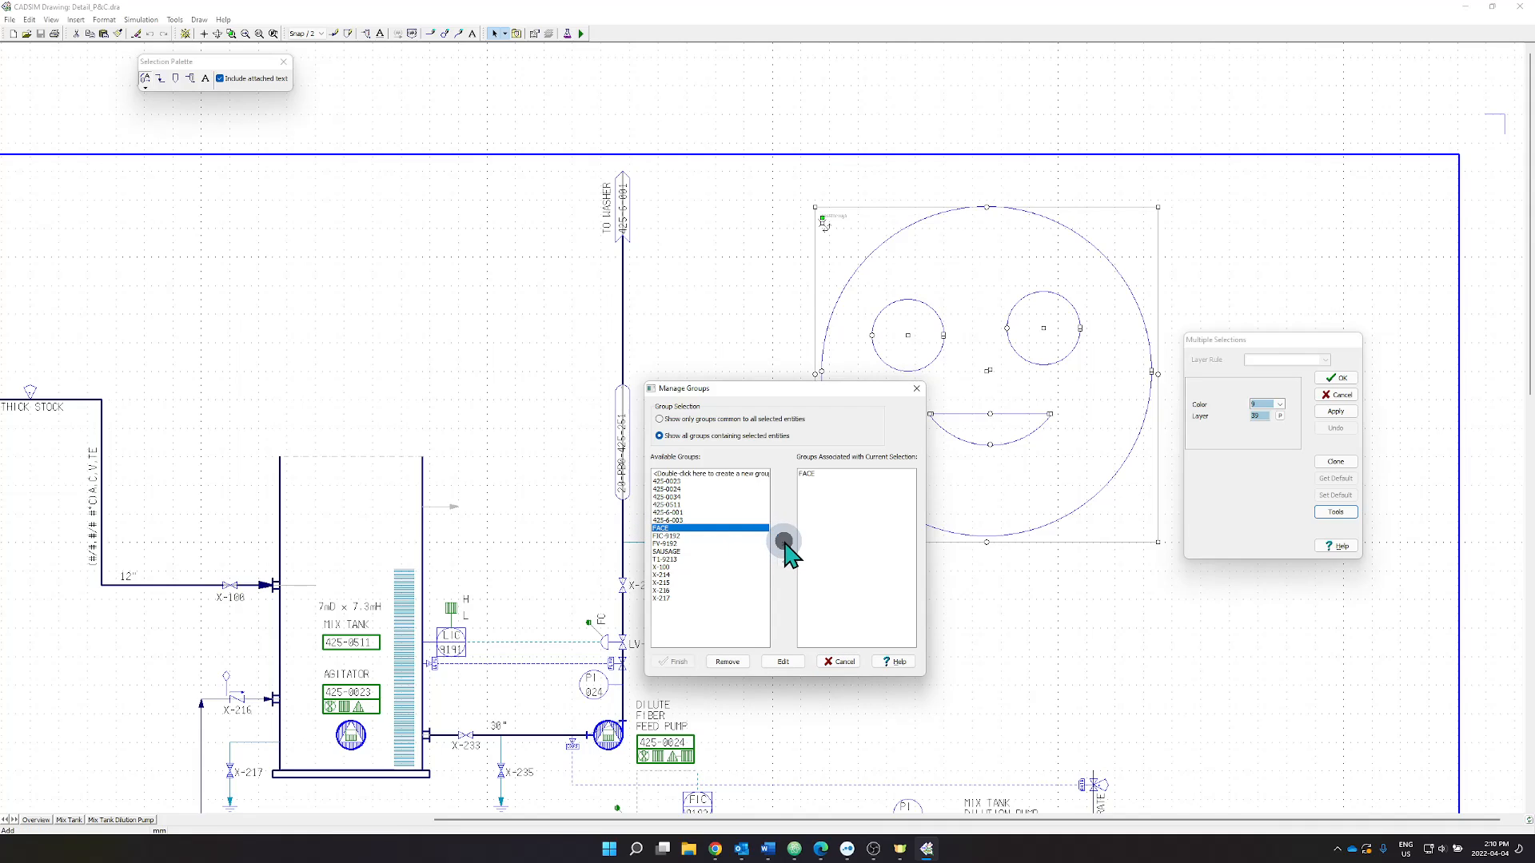
left_click(678, 662)
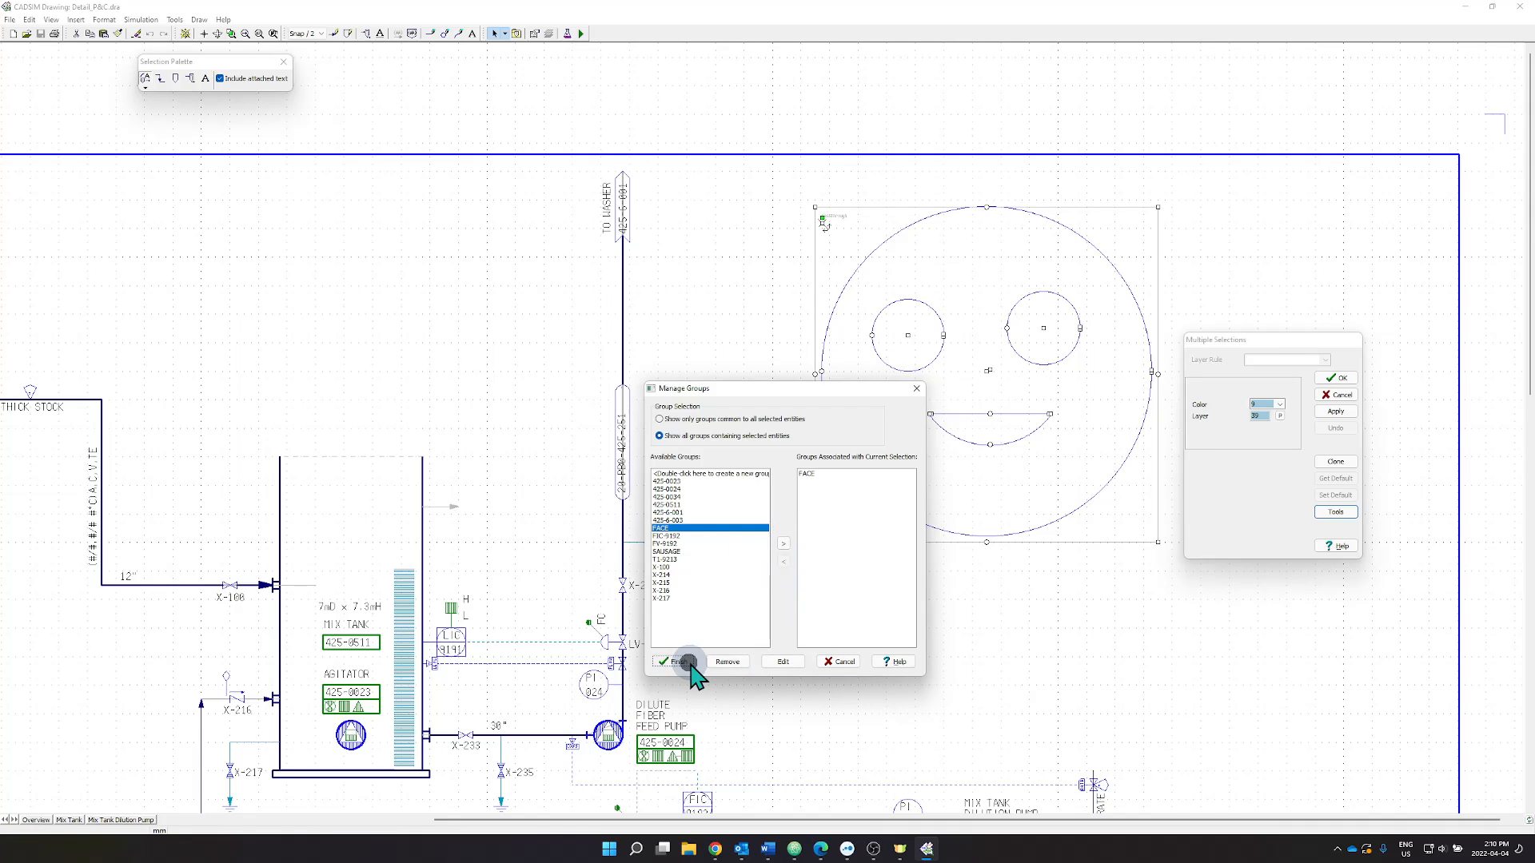
left_click(1337, 378)
left_click(1336, 548)
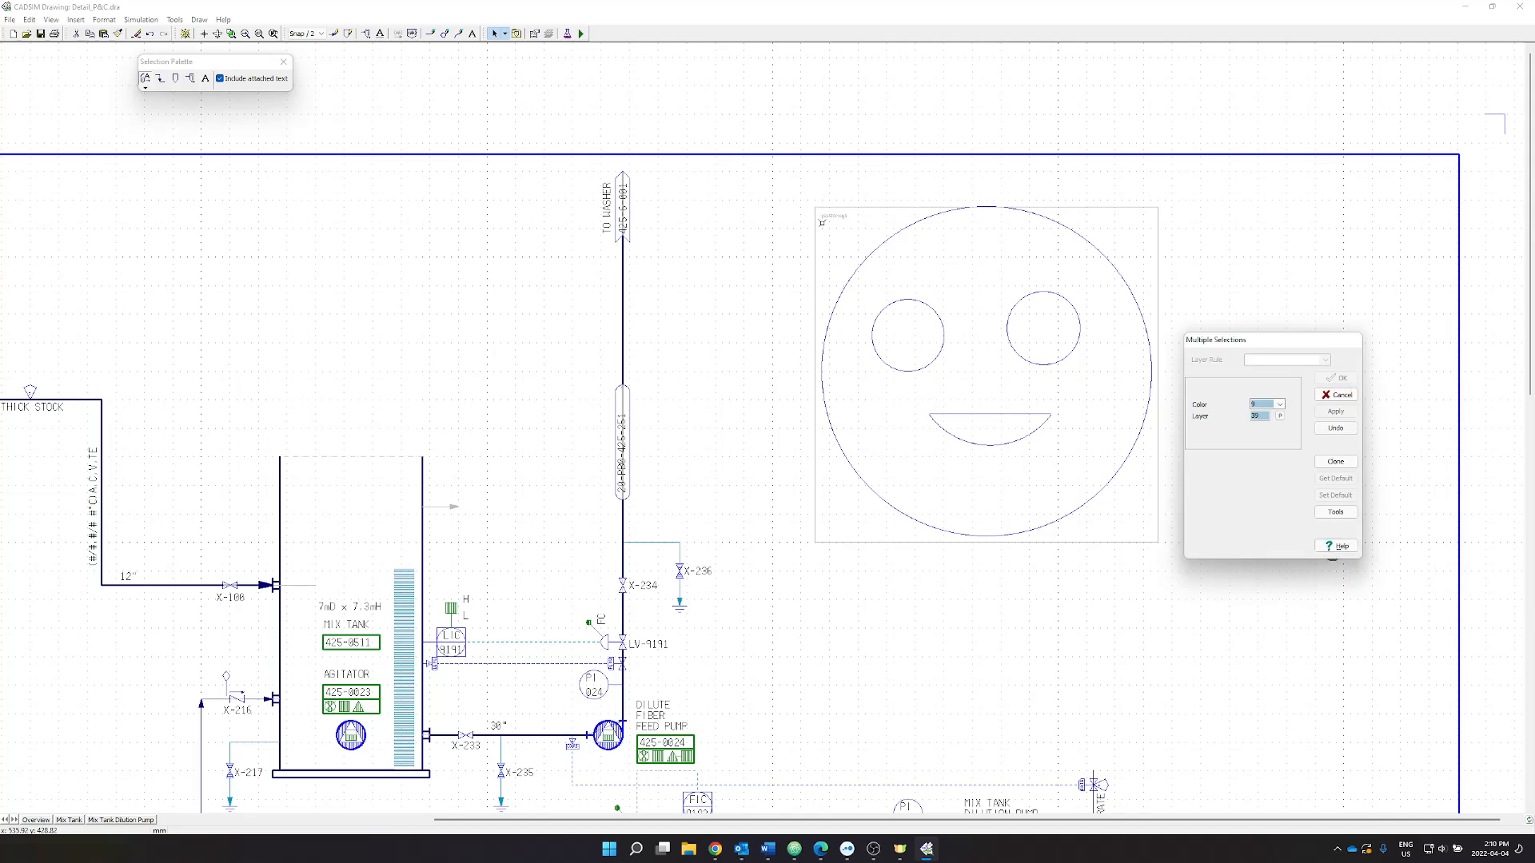
left_click(788, 230)
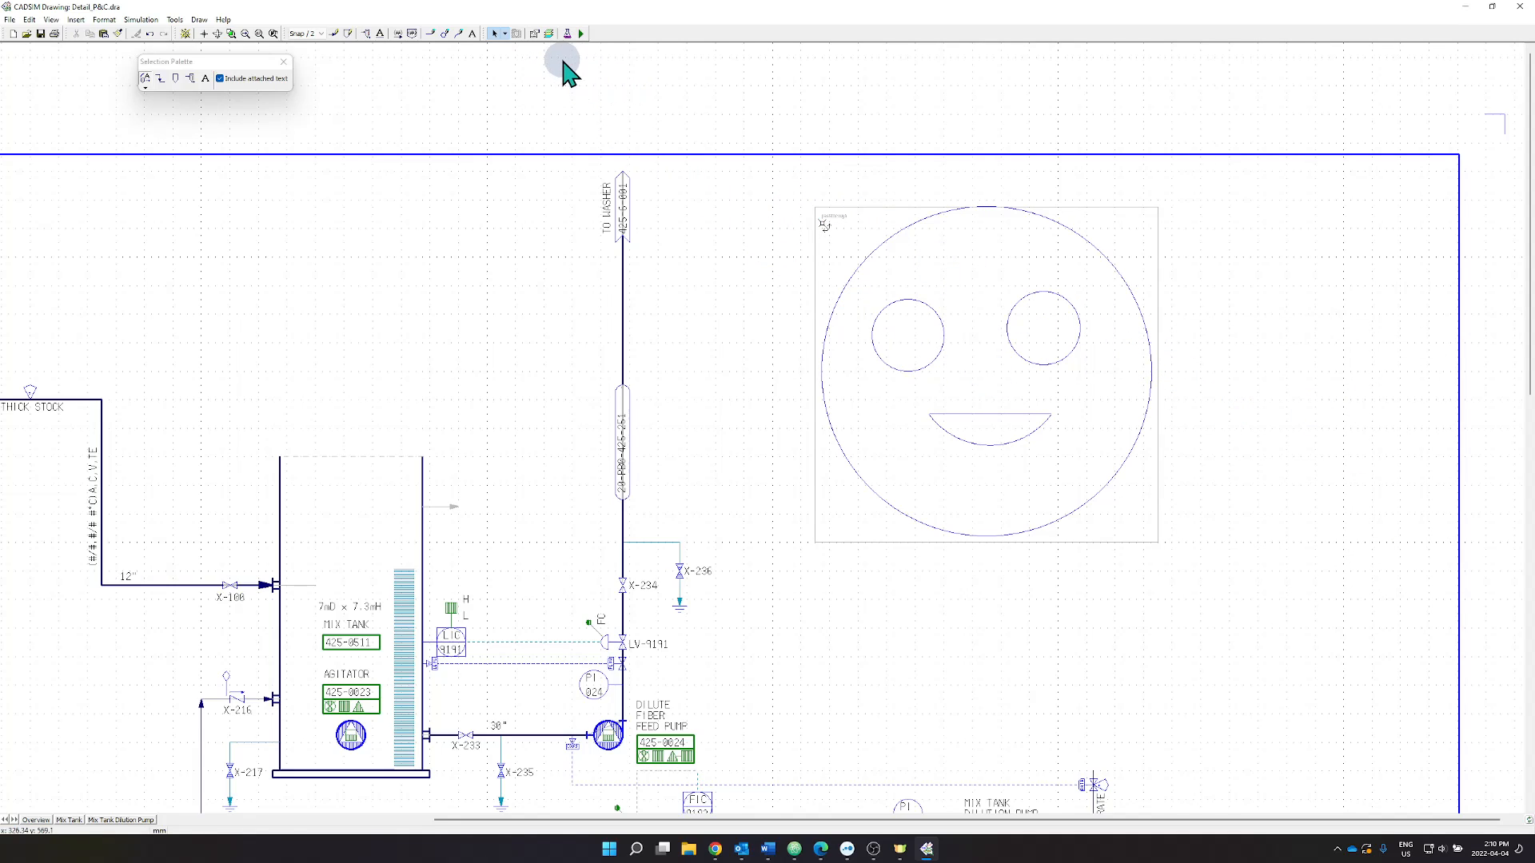
Save the modified drawing, open its simulation and pick the smiley face to test its passthrough area.
left_click(581, 33)
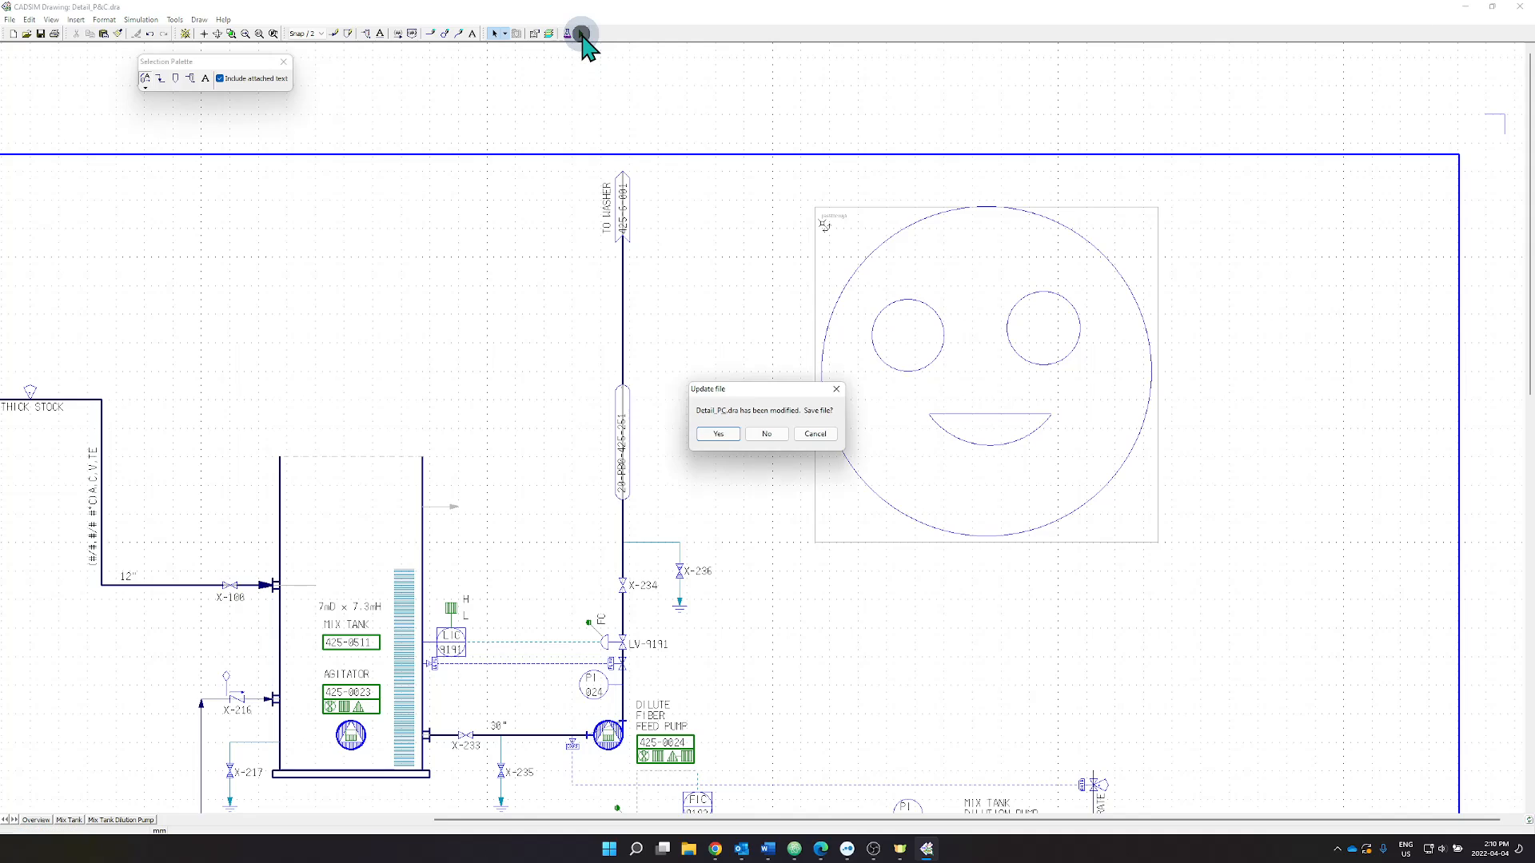
left_click(707, 436)
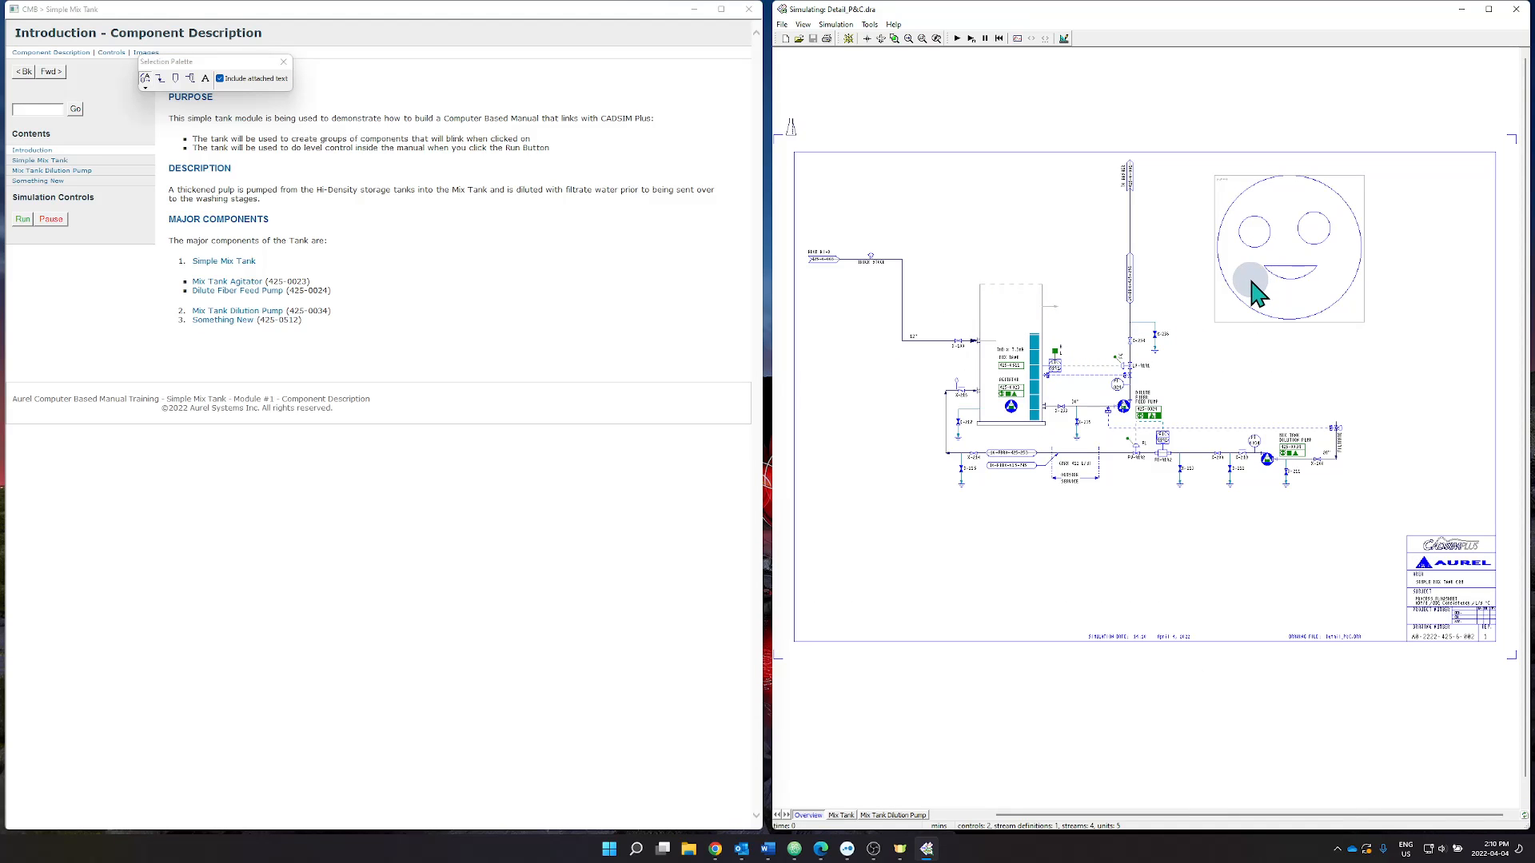
left_click(1294, 248)
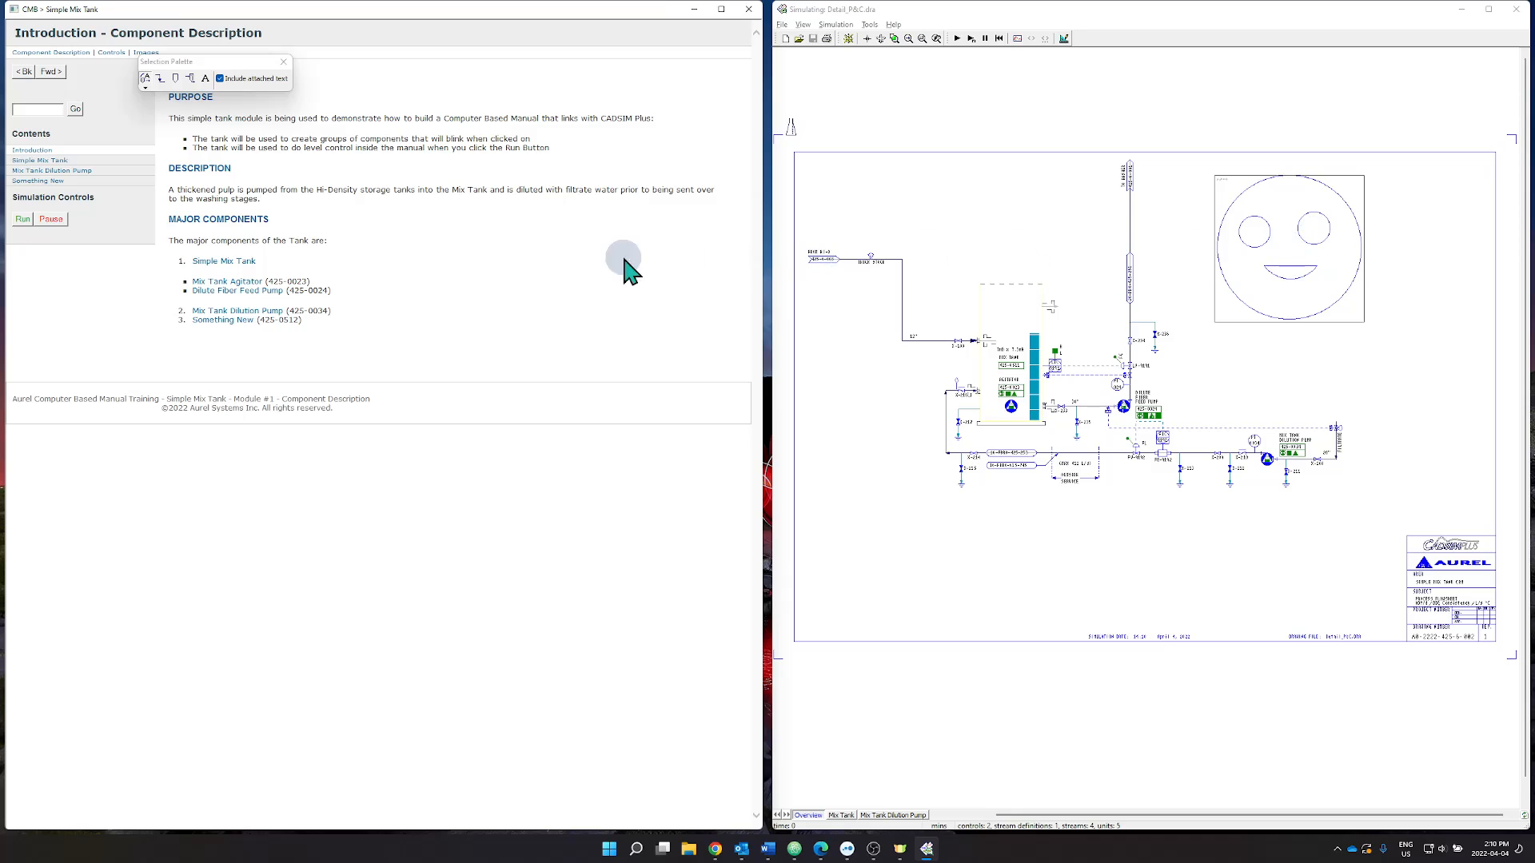
Test the tank link 425-0511 on the manual's Simple Mix Tank page, close the selection palette and return to the drawing.
left_click(66, 162)
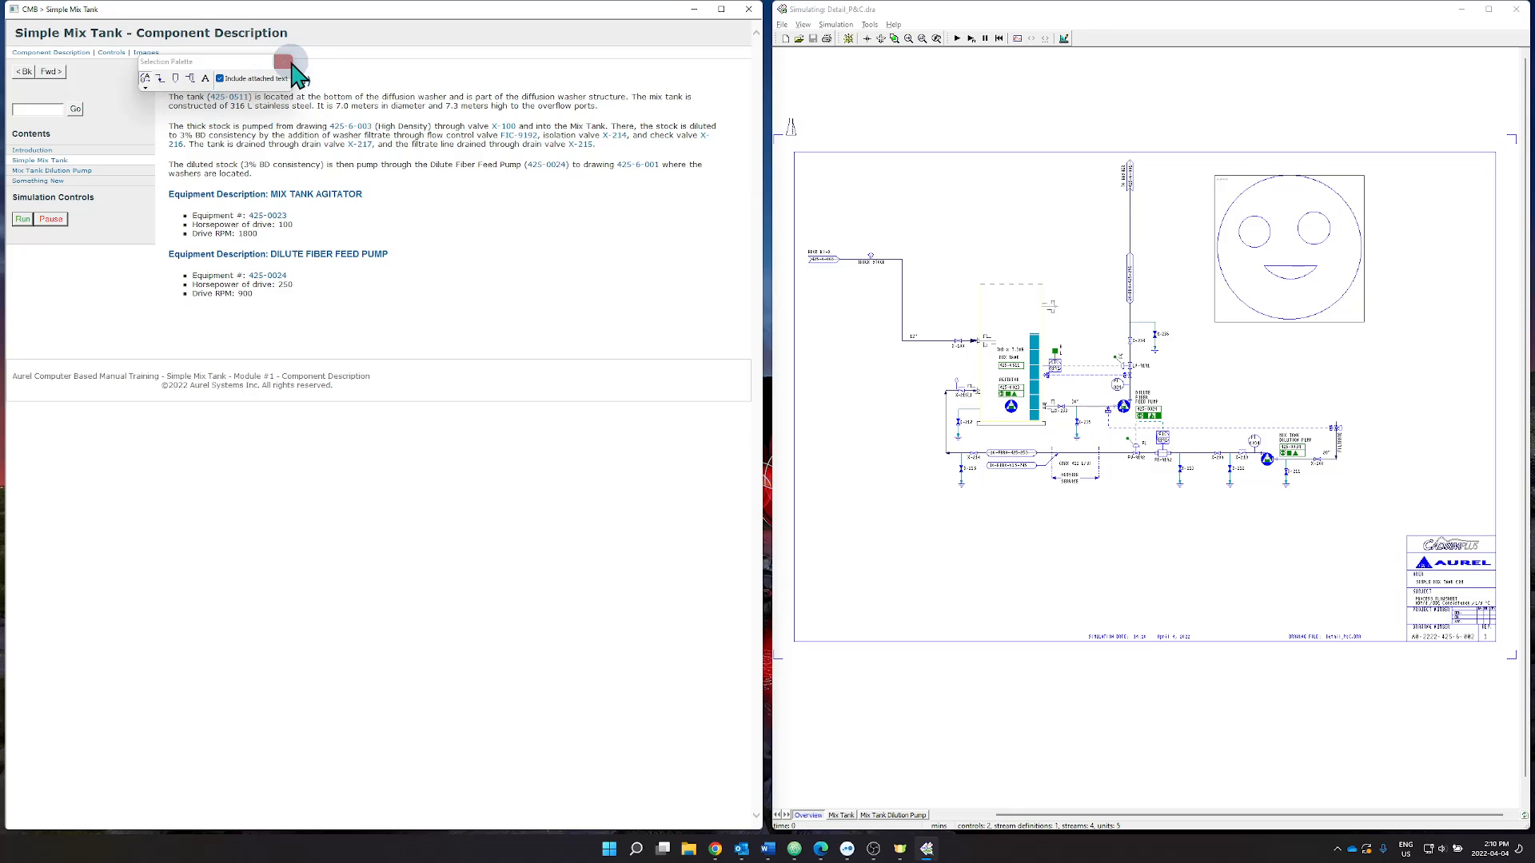
left_click(288, 61)
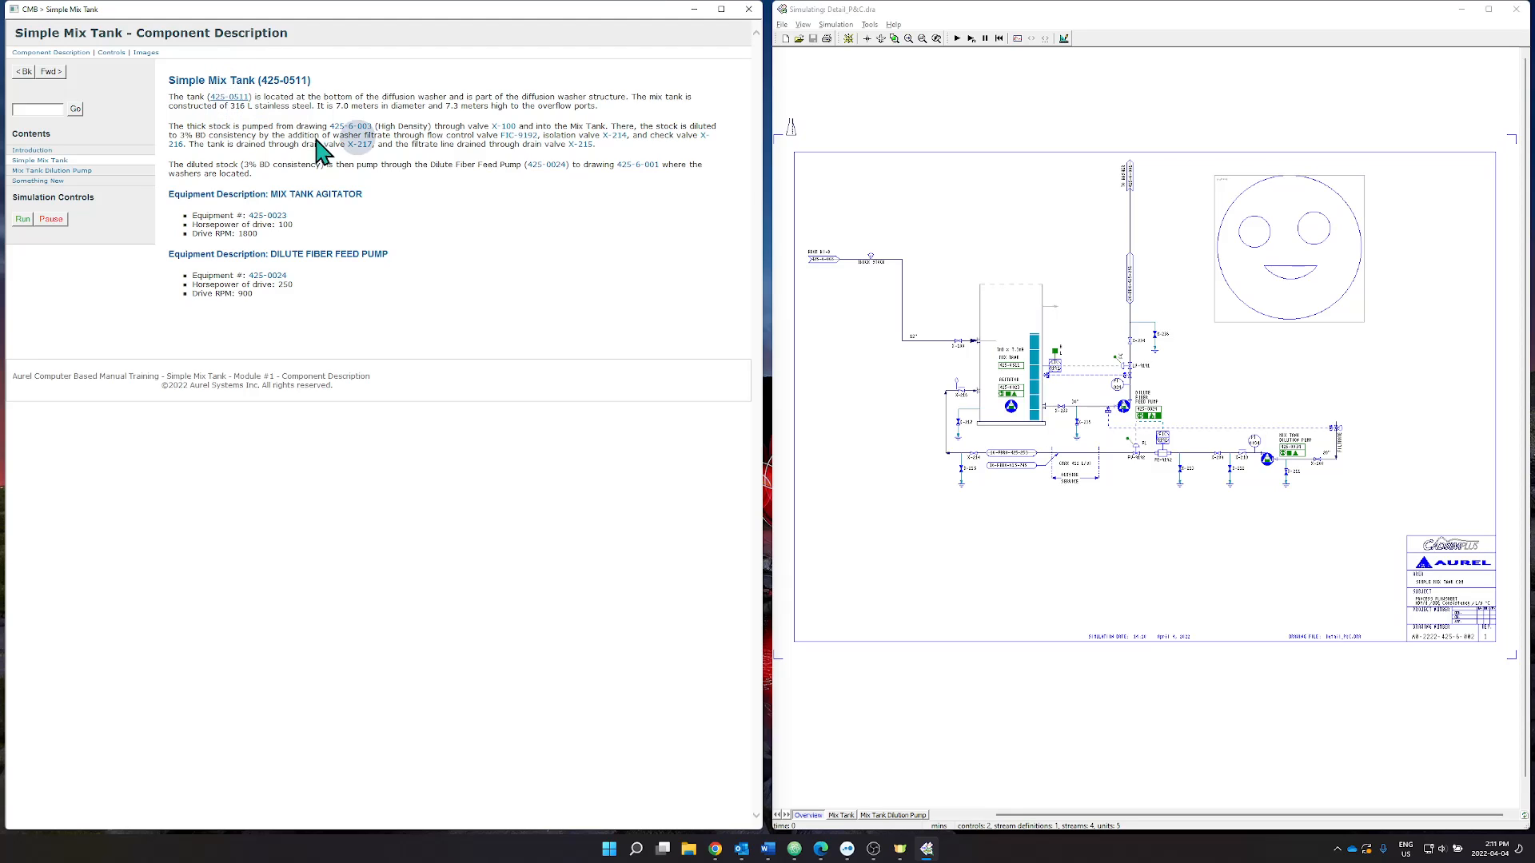
left_click(216, 97)
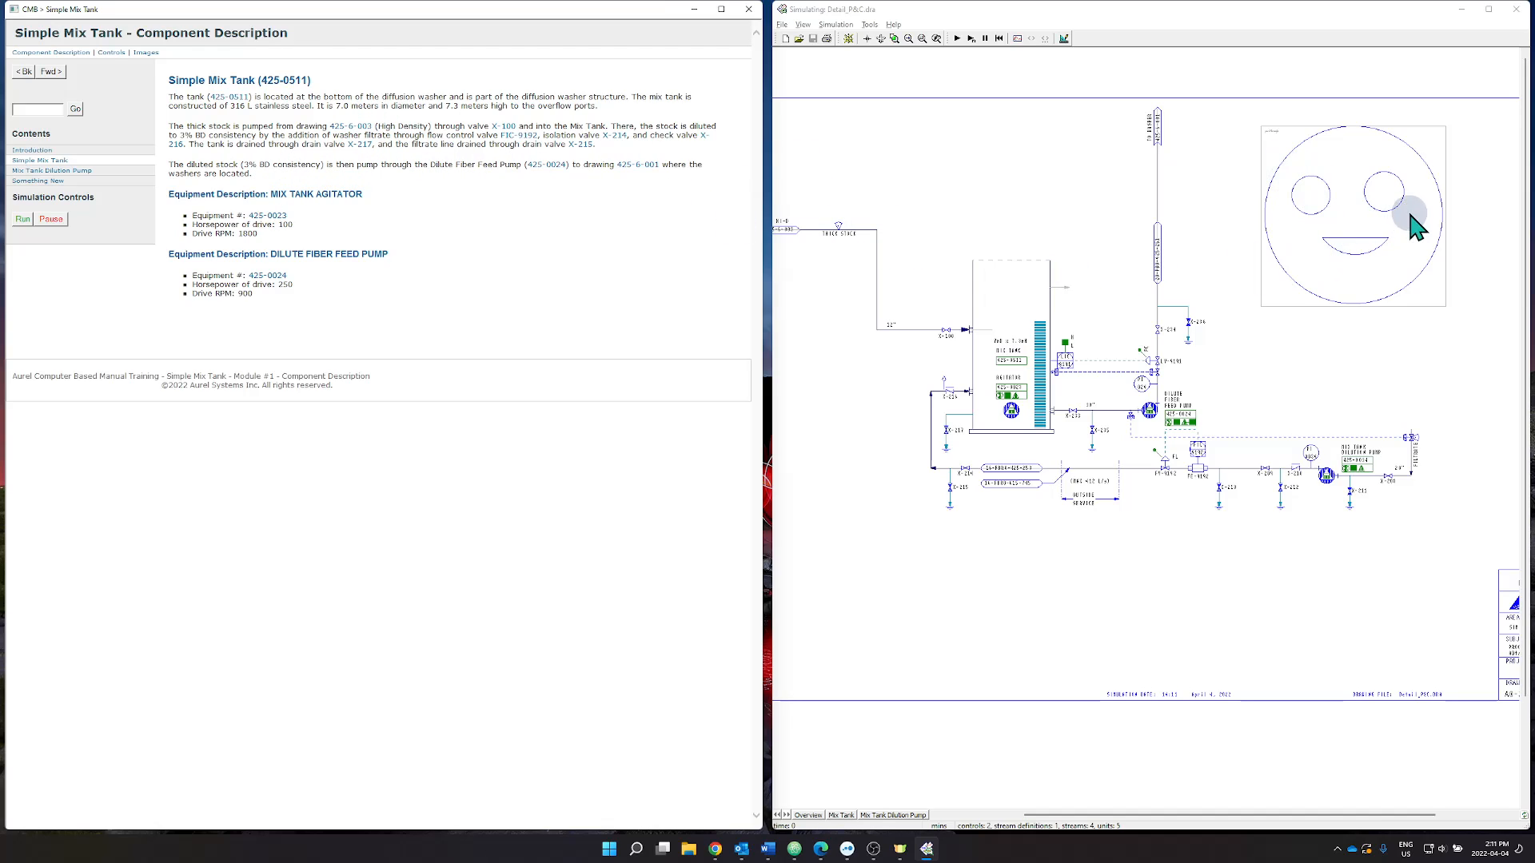
left_click(1064, 40)
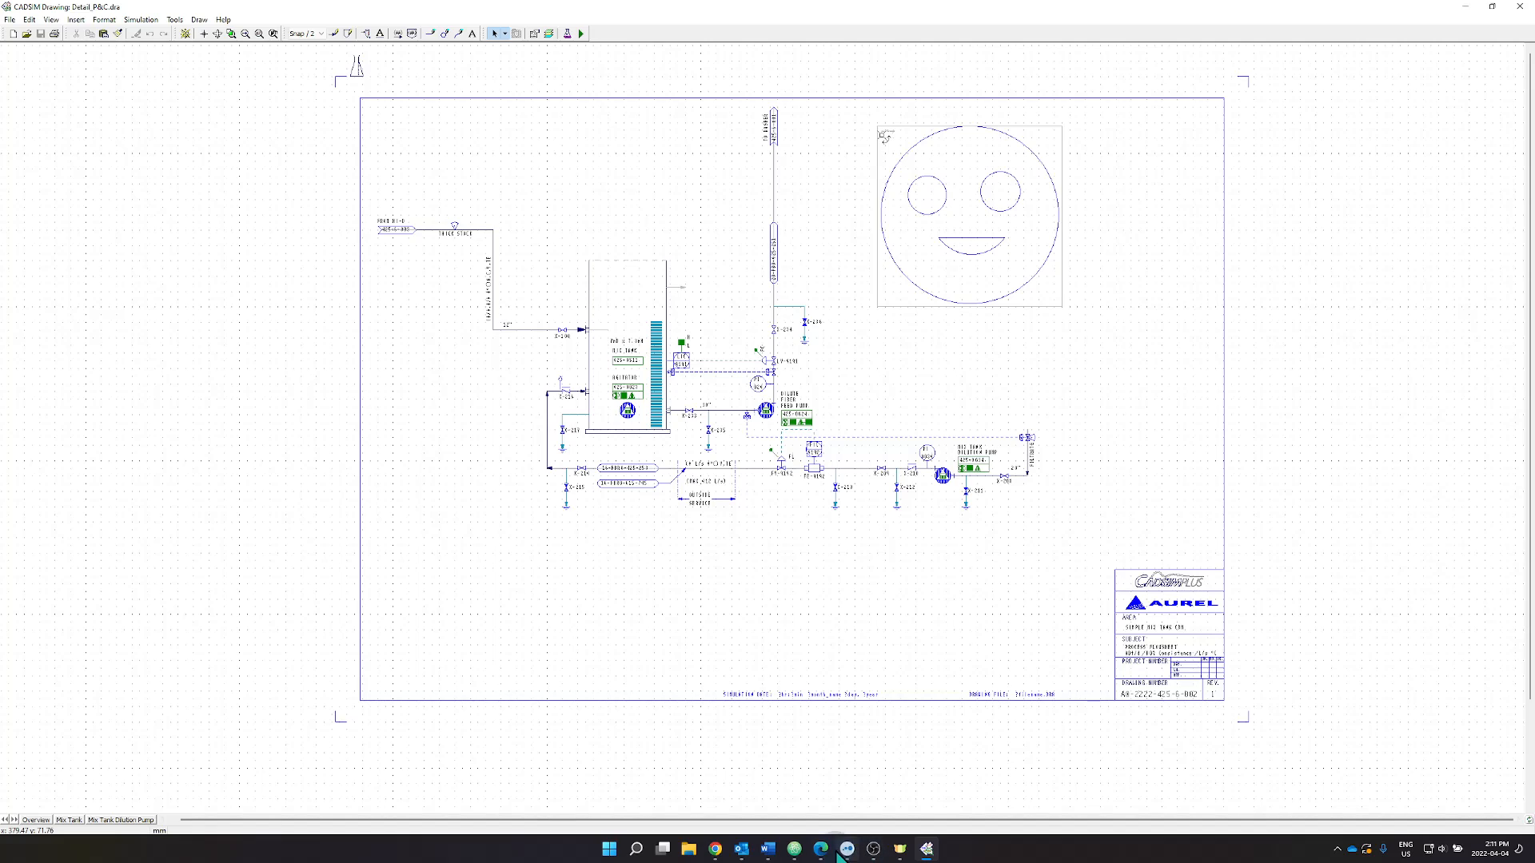
Switch to Atom and add a paragraph reading "Blink the FACE" below the diluted stock paragraph in SimpleMixTank.htm.
left_click(795, 850)
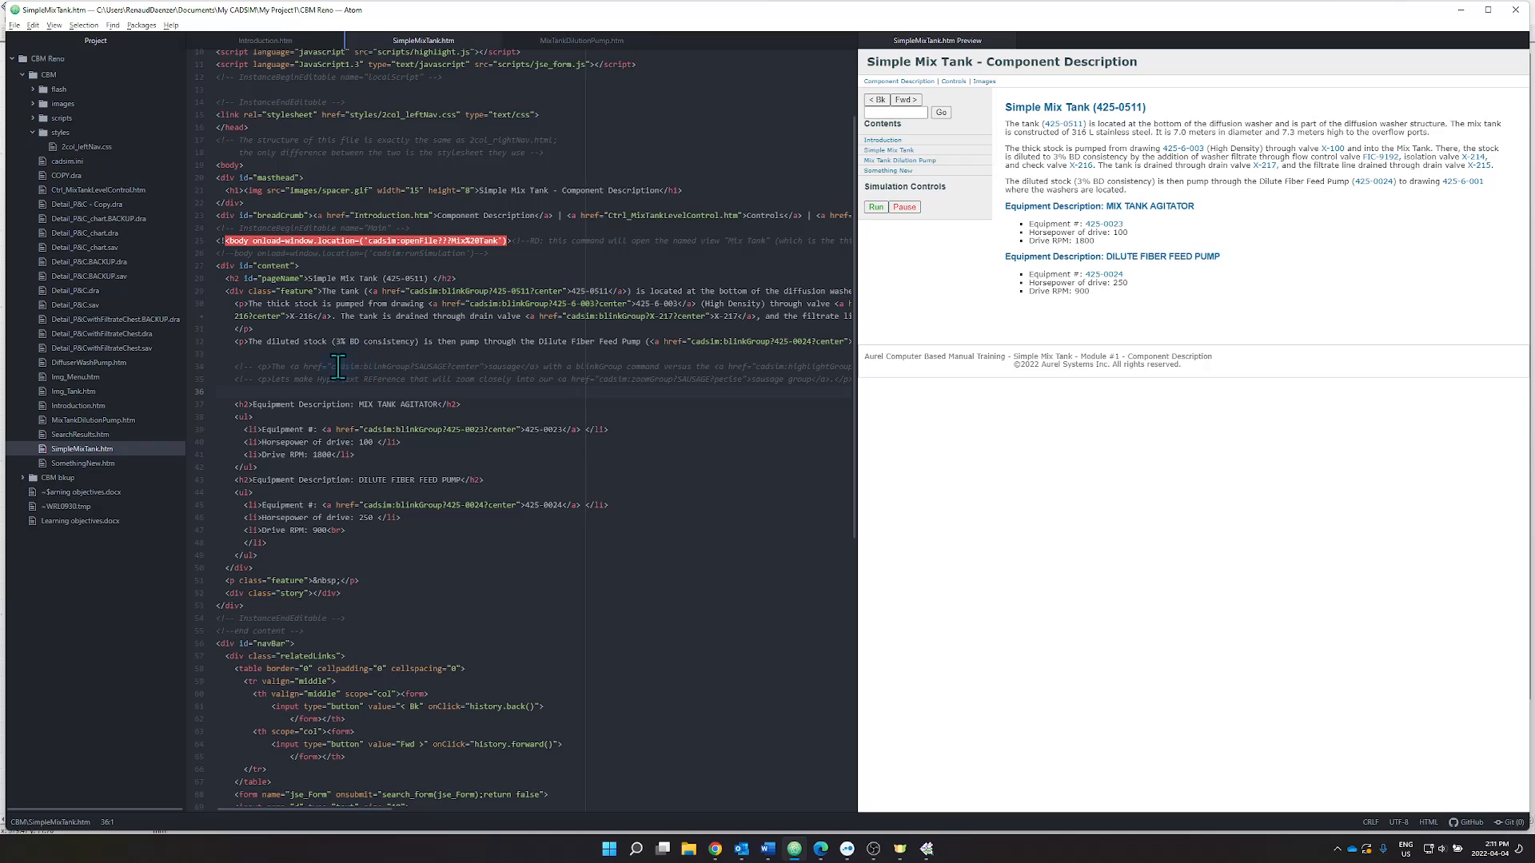
scroll(325, 387, "up", 4)
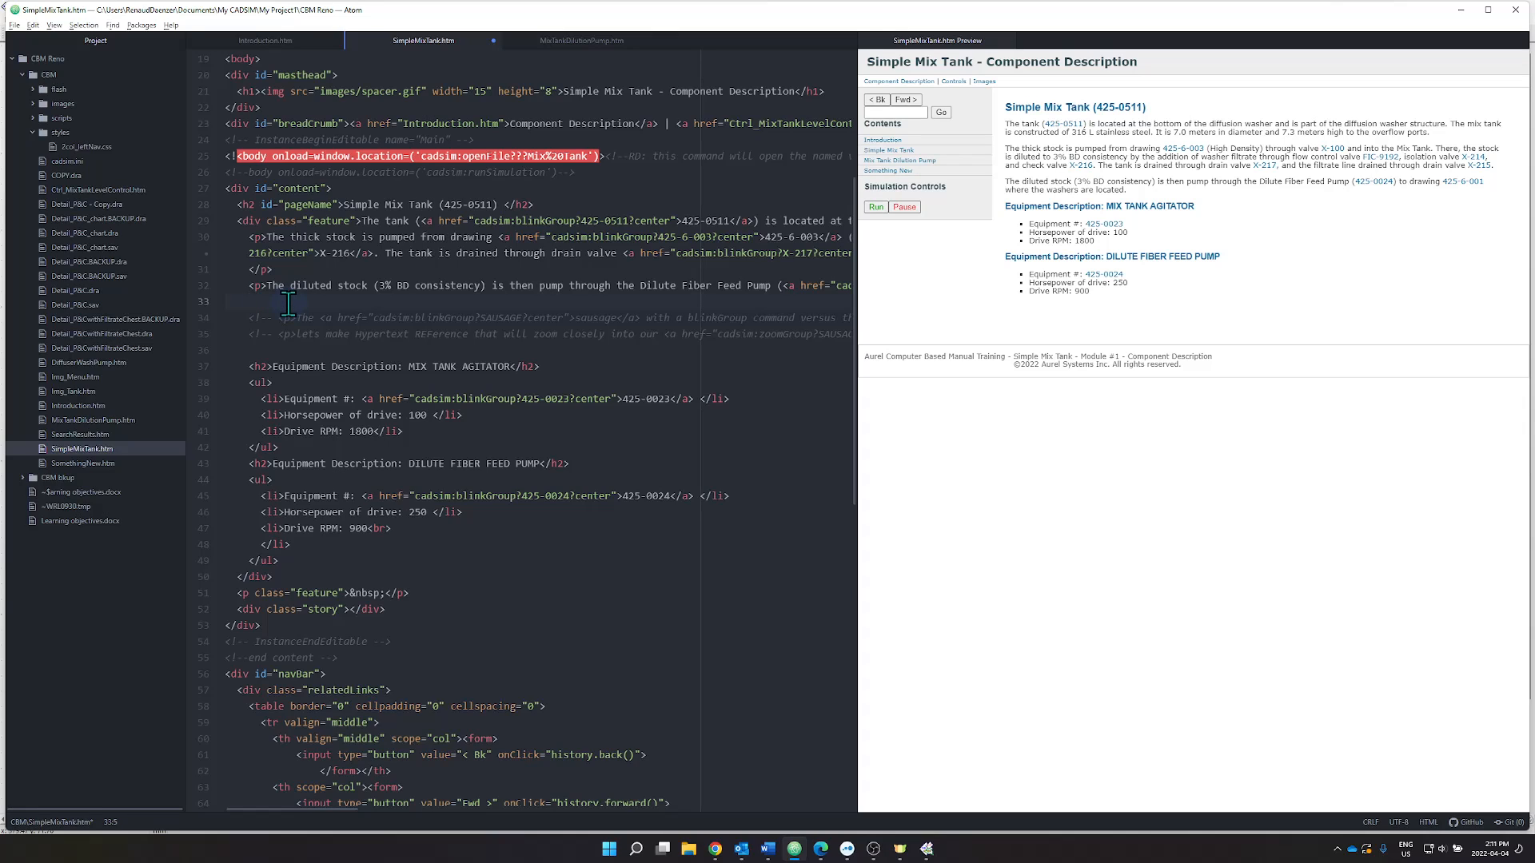
type("<p>Blink the F")
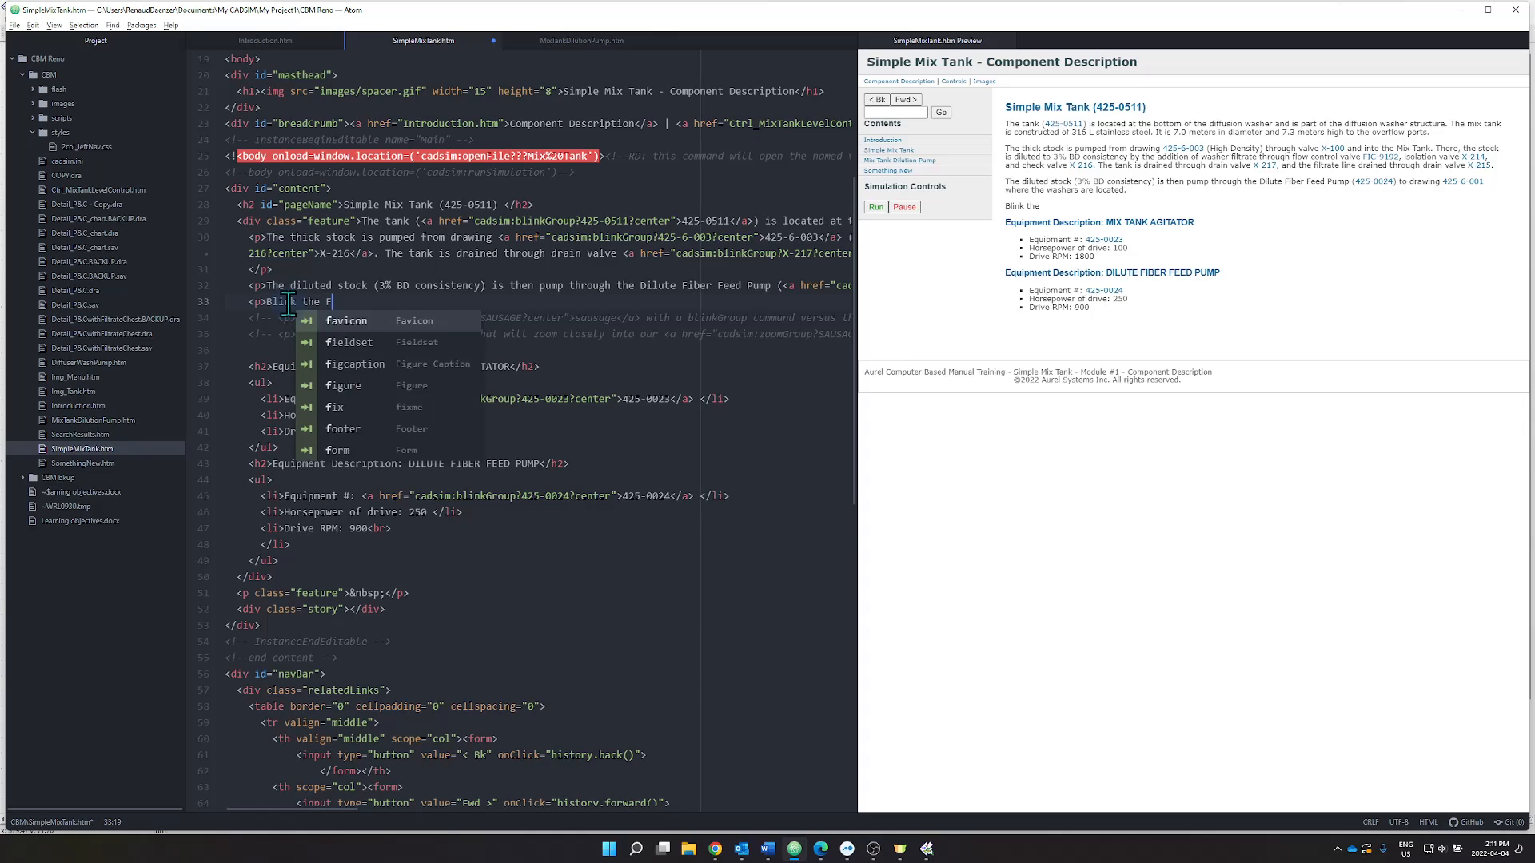
type("ACE")
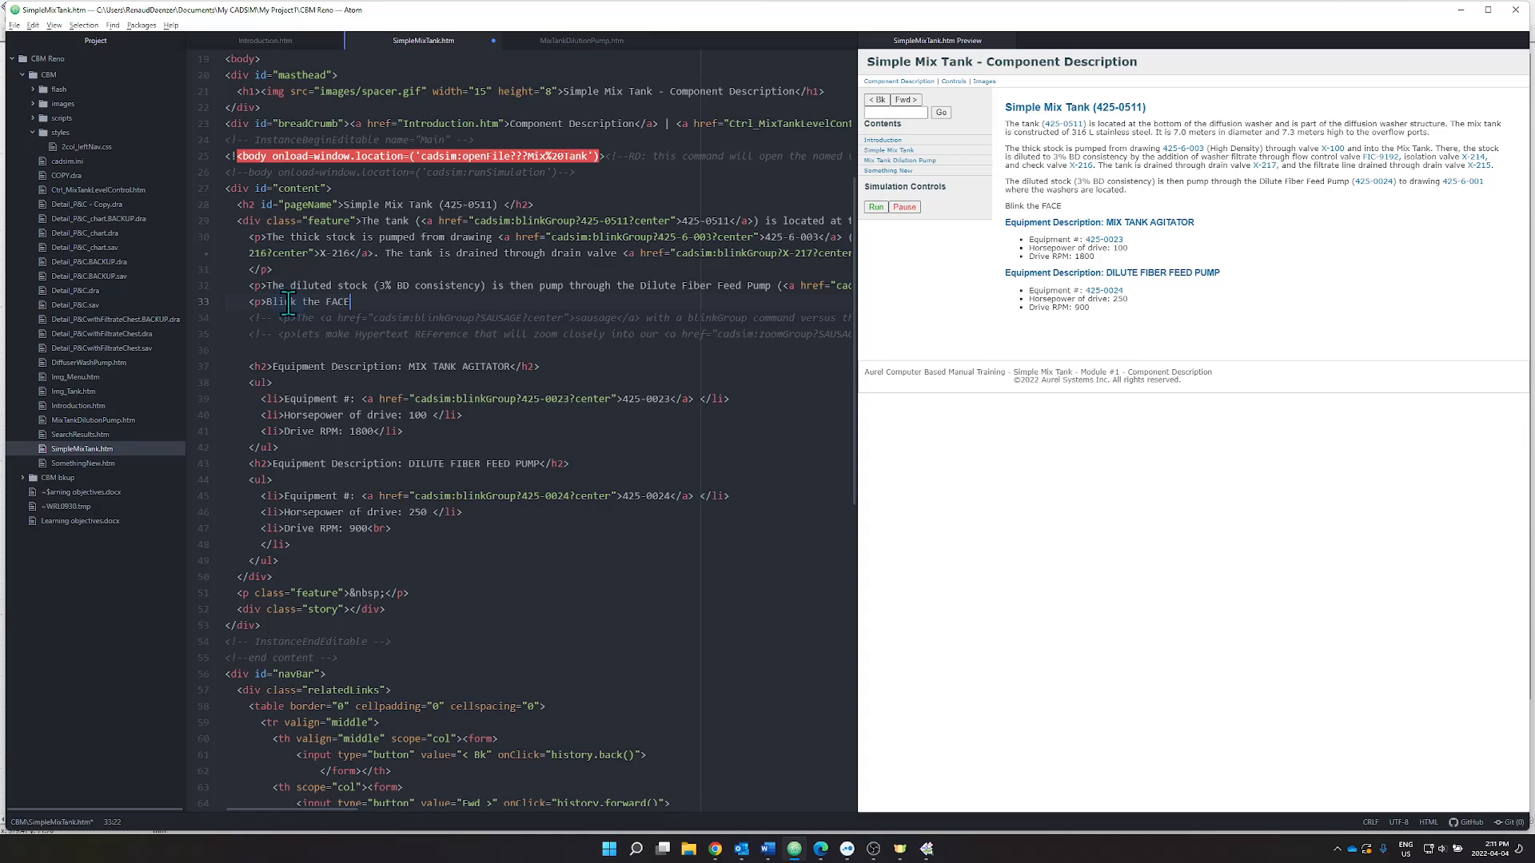
type("<")
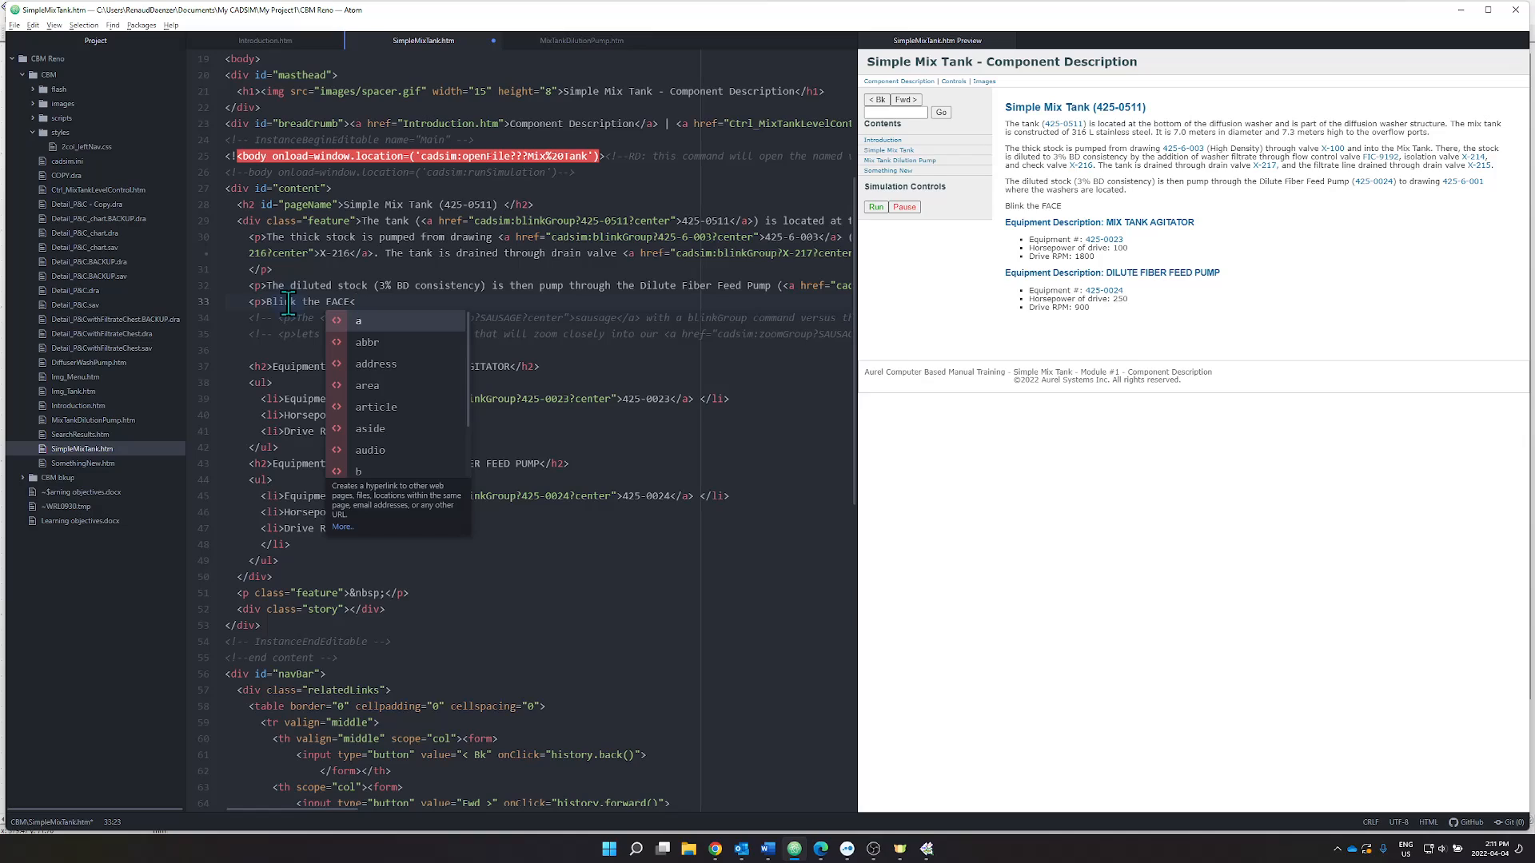
type("p>")
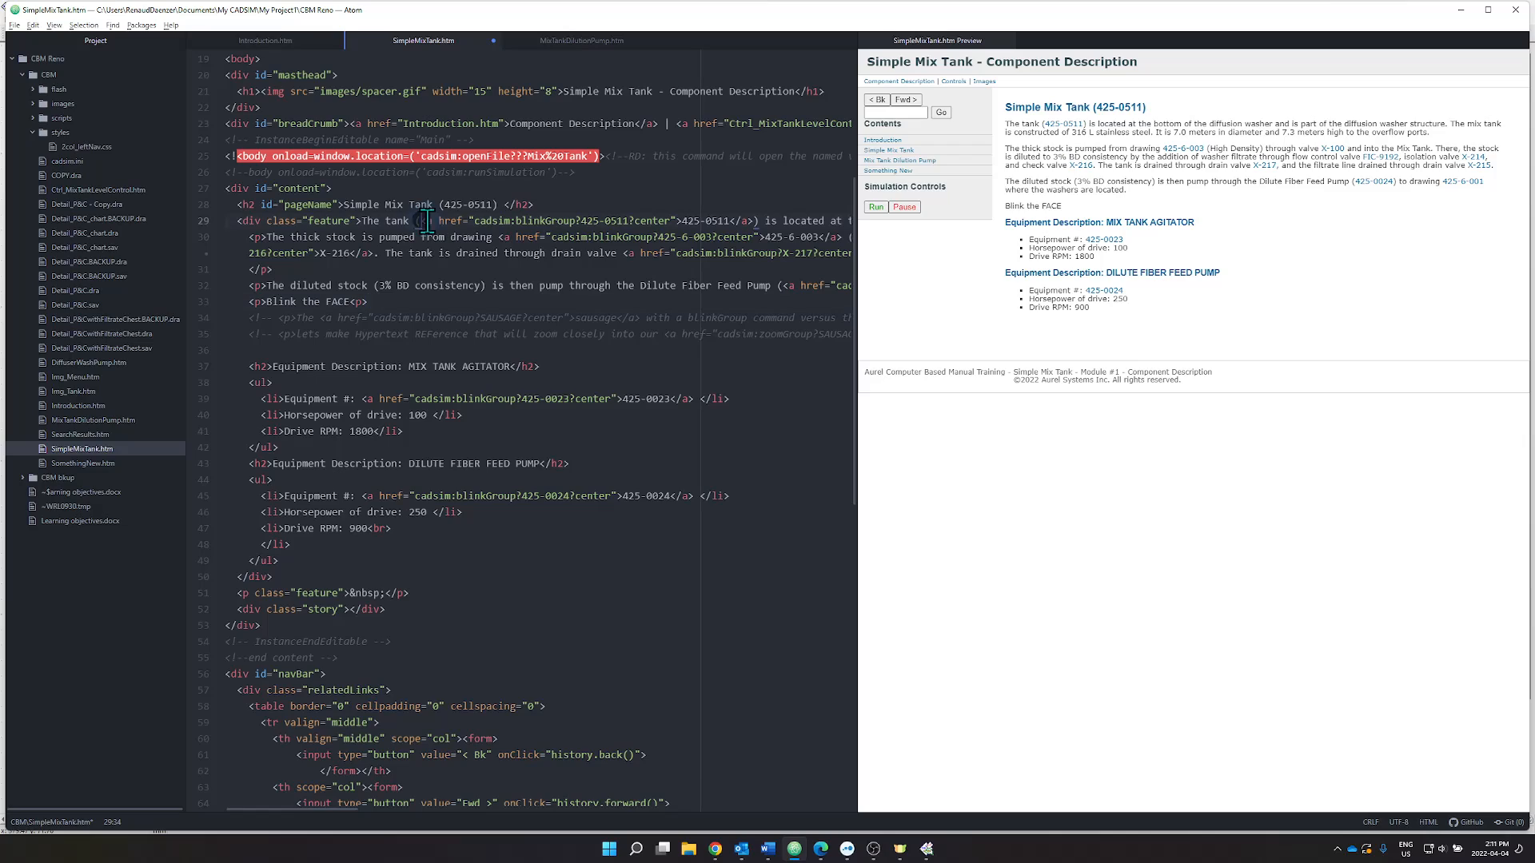
Make FACE a link to cadsim:blinkGroup?FACE?center, reusing the 425-0511 anchor, end the sentence with a period and save the file.
left_click(685, 220, "shift")
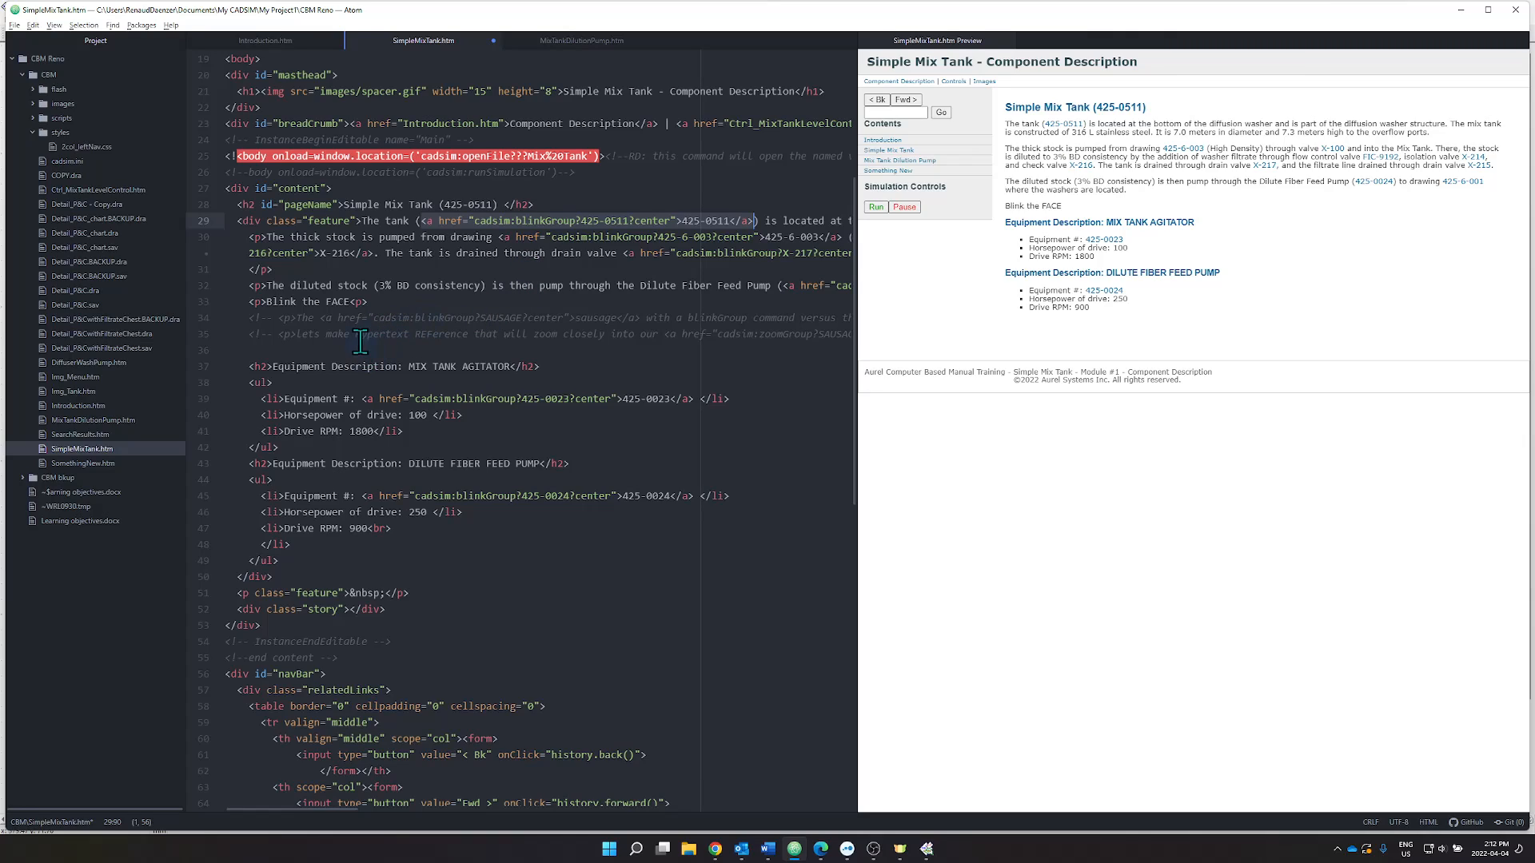
left_click(328, 302)
type("<a href=\"cadsim:blinkGroup?425-0511?center\">425-0511</a>")
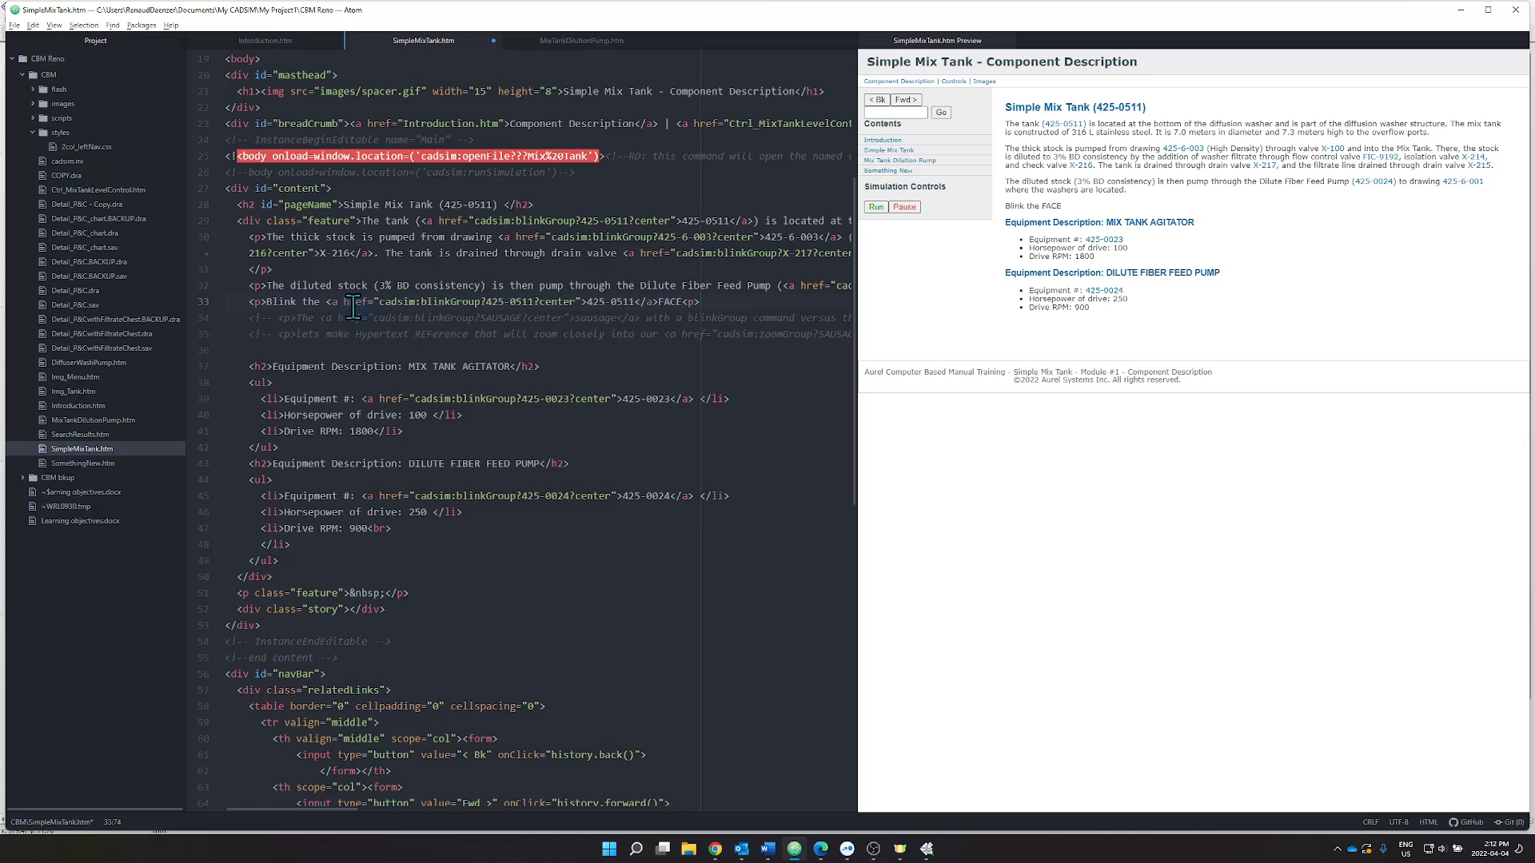
left_click_drag(487, 301, 525, 302)
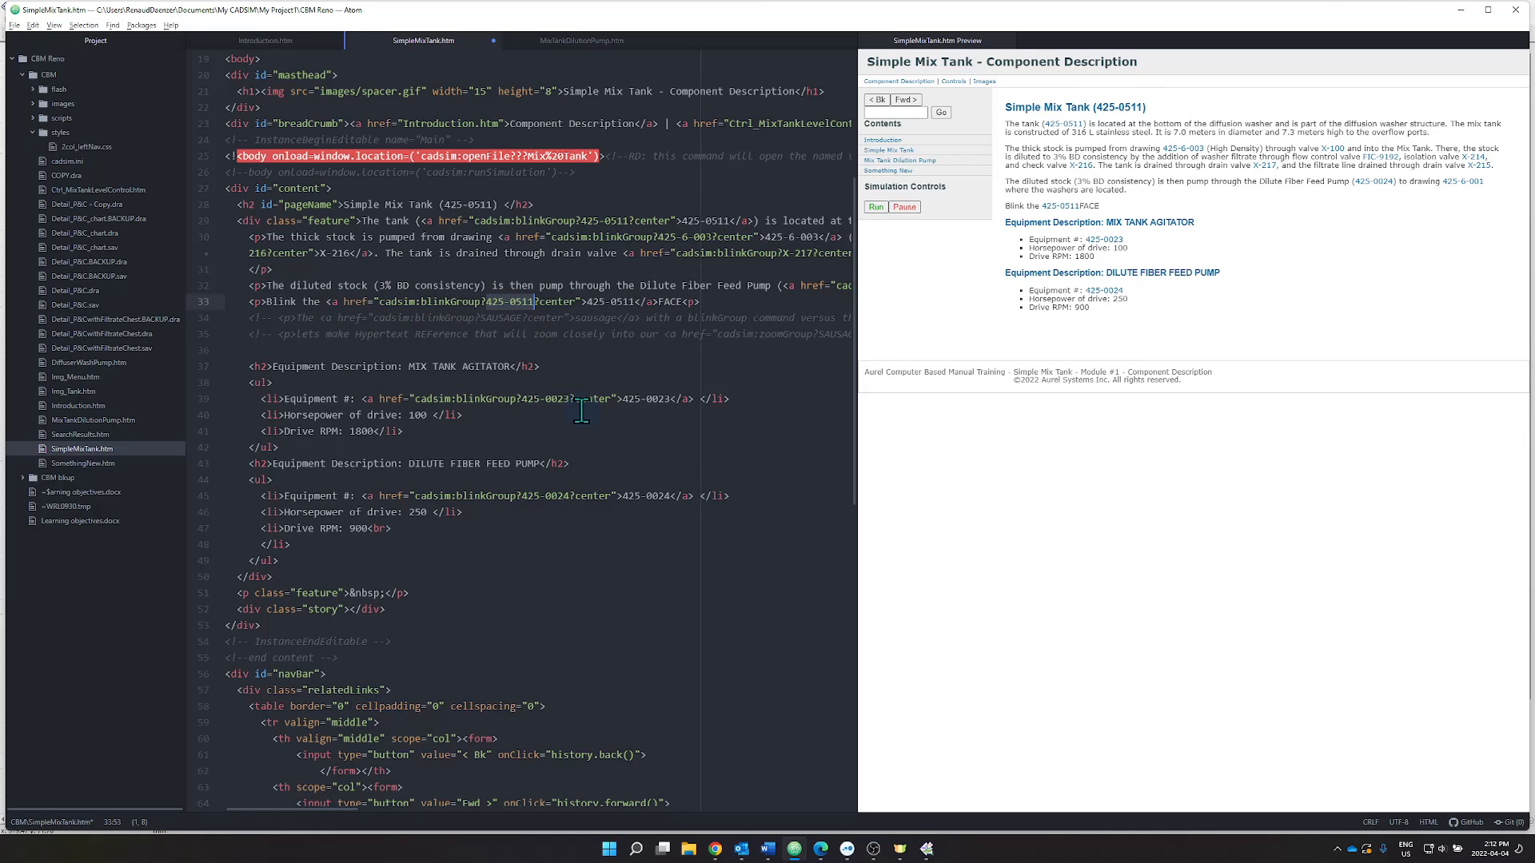
type("FACE")
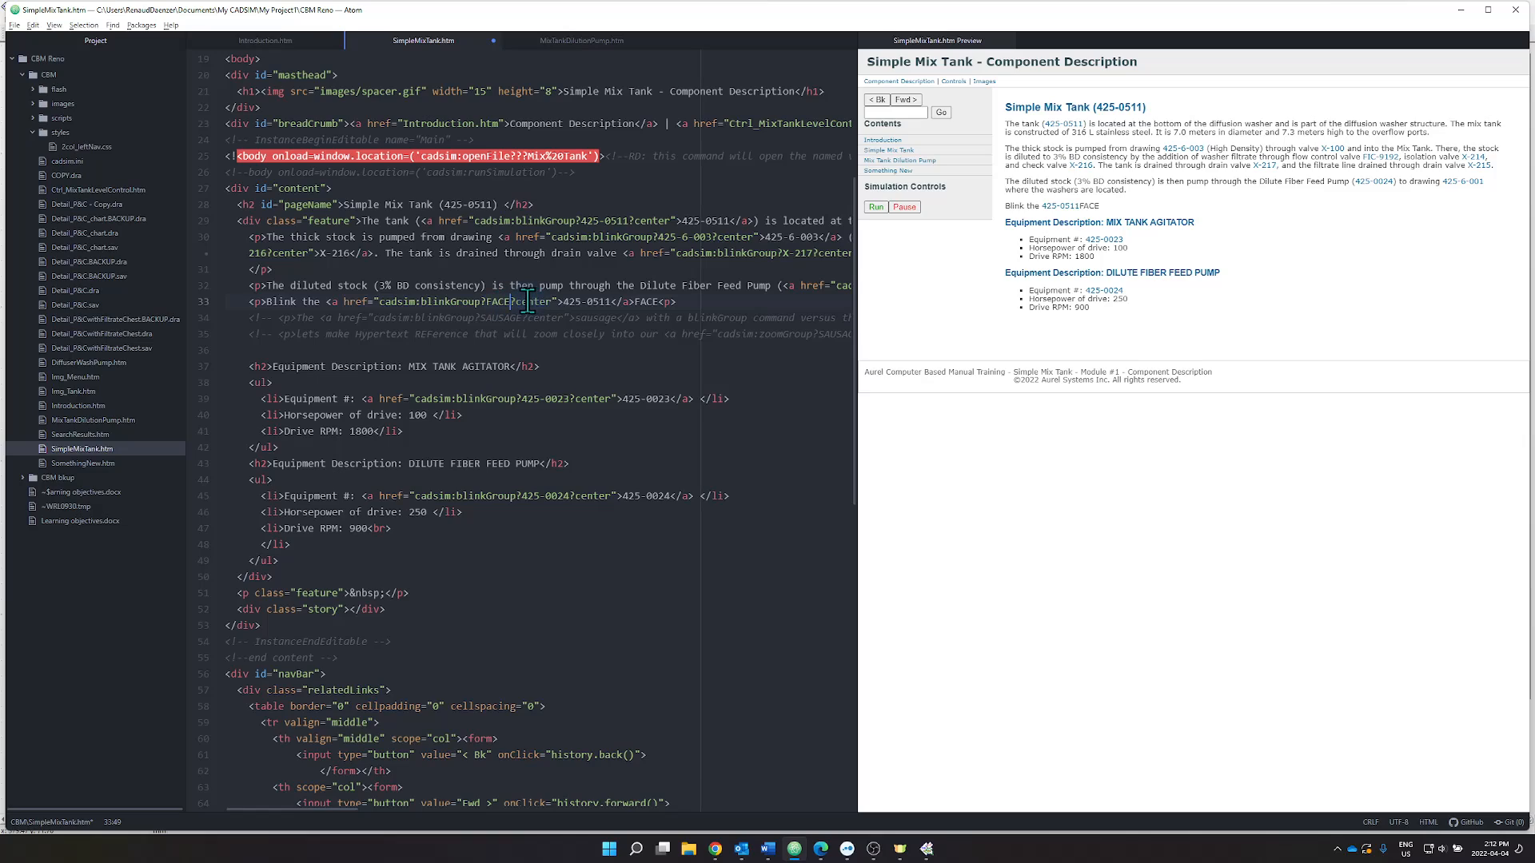
left_click_drag(563, 301, 606, 303)
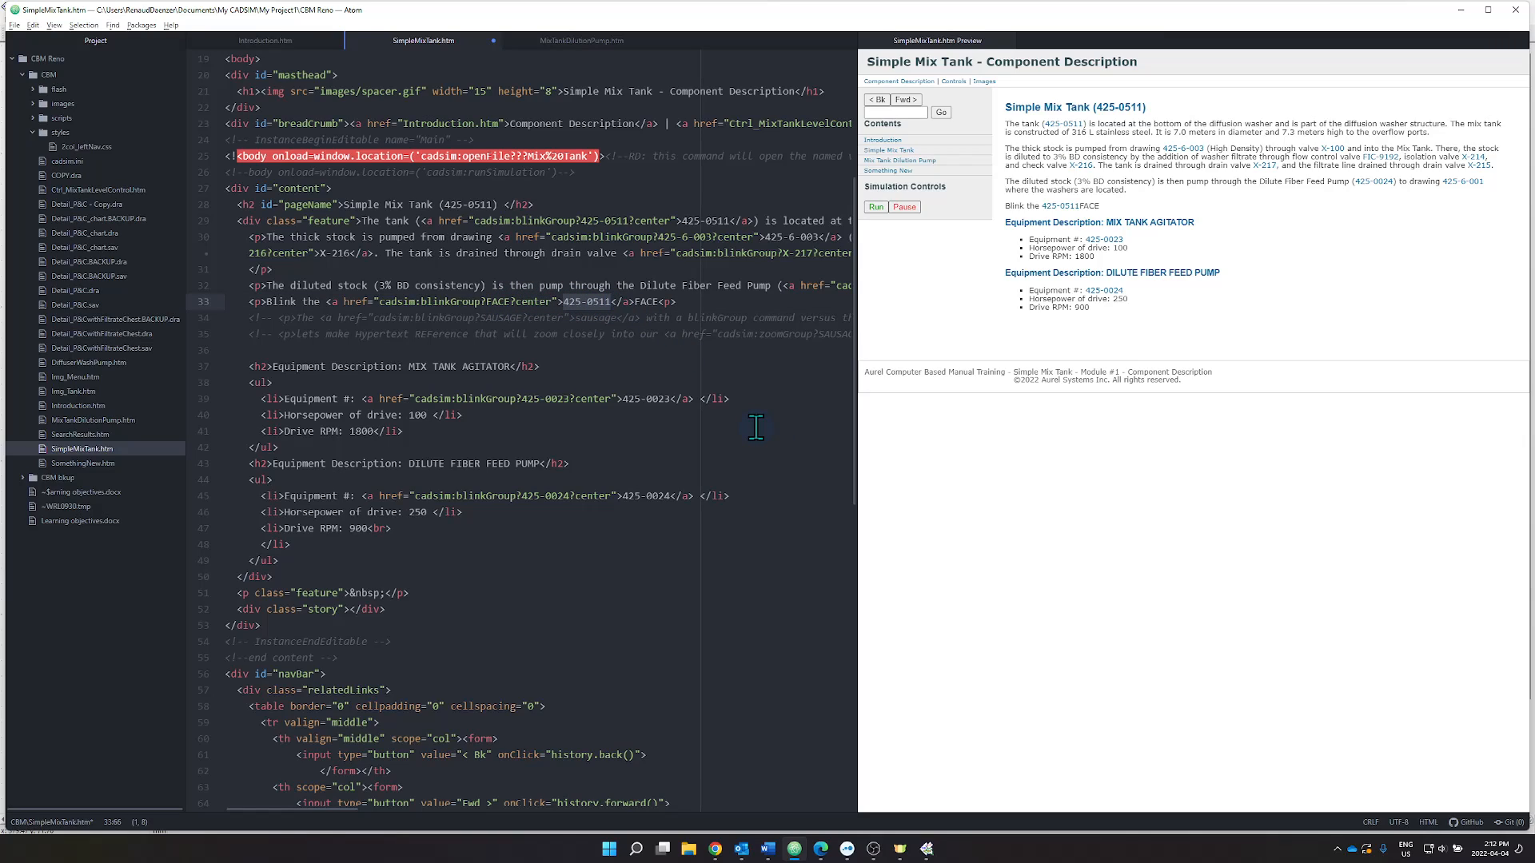
key("BackSpace")
type("FACE</a>.<")
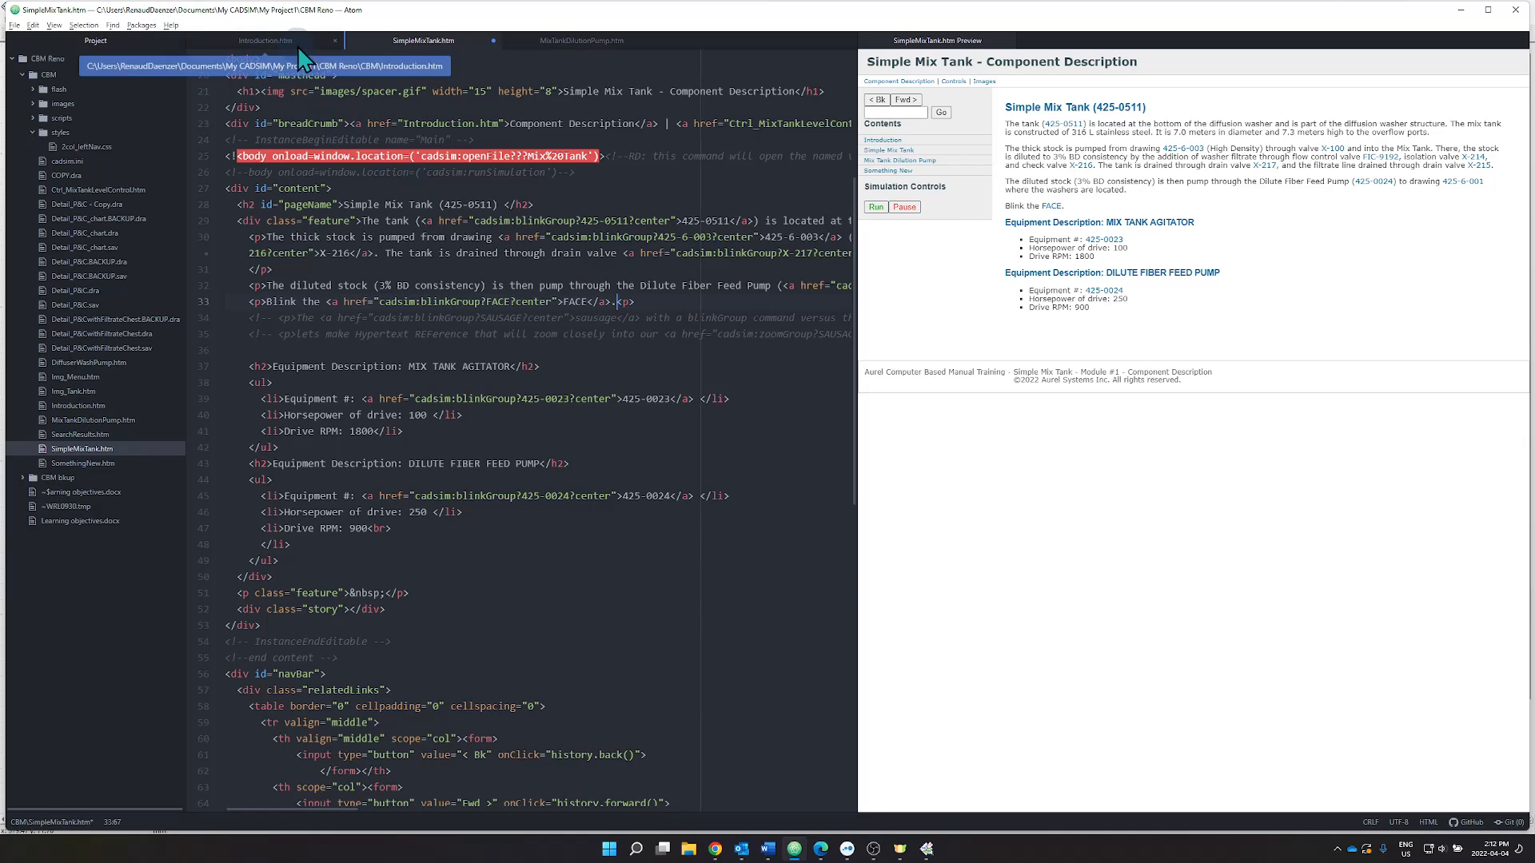
left_click(14, 25)
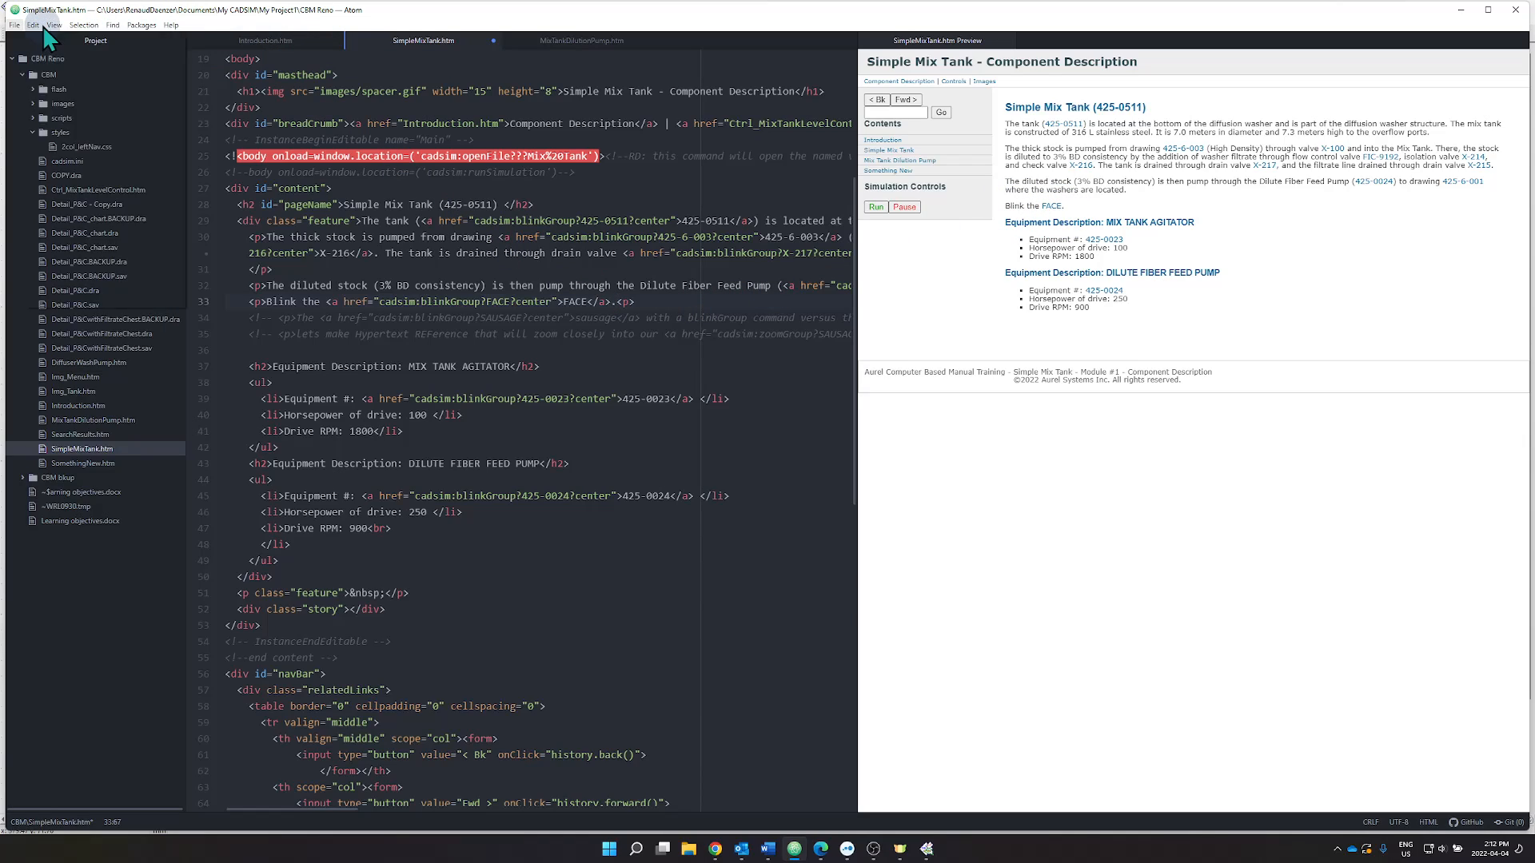
left_click(49, 276)
Switch back to CADSIM Plus, open the simulation and test the FACE link on the manual's Simple Mix Tank page.
left_click(925, 849)
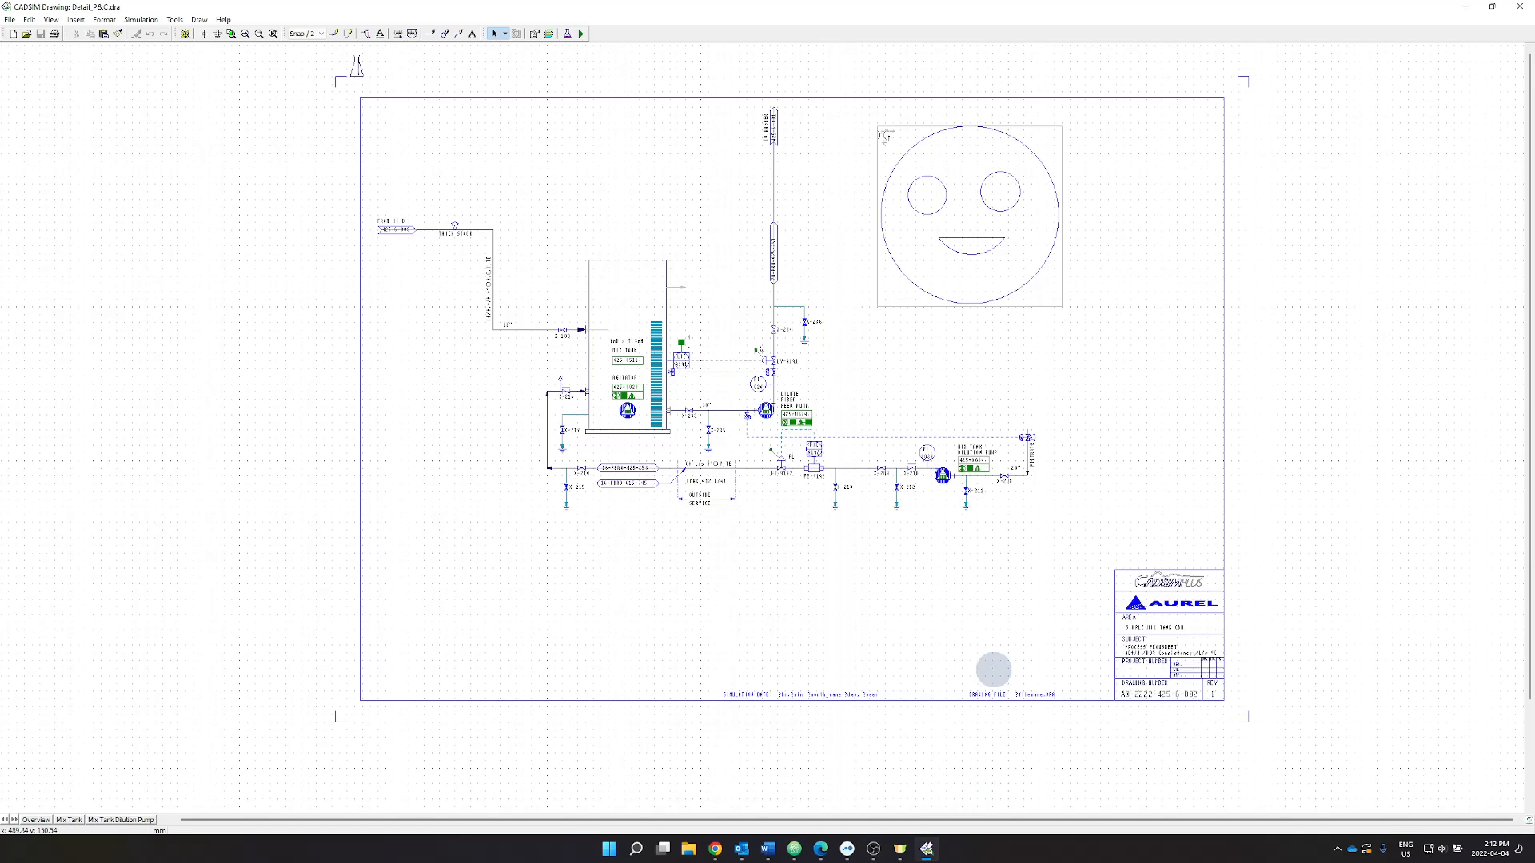
left_click(580, 35)
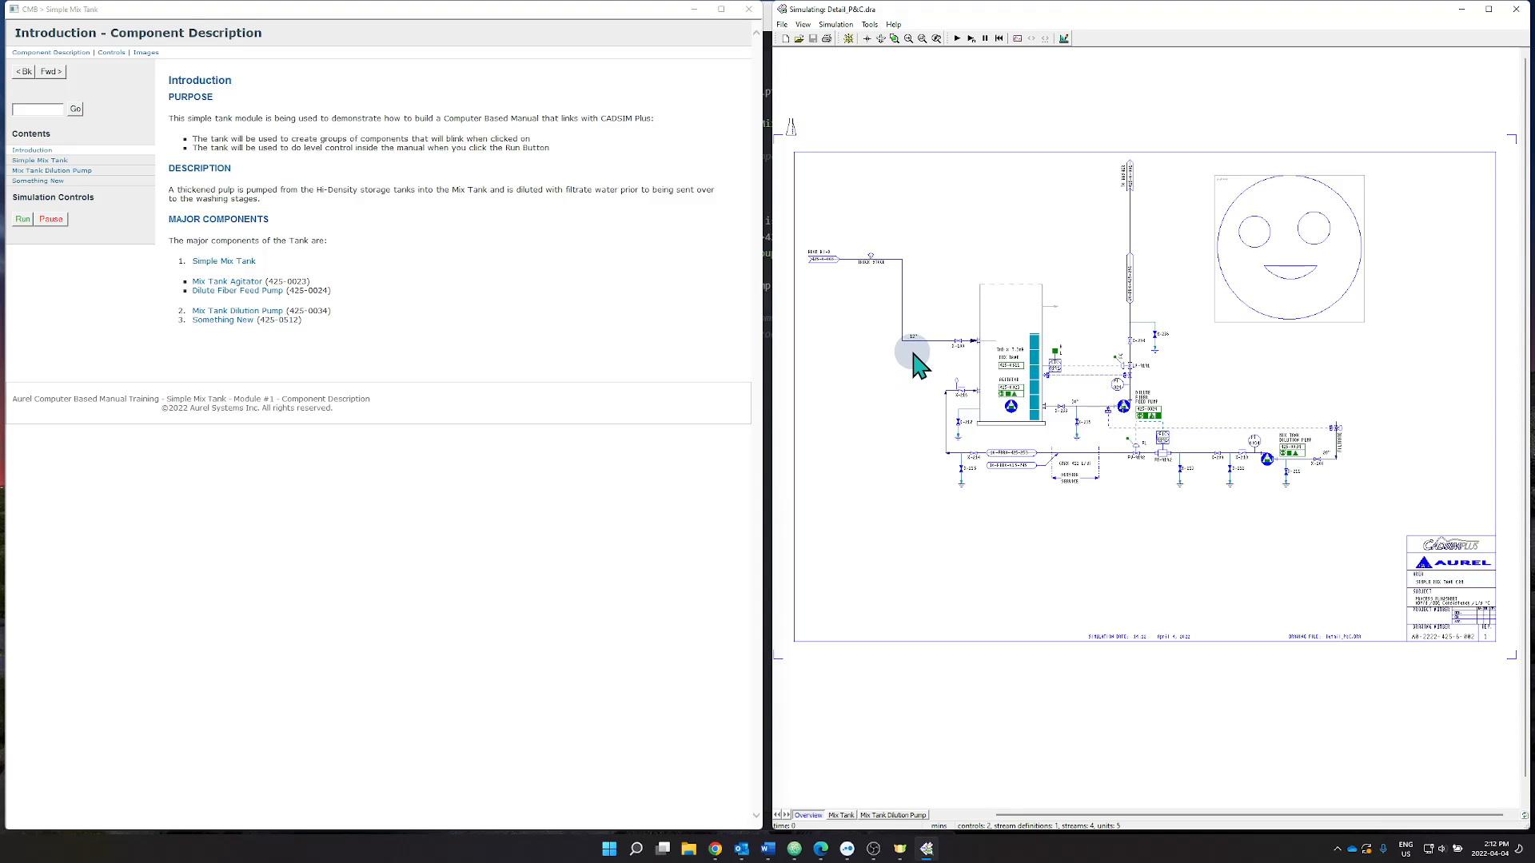
left_click(49, 160)
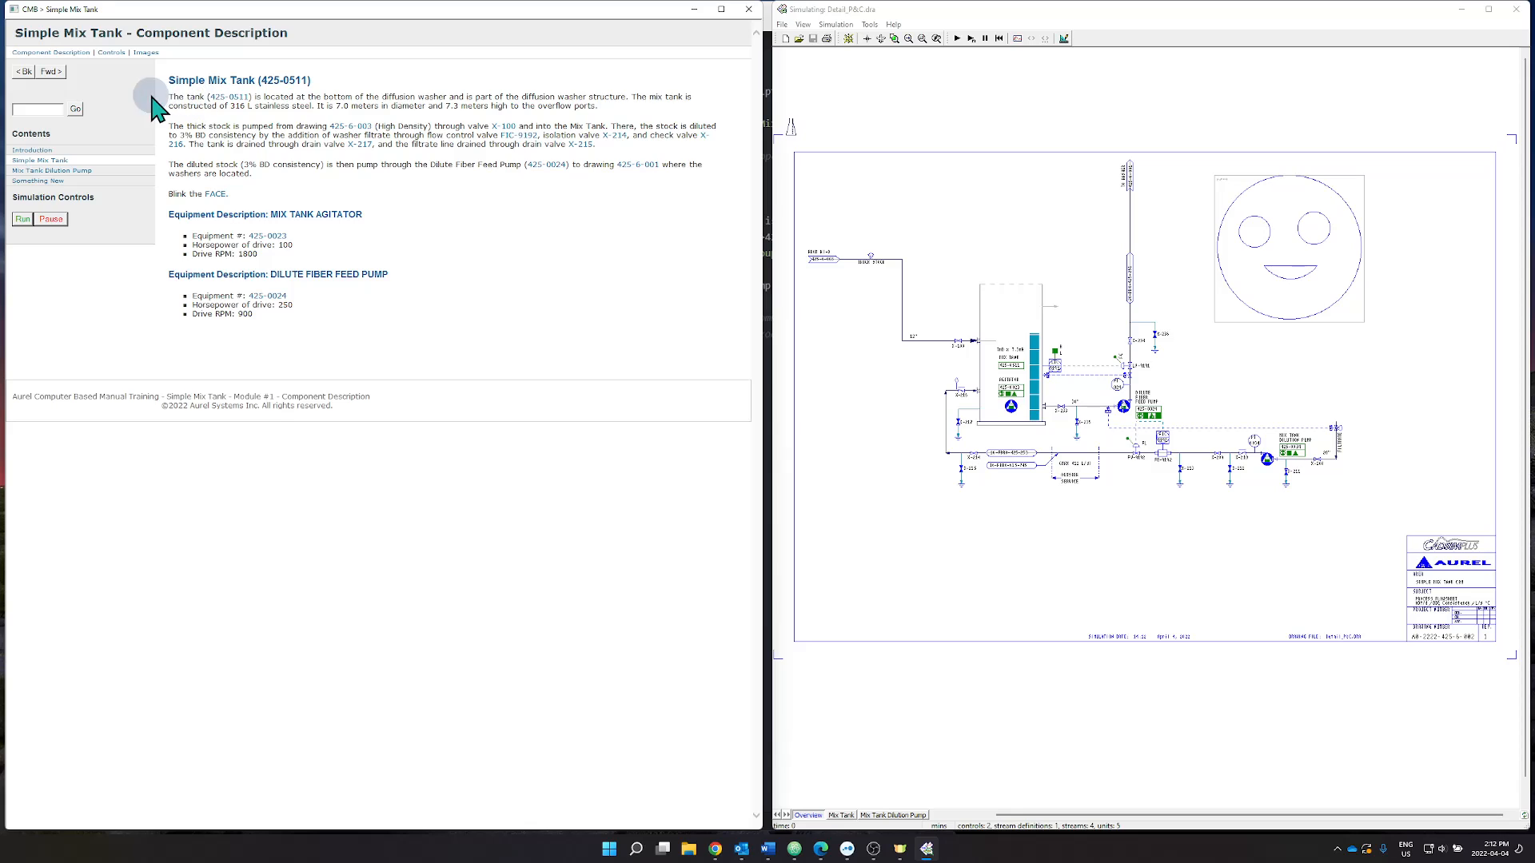
left_click(218, 195)
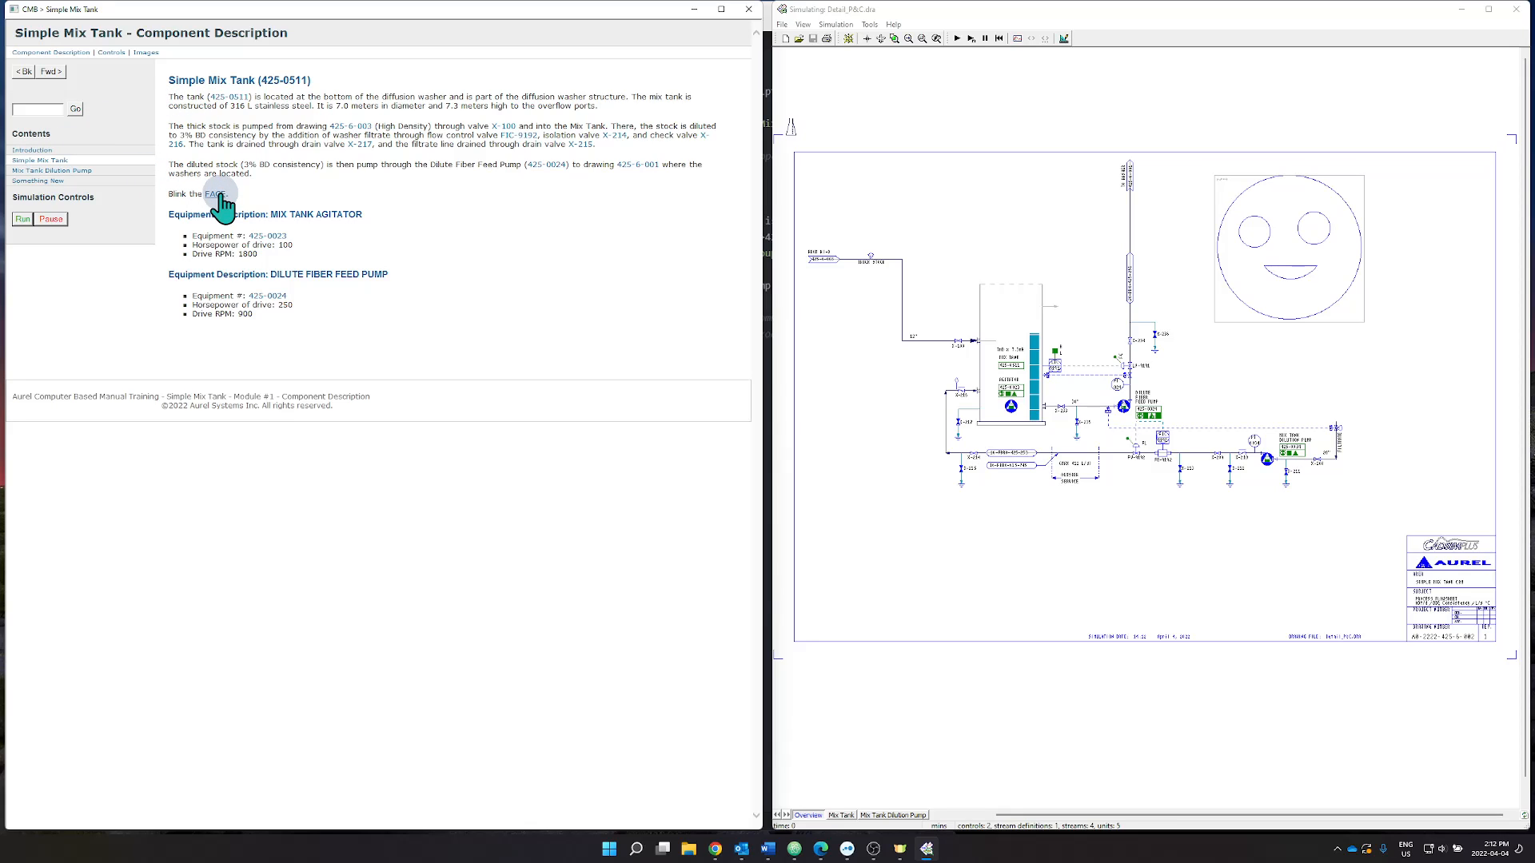
left_click(216, 194)
Move the smiley face out of view in the simulation and follow the FACE link again to test its centering.
scroll(1384, 214, "down", 4)
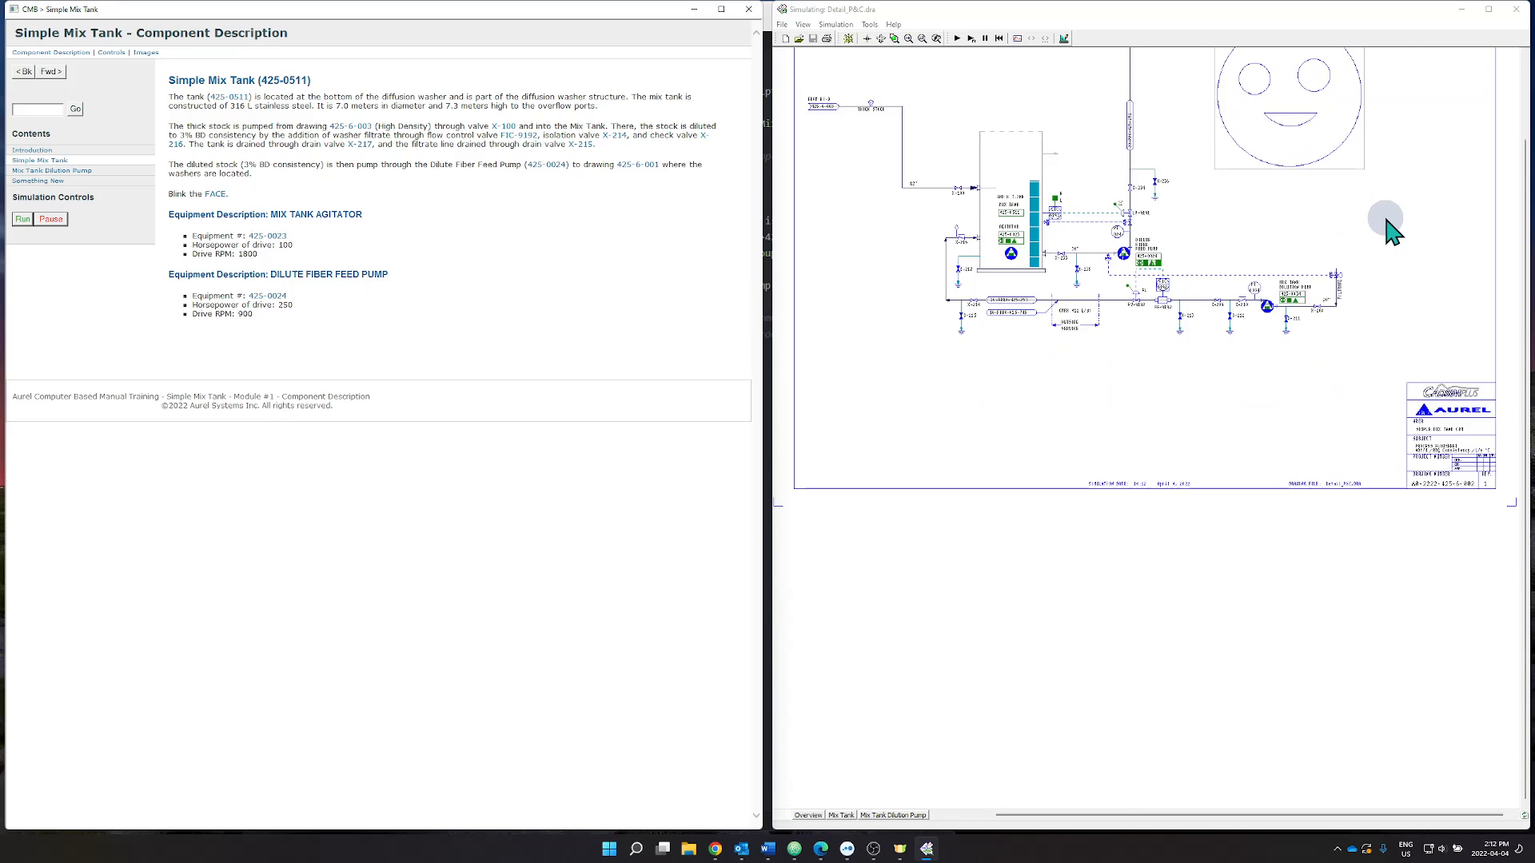
scroll(1302, 199, "down", 1)
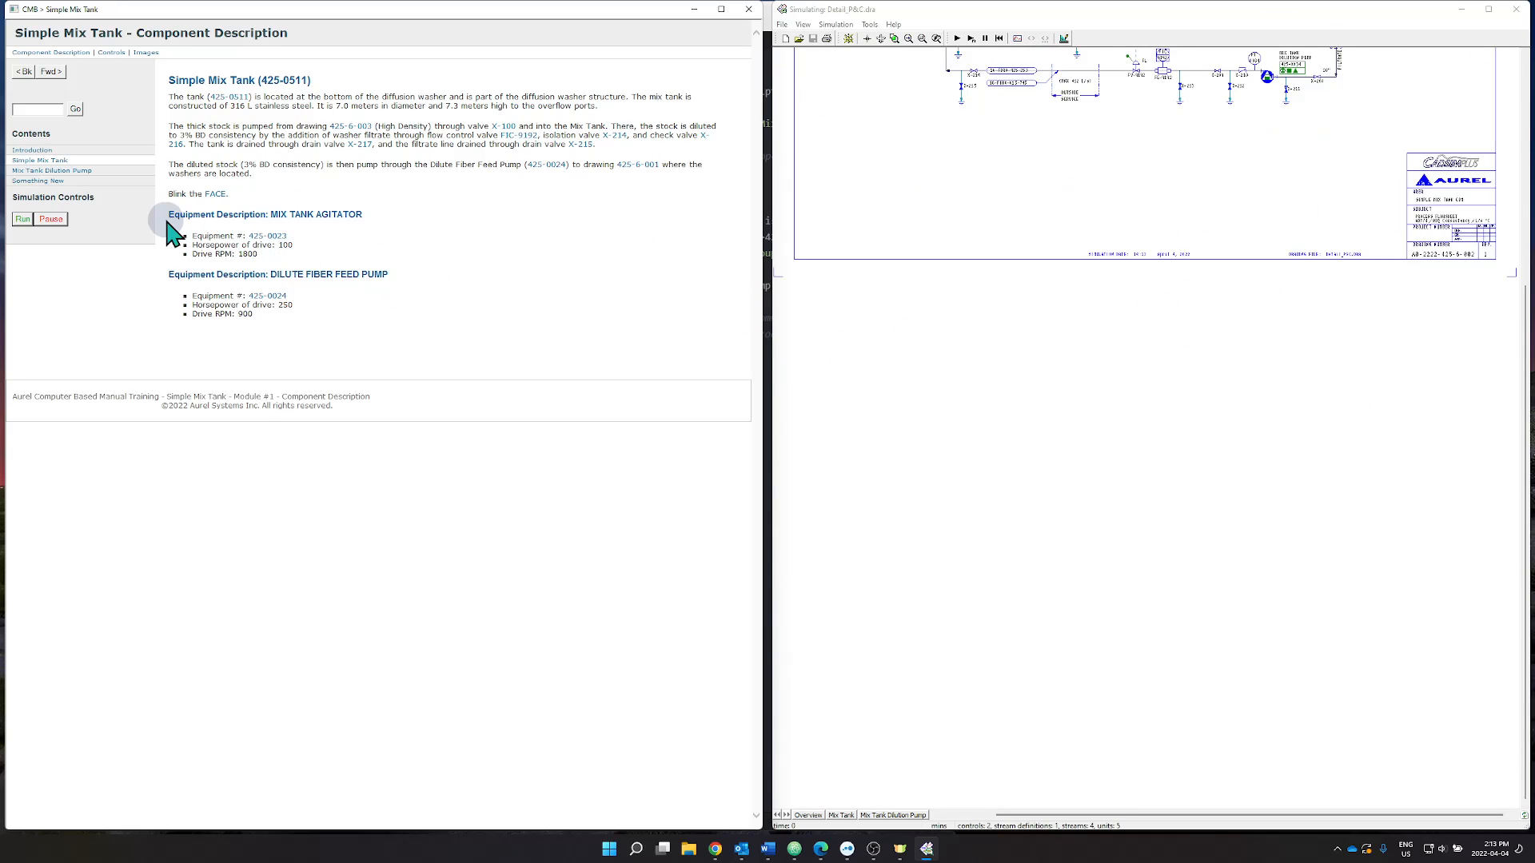
left_click(216, 195)
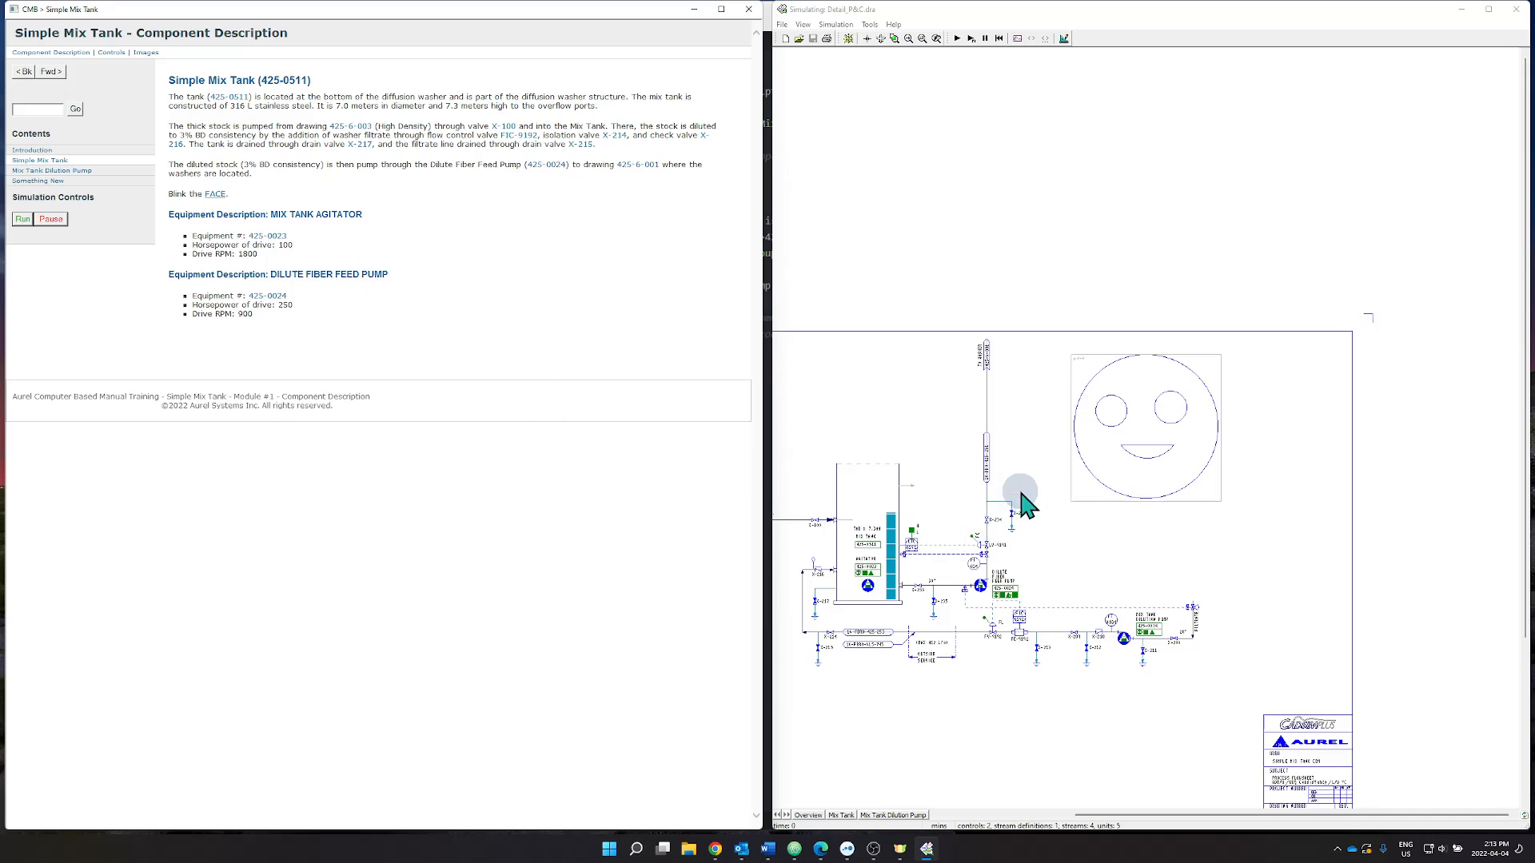
left_click(216, 194)
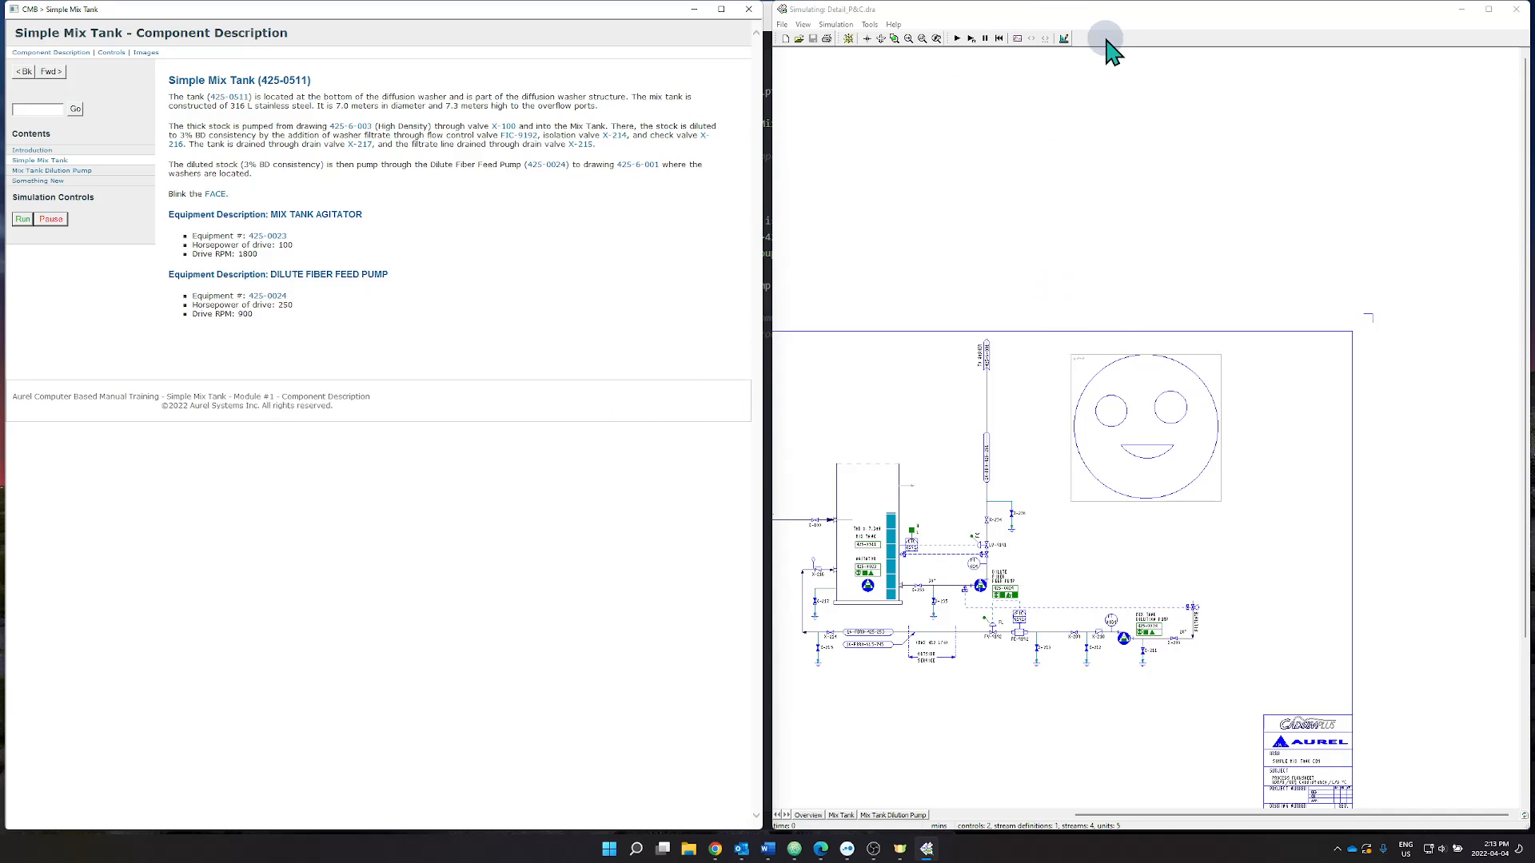
Exit the simulation and return to the Detail_P&C.dra drawing for a closer look at the piping around the mix tank.
left_click(1064, 38)
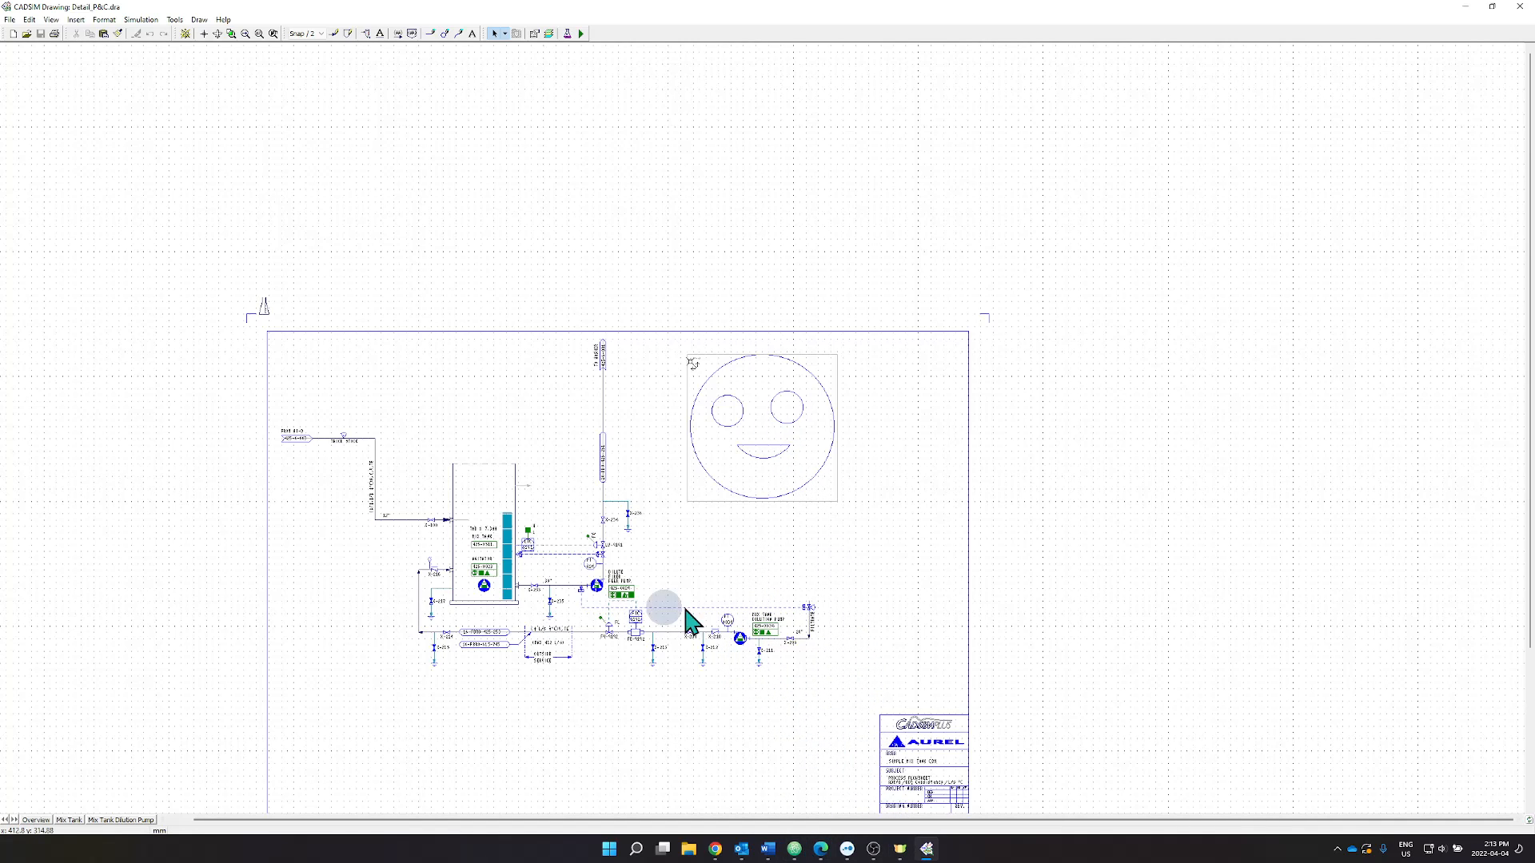
scroll(598, 500, "up", 1)
scroll(598, 503, "up", 2)
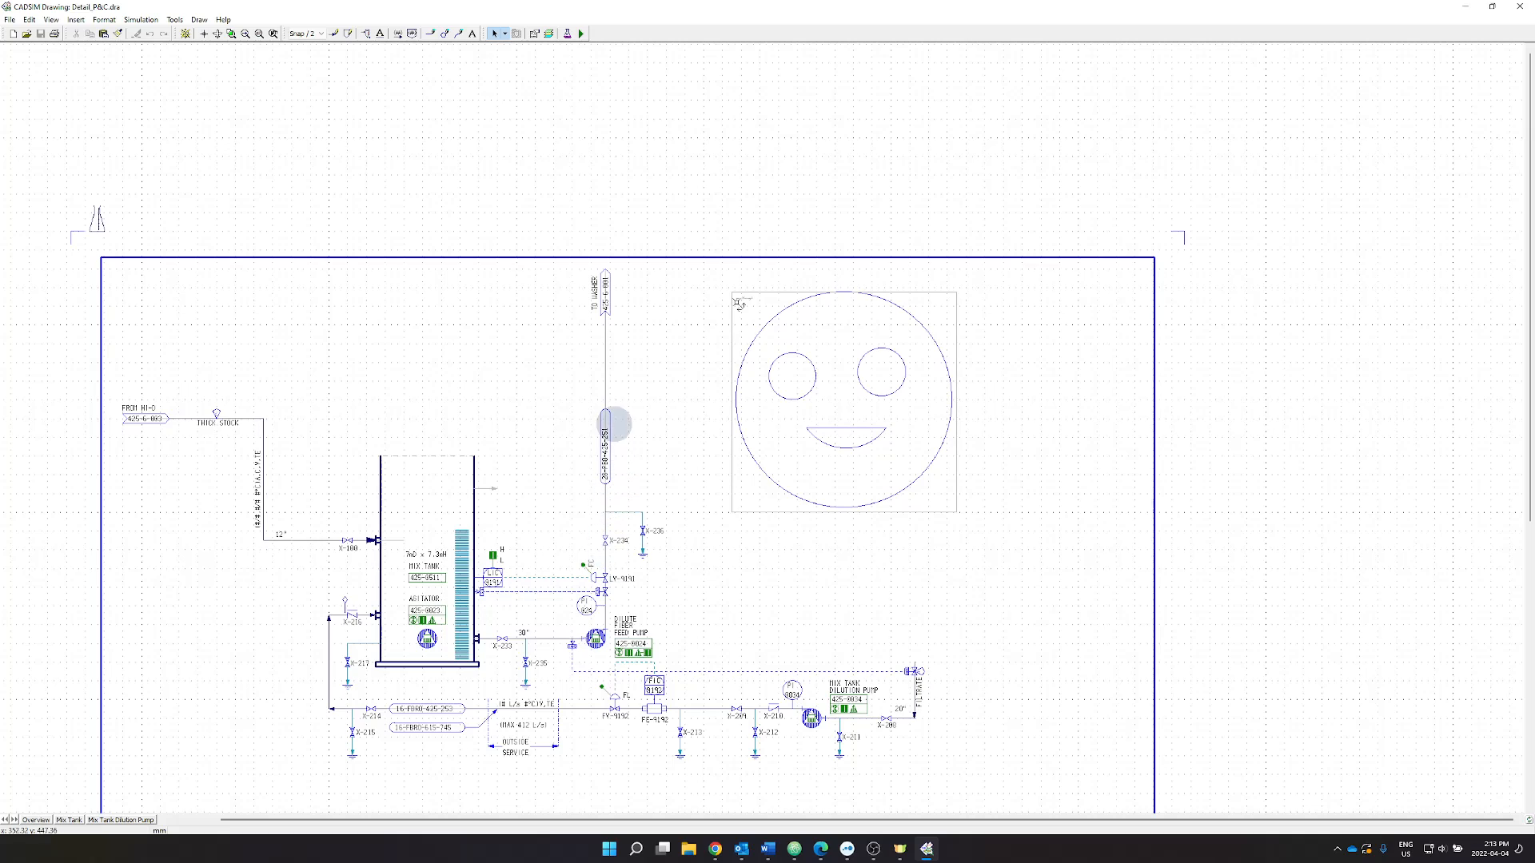
Switch to Atom, uncomment the sausage paragraph comparing blinkGroup with highlightGroup in SimpleMixTank.htm and save the file.
left_click(794, 849)
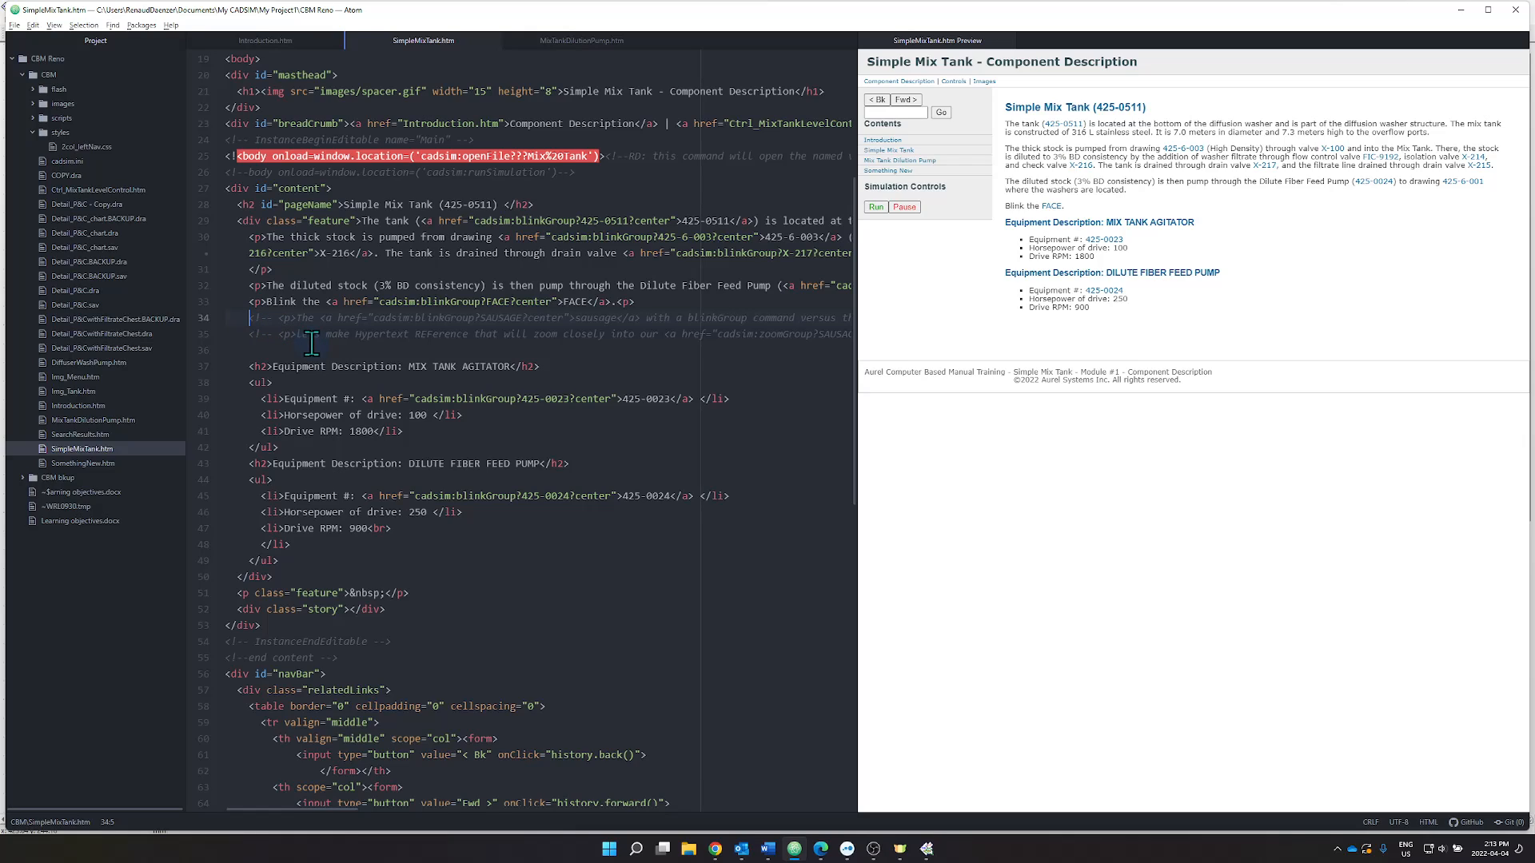
key("ctrl+slash")
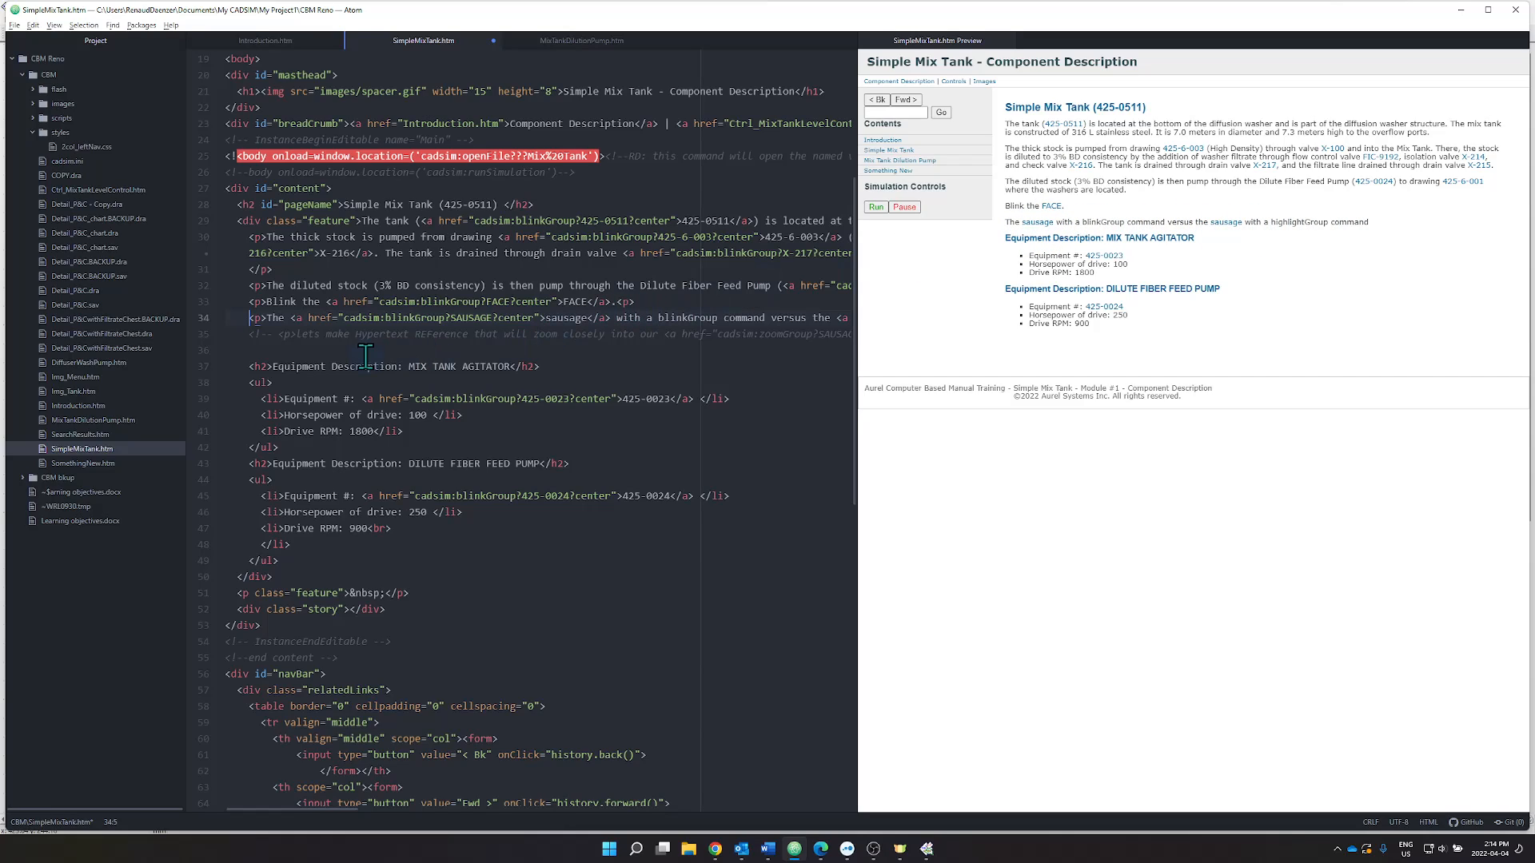
left_click_drag(348, 316, 449, 317)
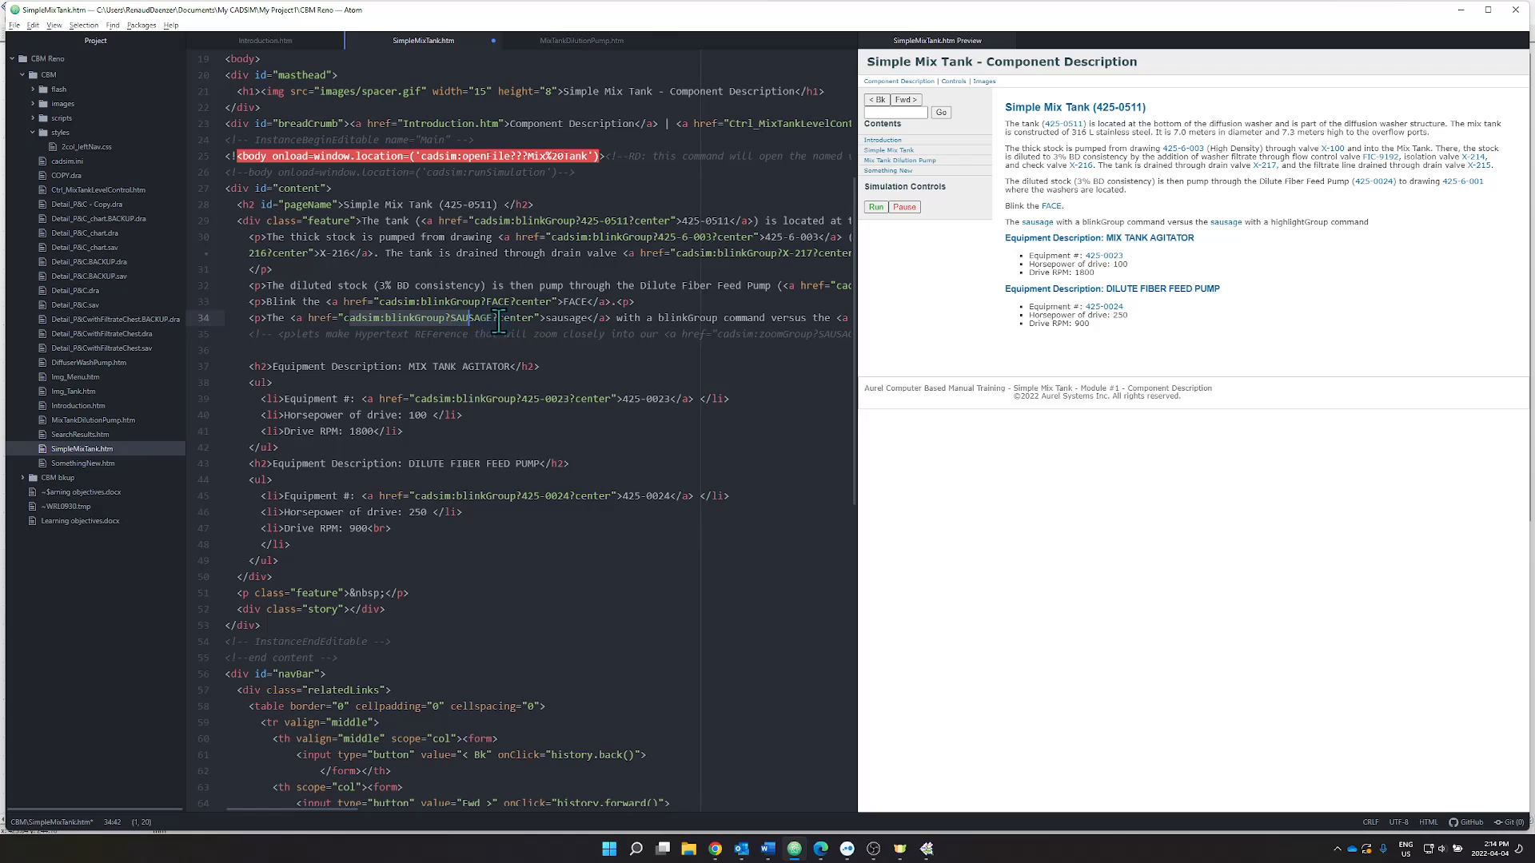
left_click(397, 318)
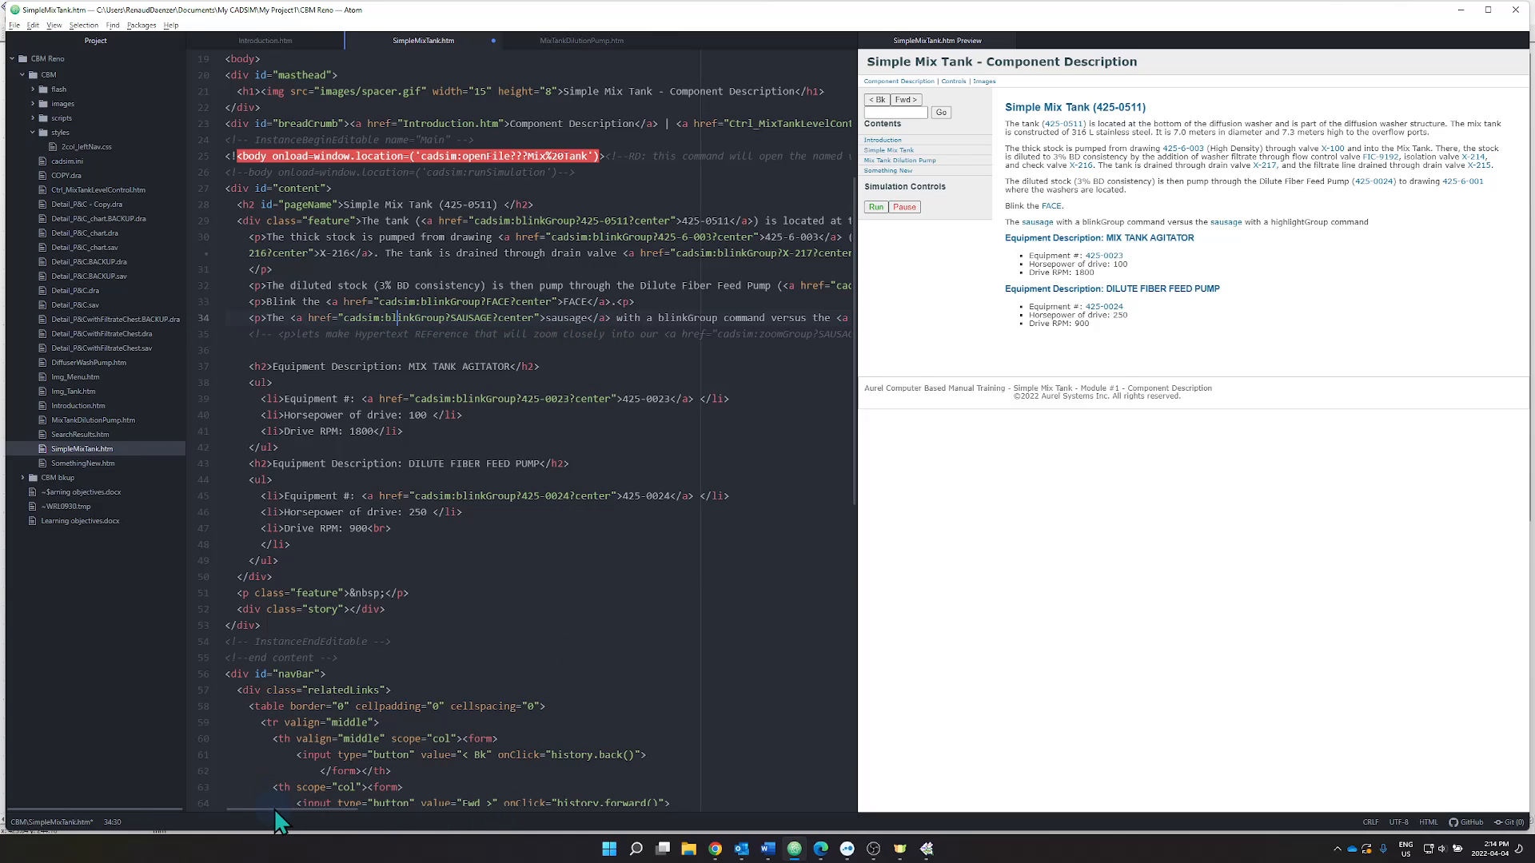
left_click_drag(275, 808, 343, 812)
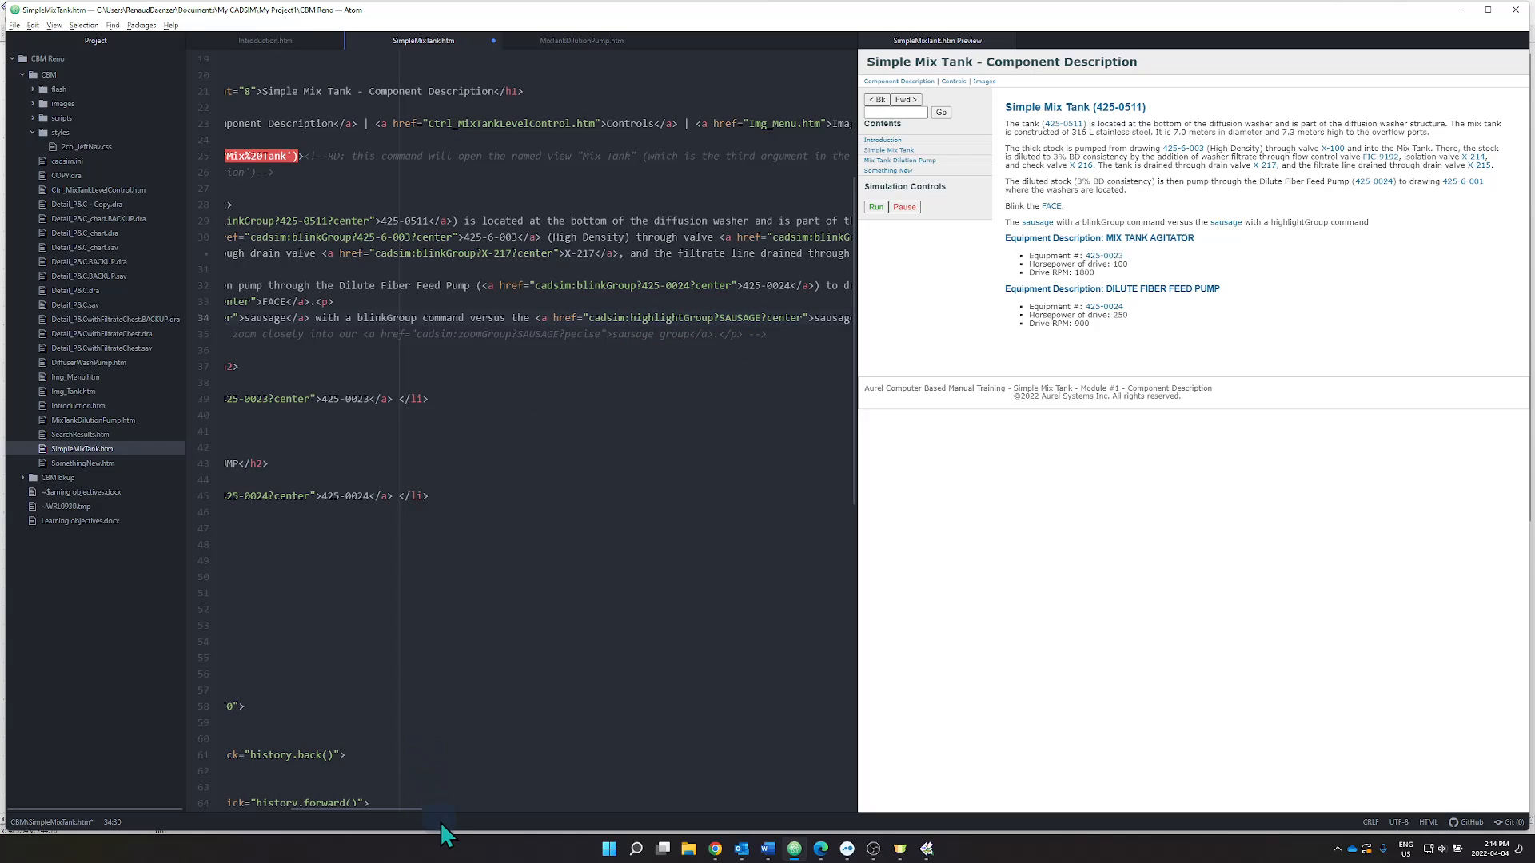
left_click_drag(410, 805, 429, 806)
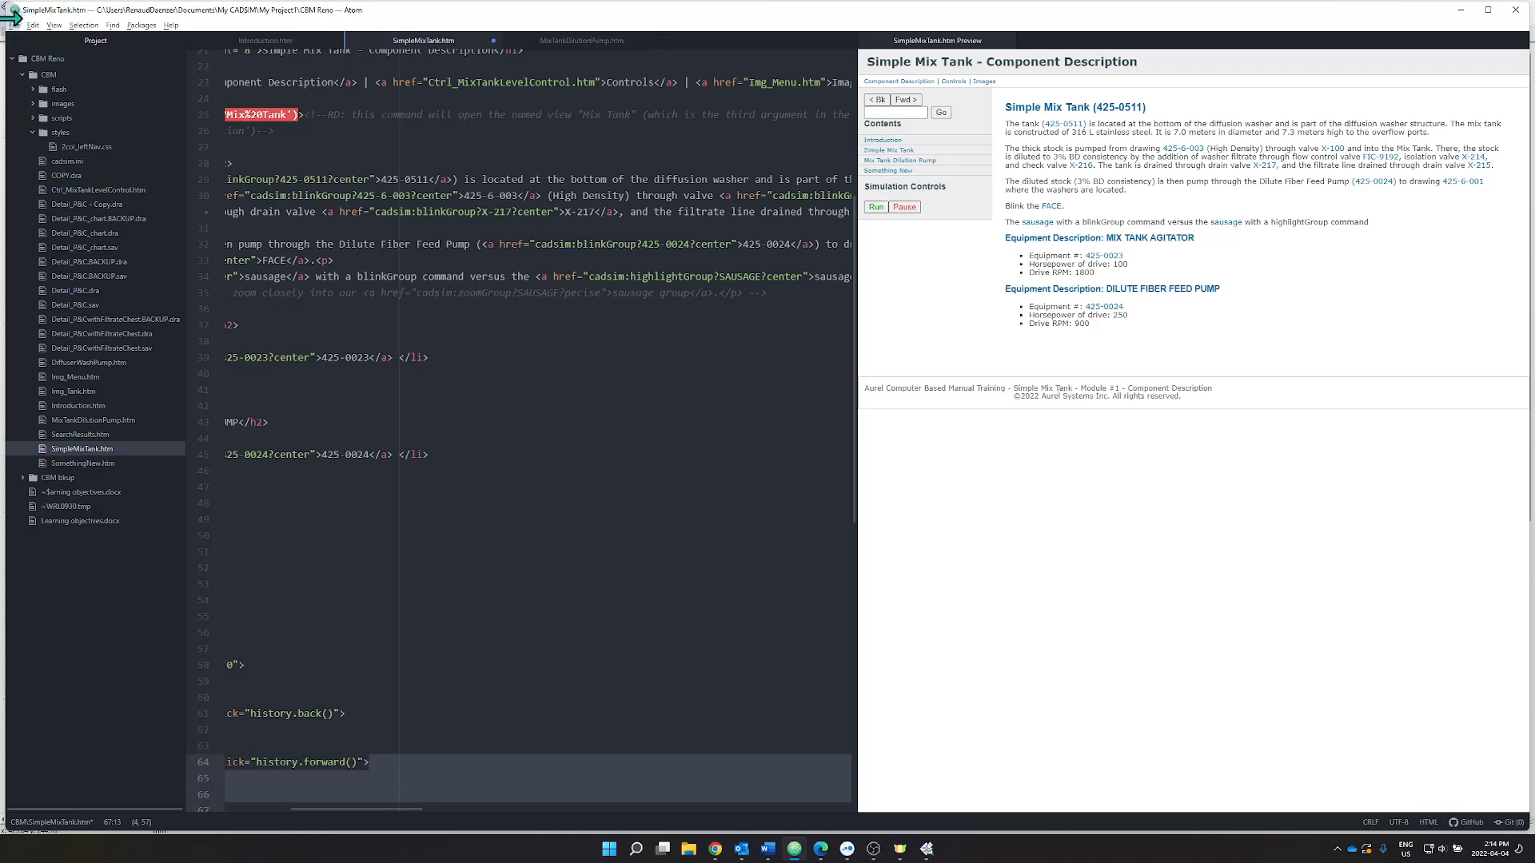
left_click(13, 28)
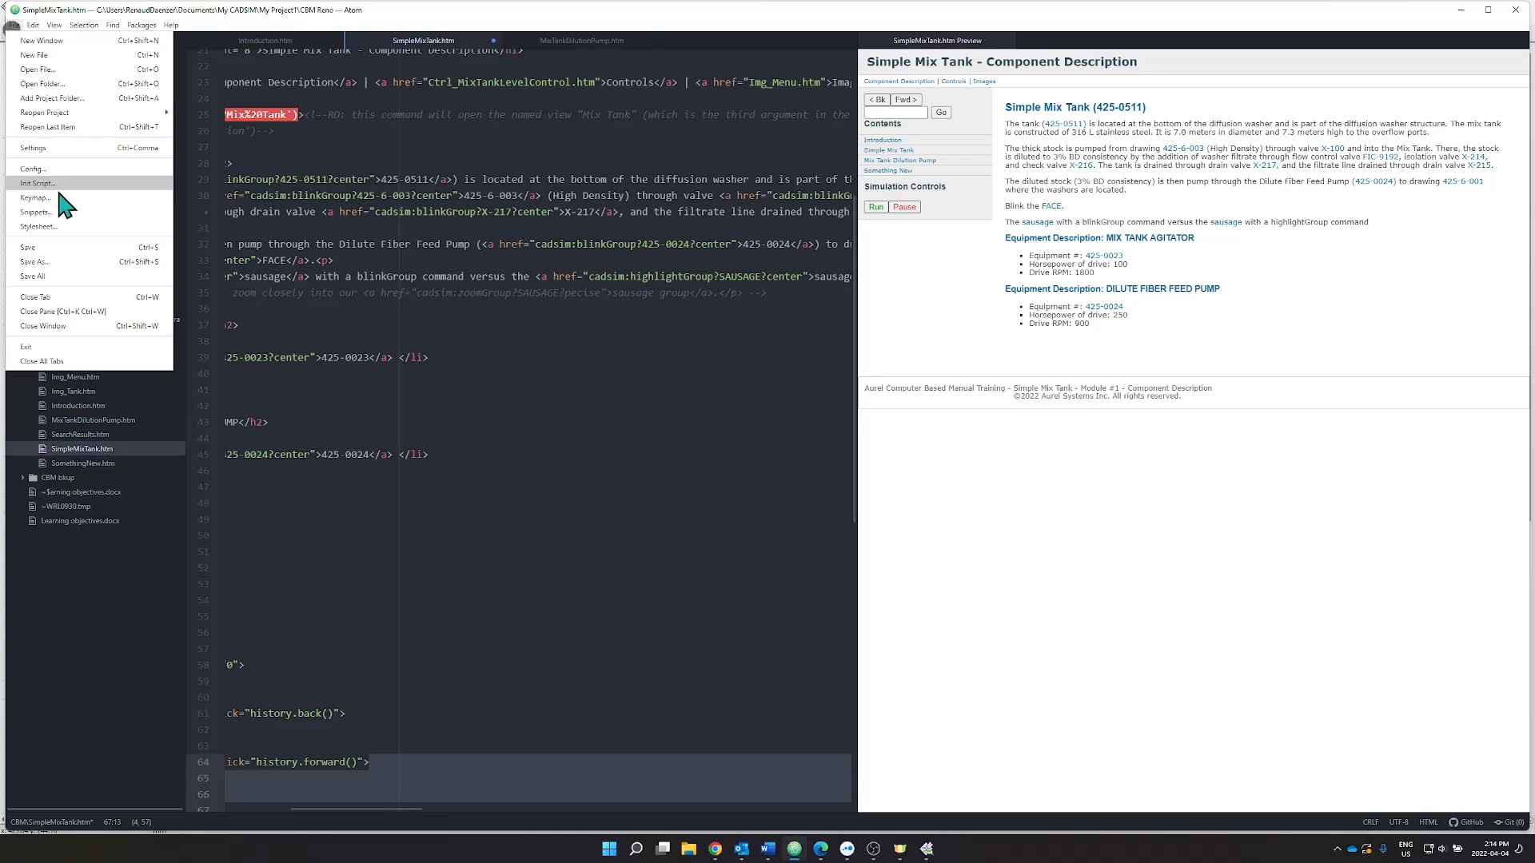
left_click(69, 269)
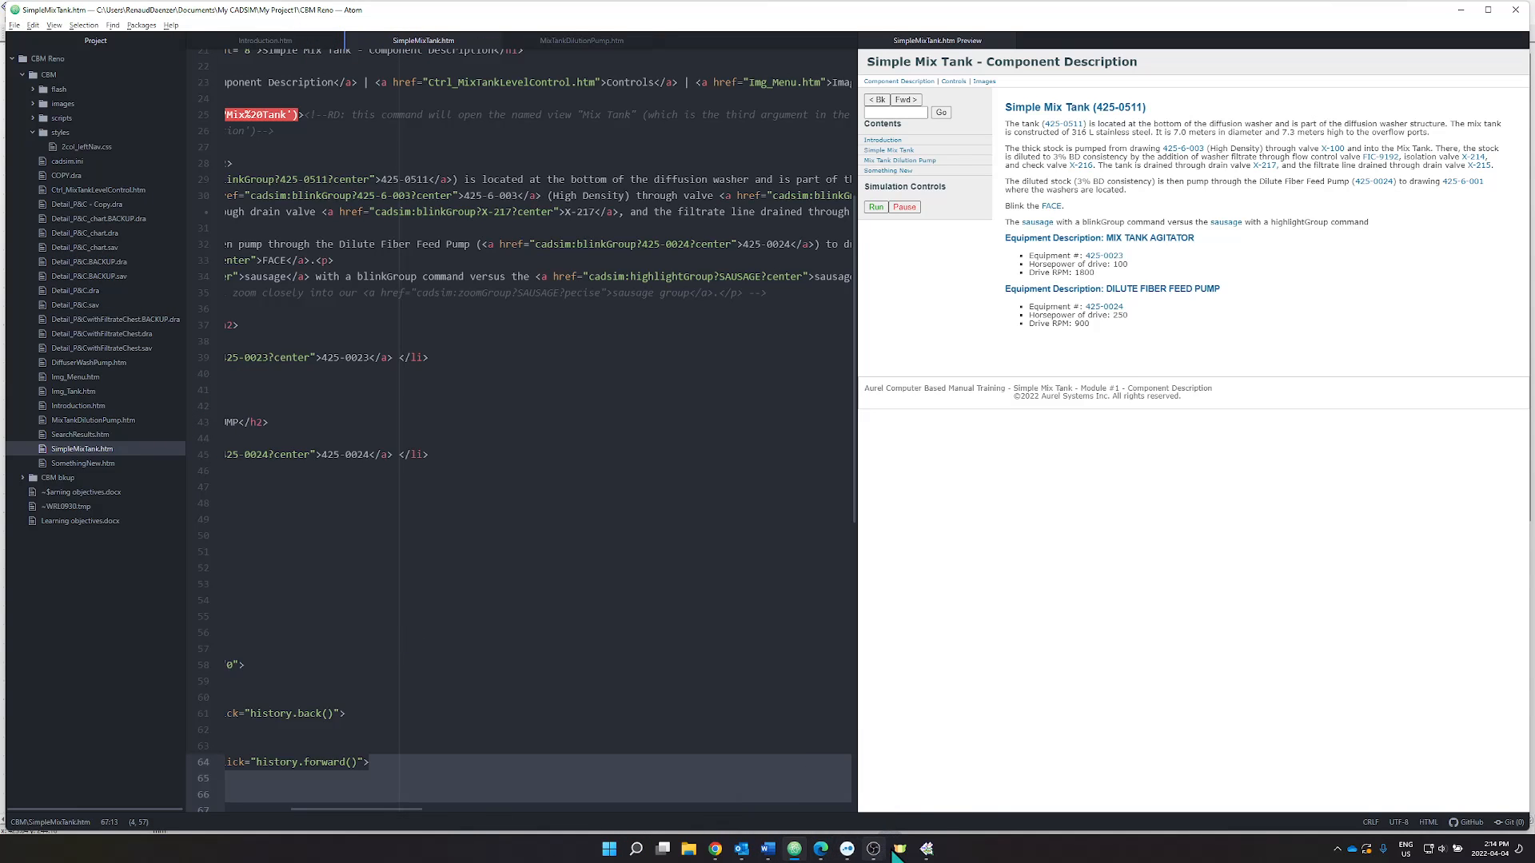
Switch back to CADSIM Plus, open the simulation and test the blinkGroup and highlightGroup sausage links on the manual's Simple Mix Tank page.
left_click(926, 849)
left_click(581, 33)
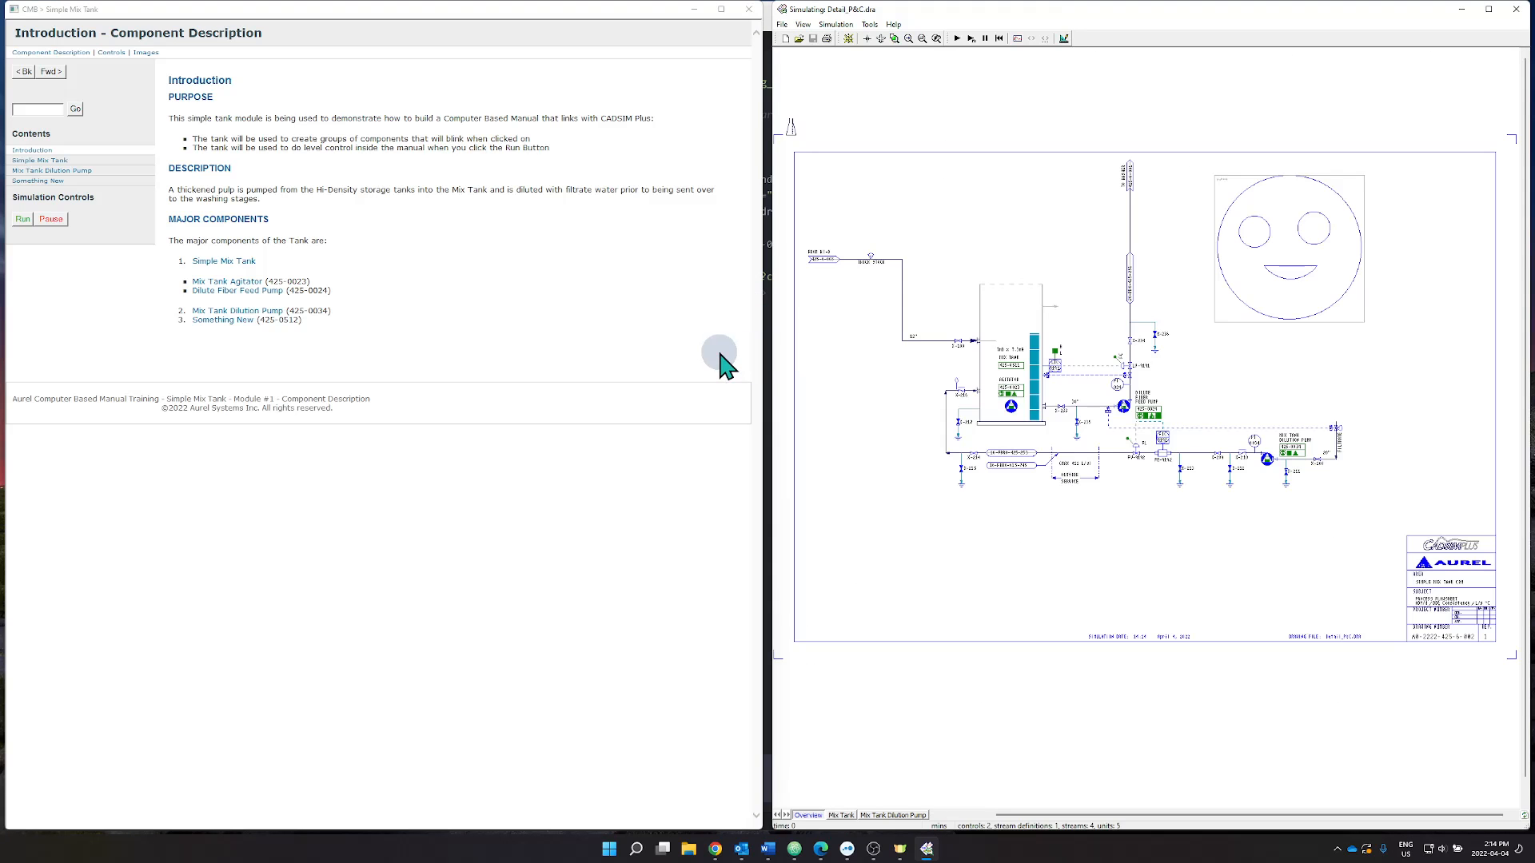
left_click(36, 160)
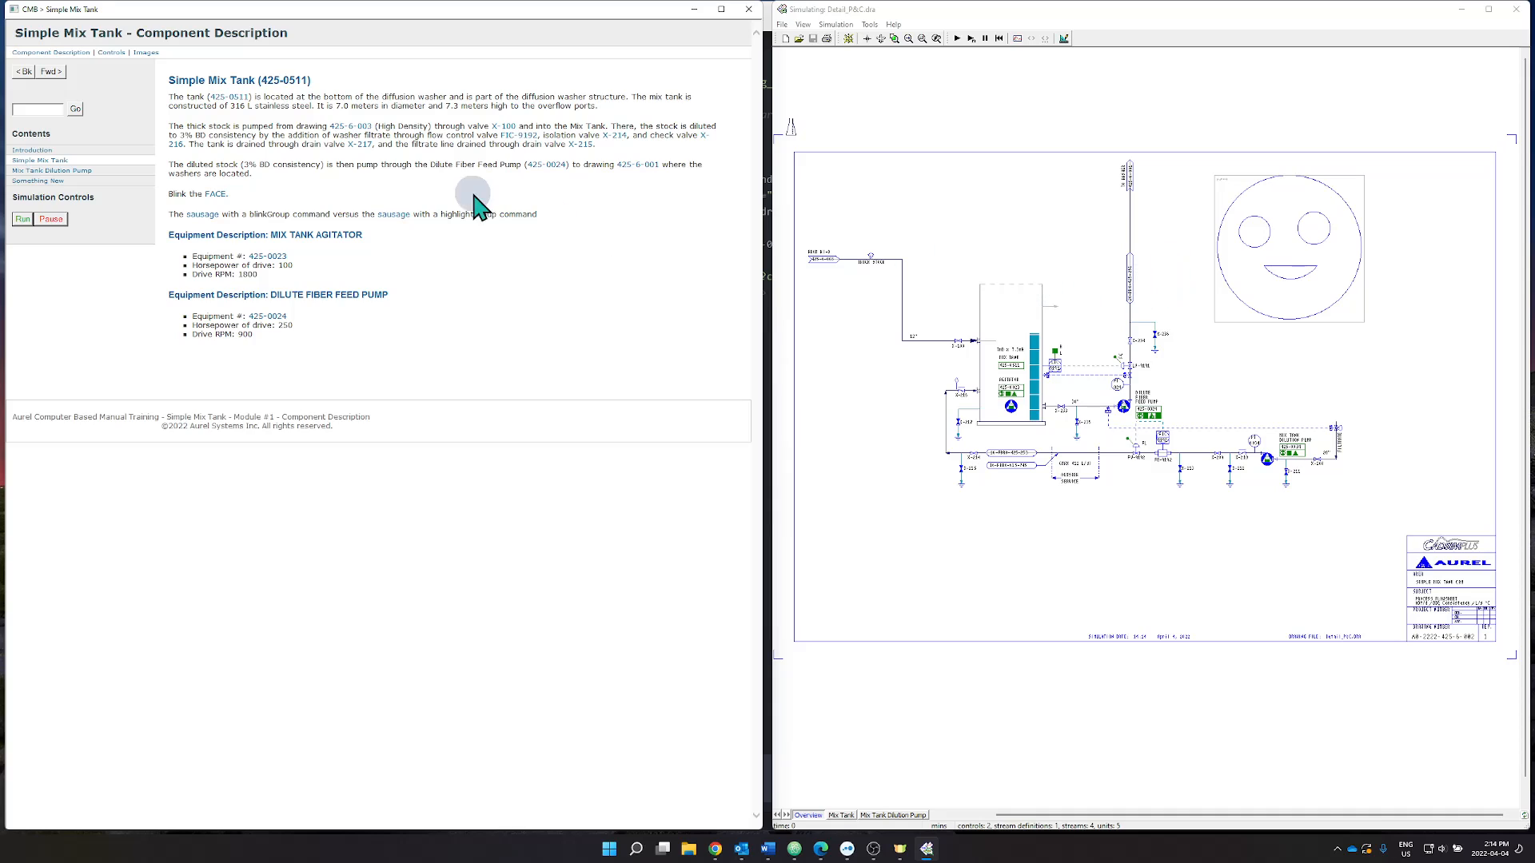
left_click(205, 215)
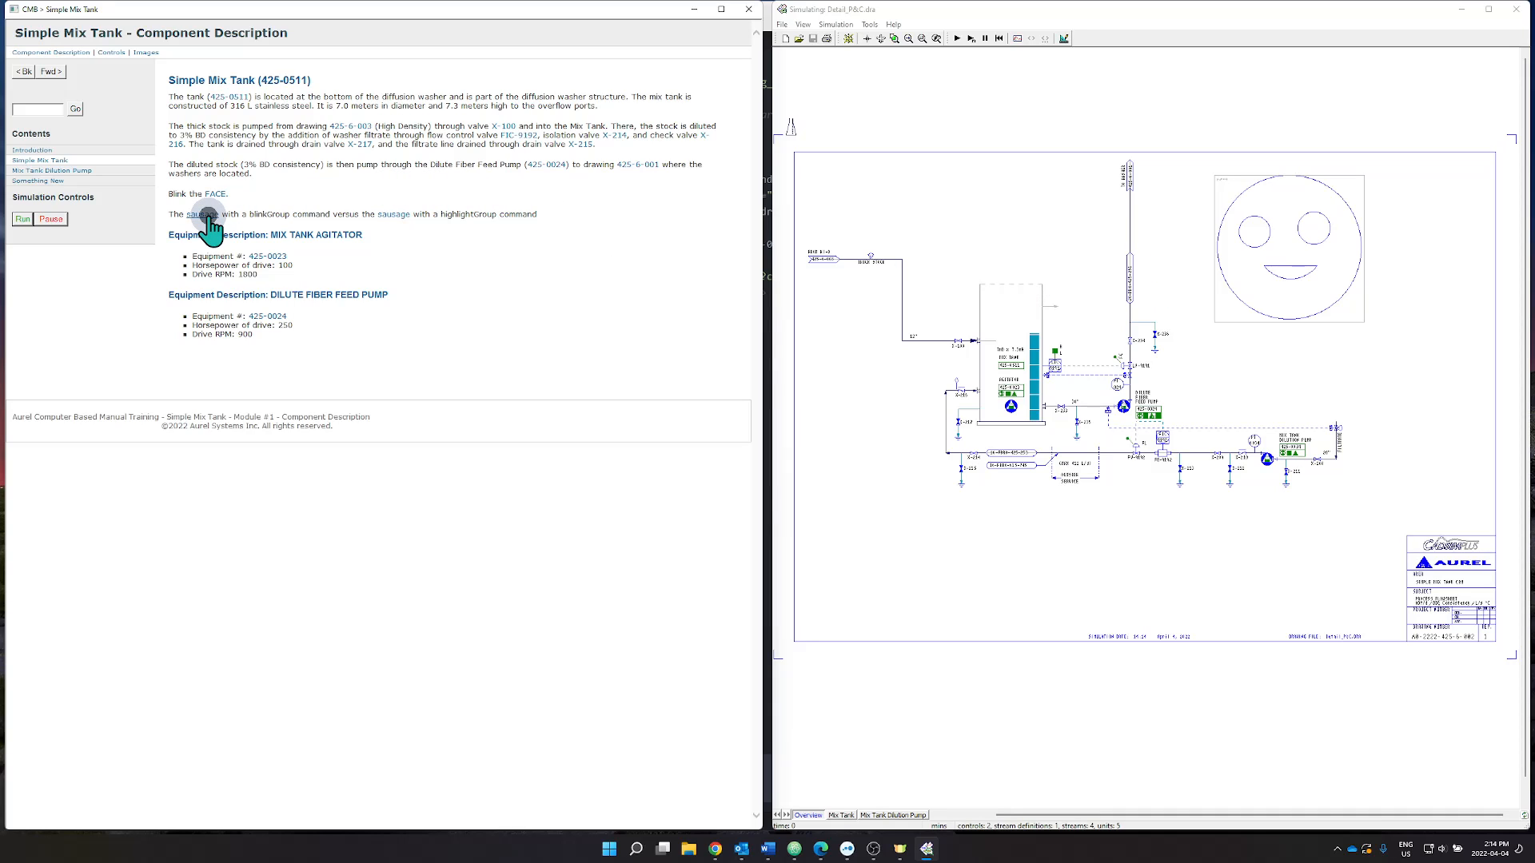
left_click(216, 195)
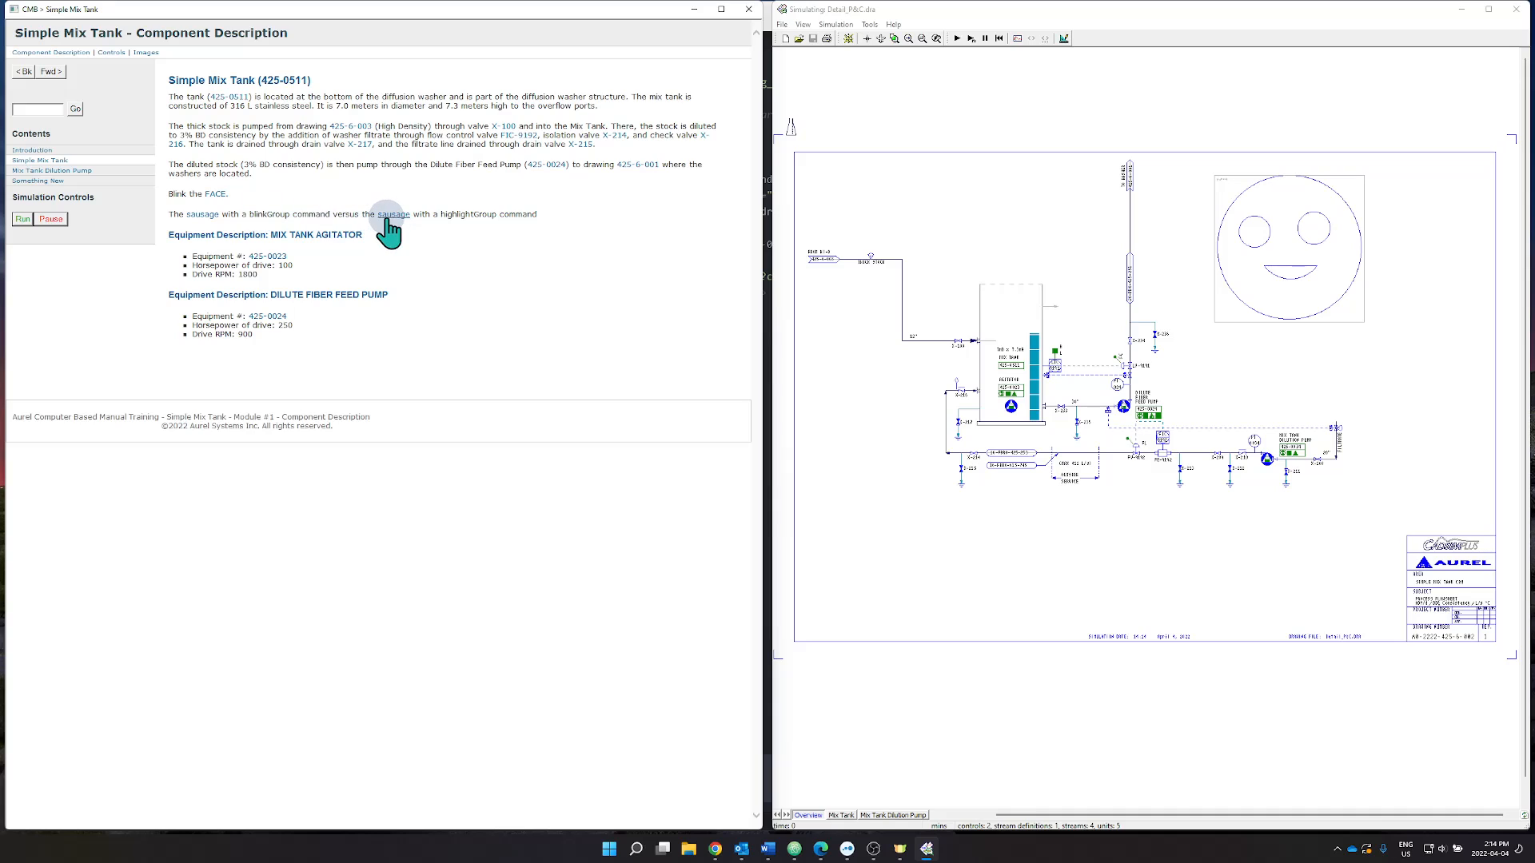
left_click(389, 216)
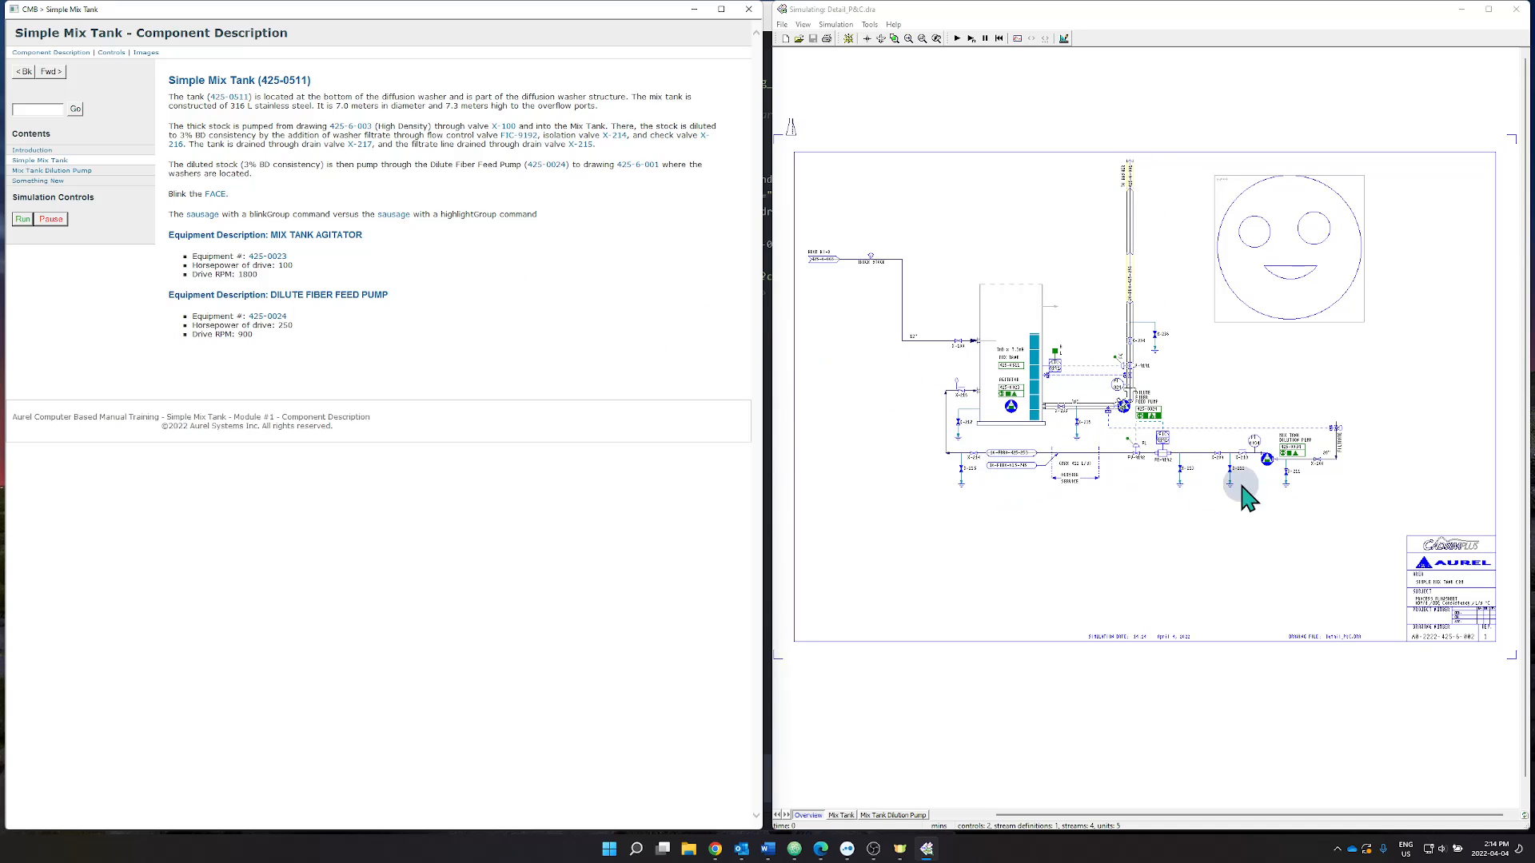
View the thick stock stream's variables in the simulation, close them and return to the drawing.
left_click(903, 275)
double_click(903, 275)
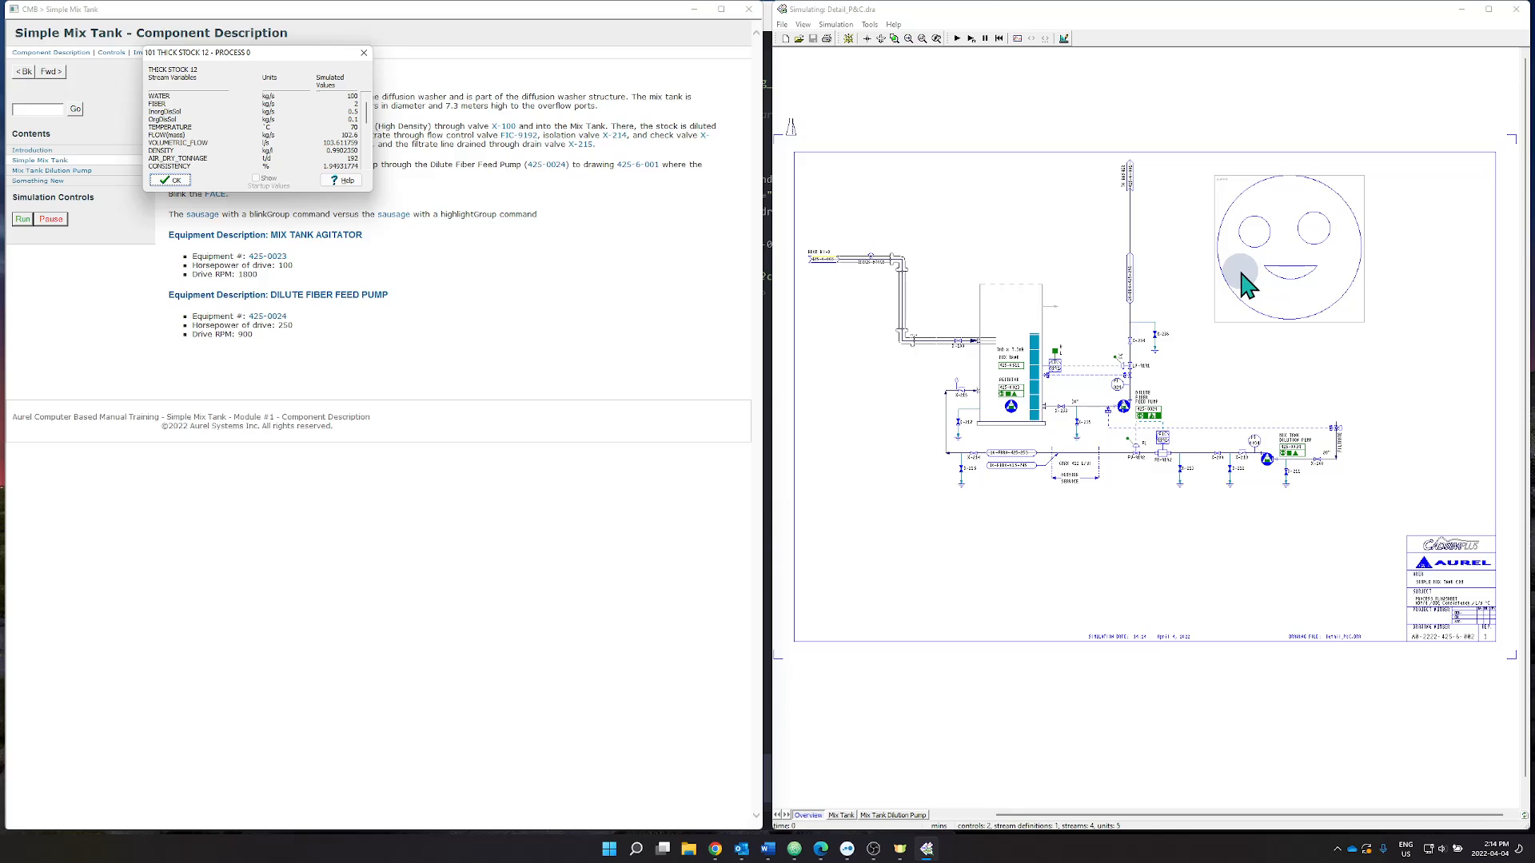
left_click(1263, 286)
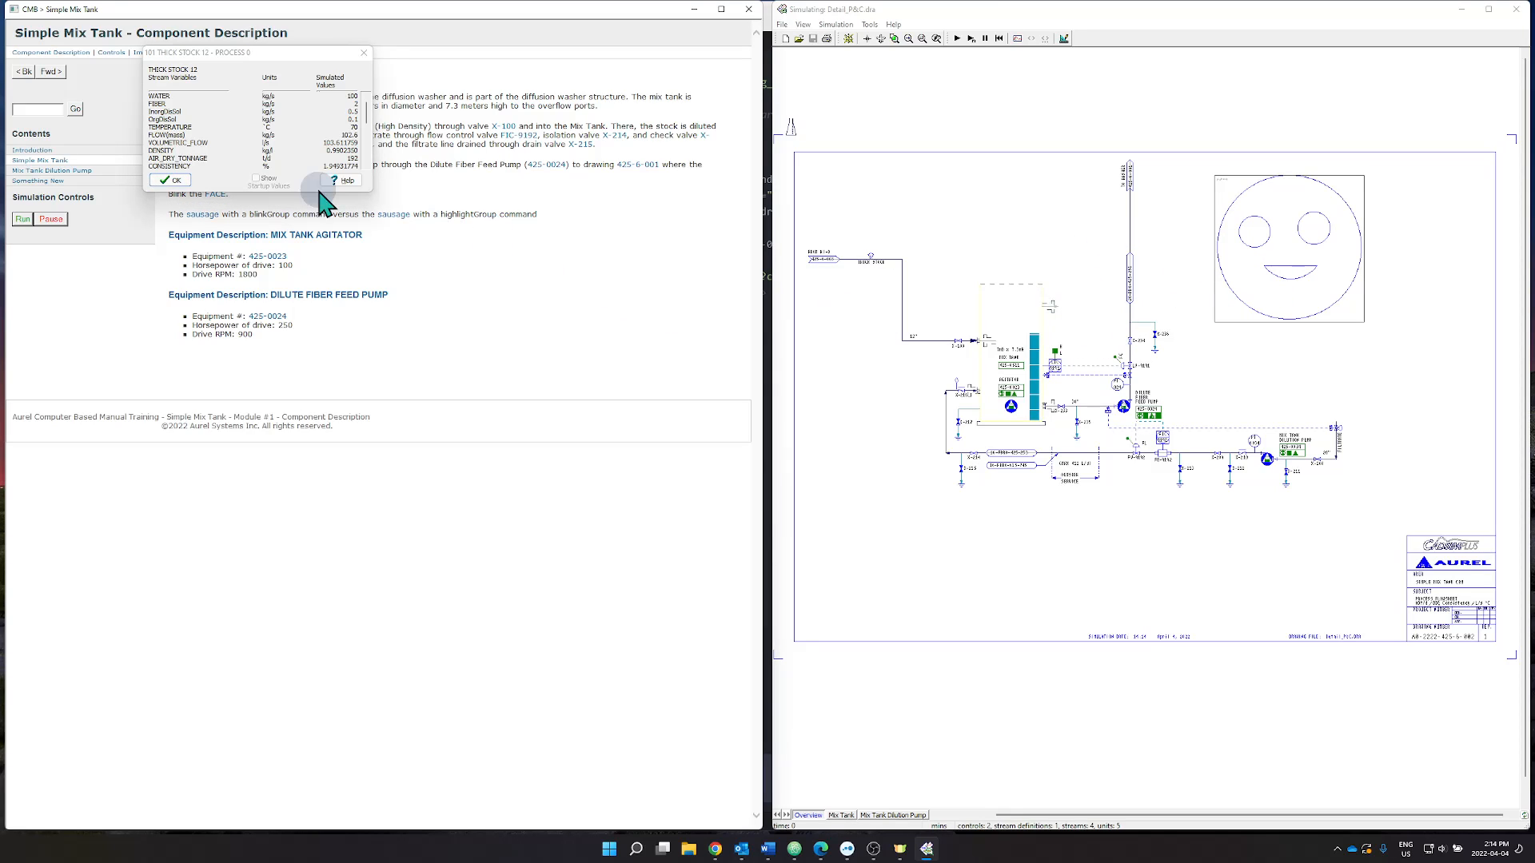
left_click(178, 183)
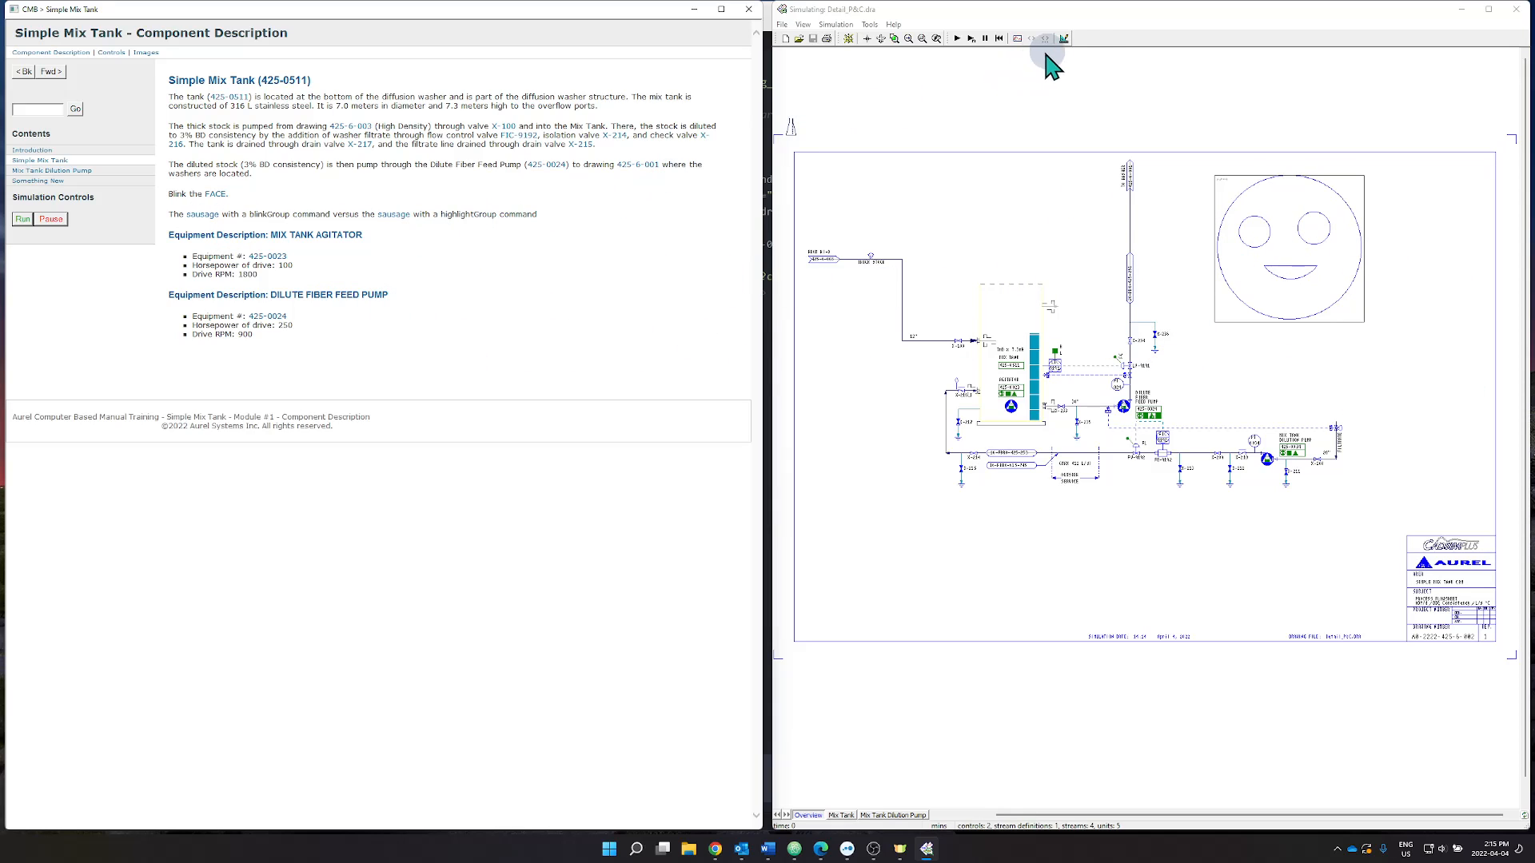
left_click(1064, 38)
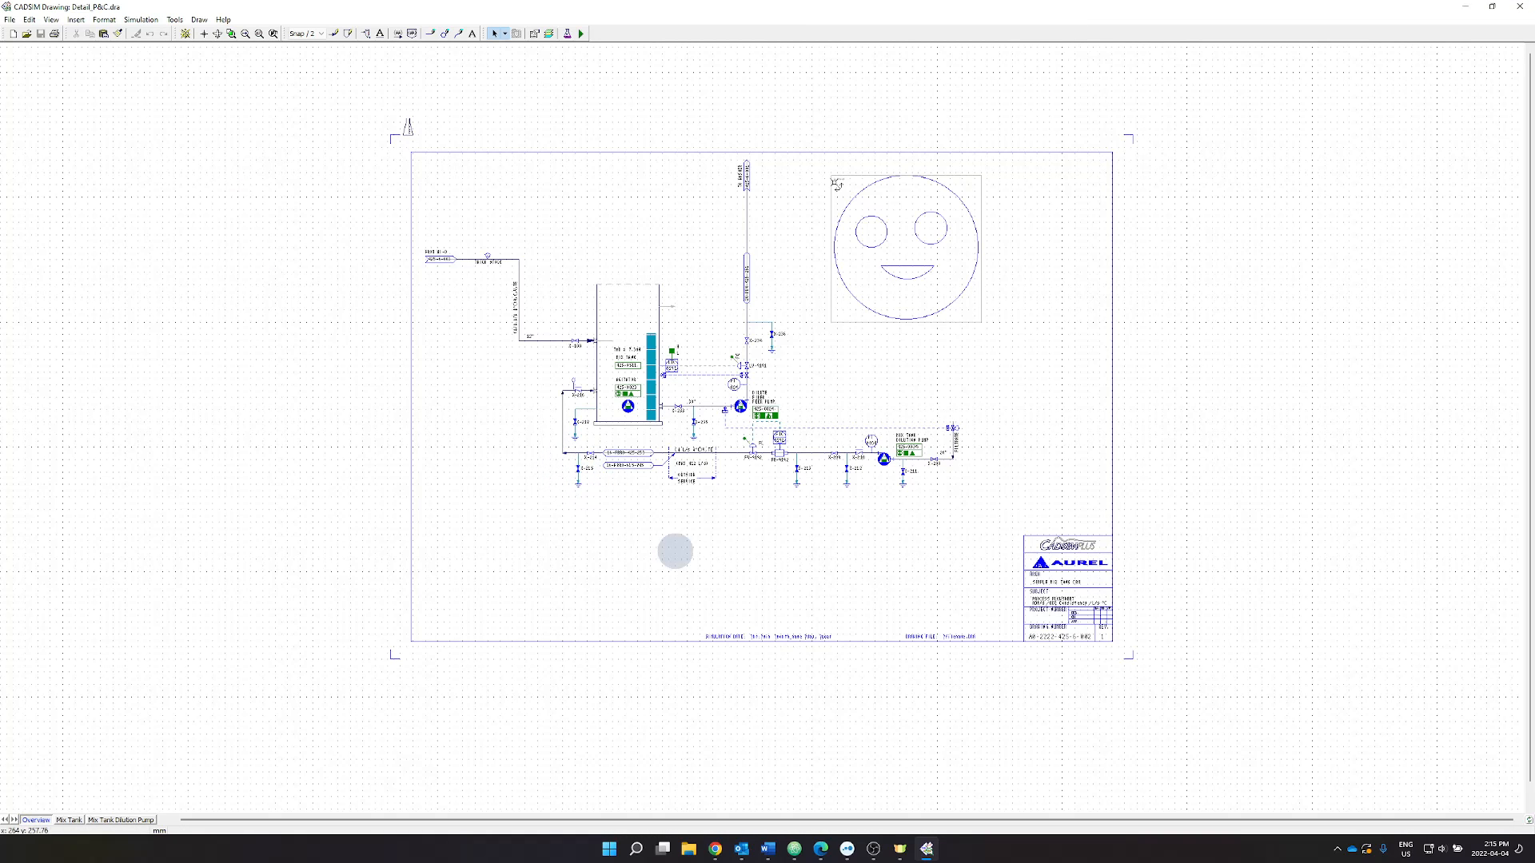
Switch to Atom, uncomment the paragraph with the zoomGroup link that zooms closely into the sausage group, and save the file.
left_click(794, 849)
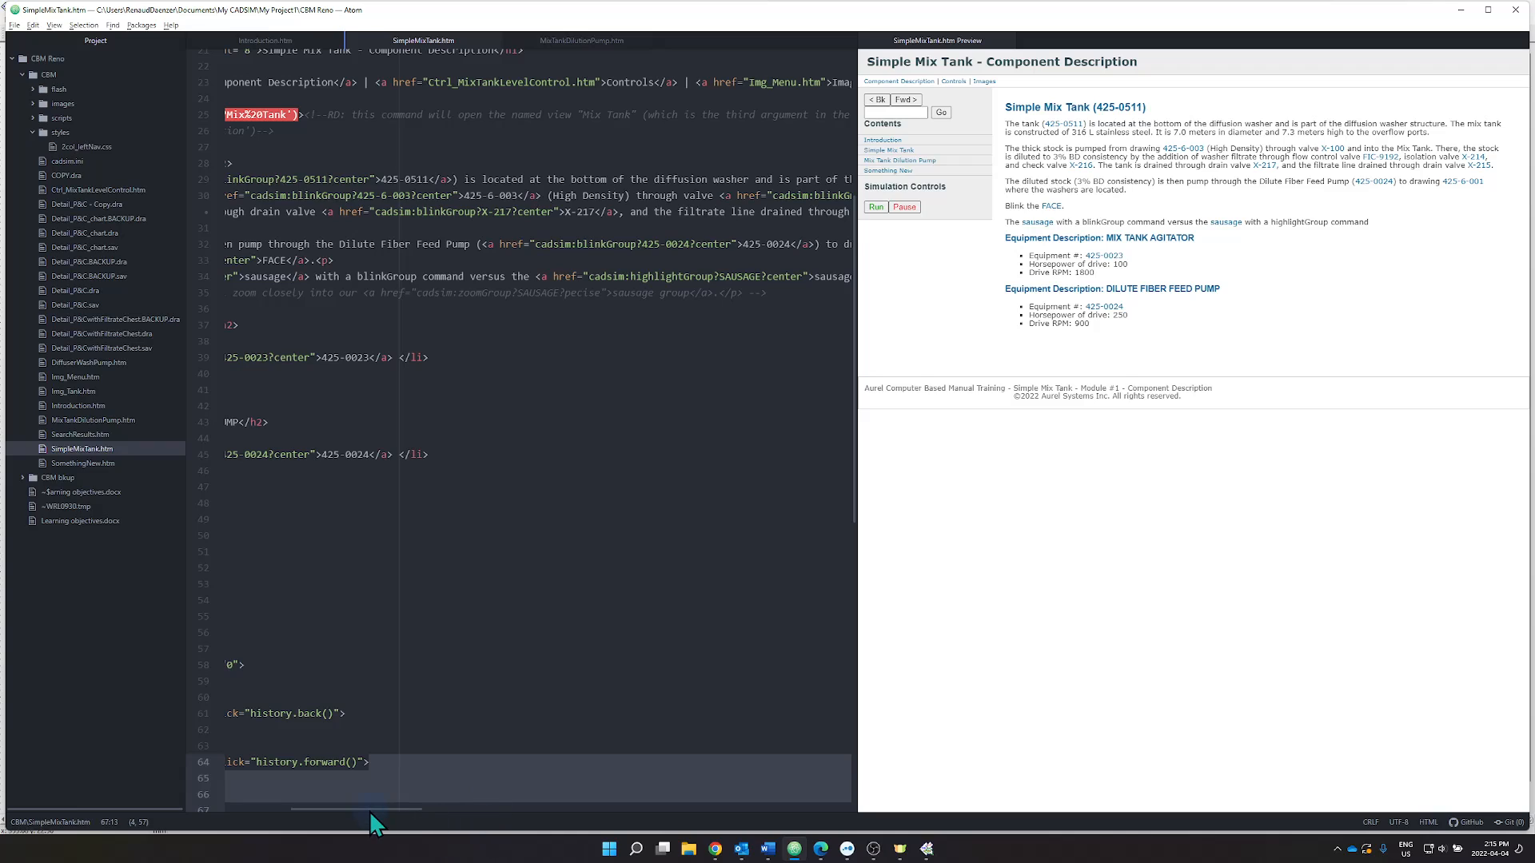
left_click_drag(371, 807, 309, 809)
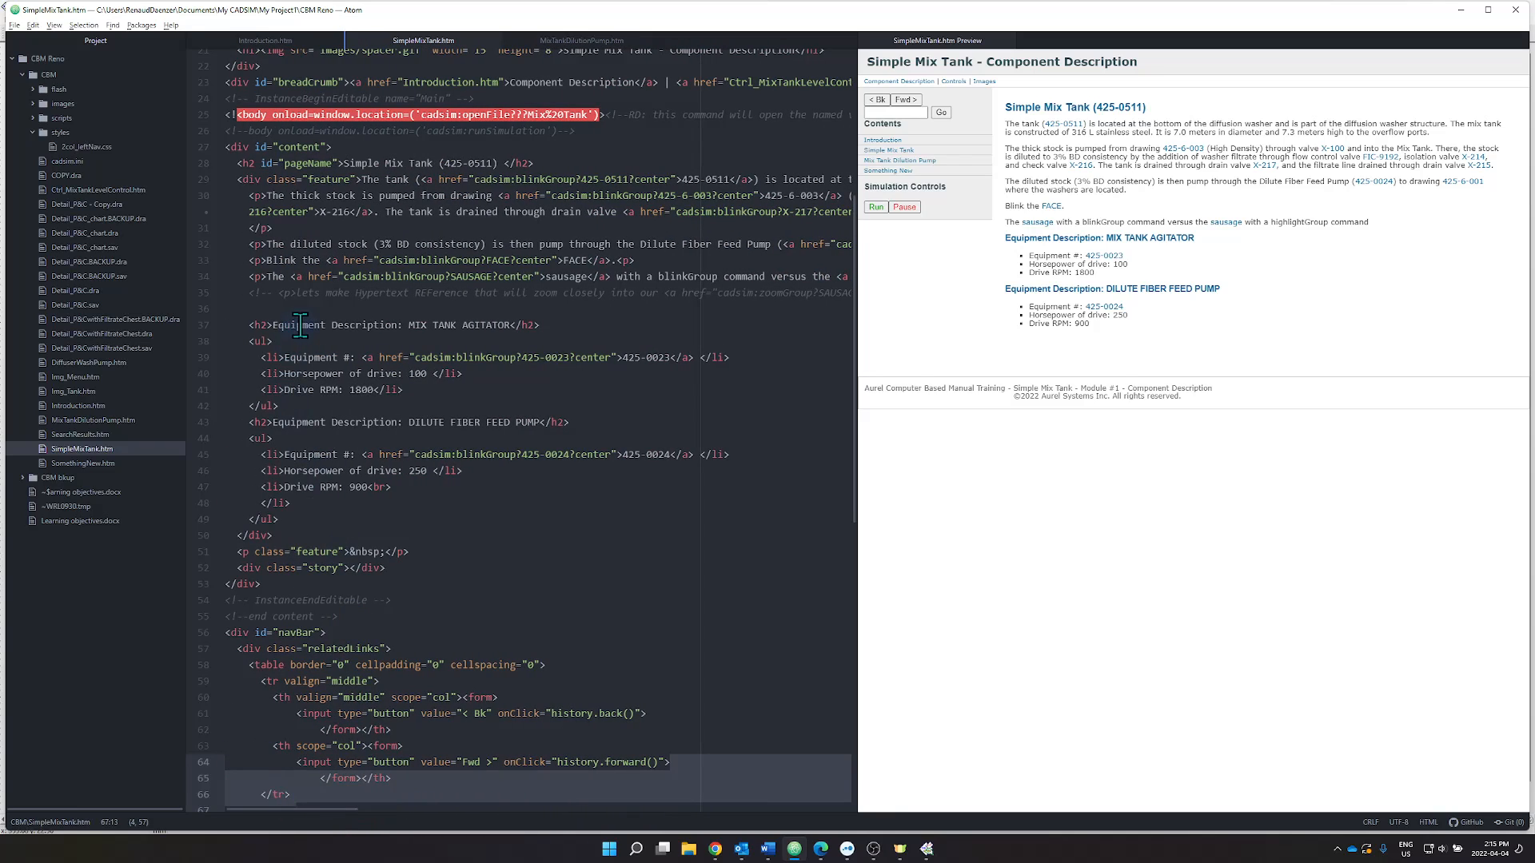
left_click(248, 292)
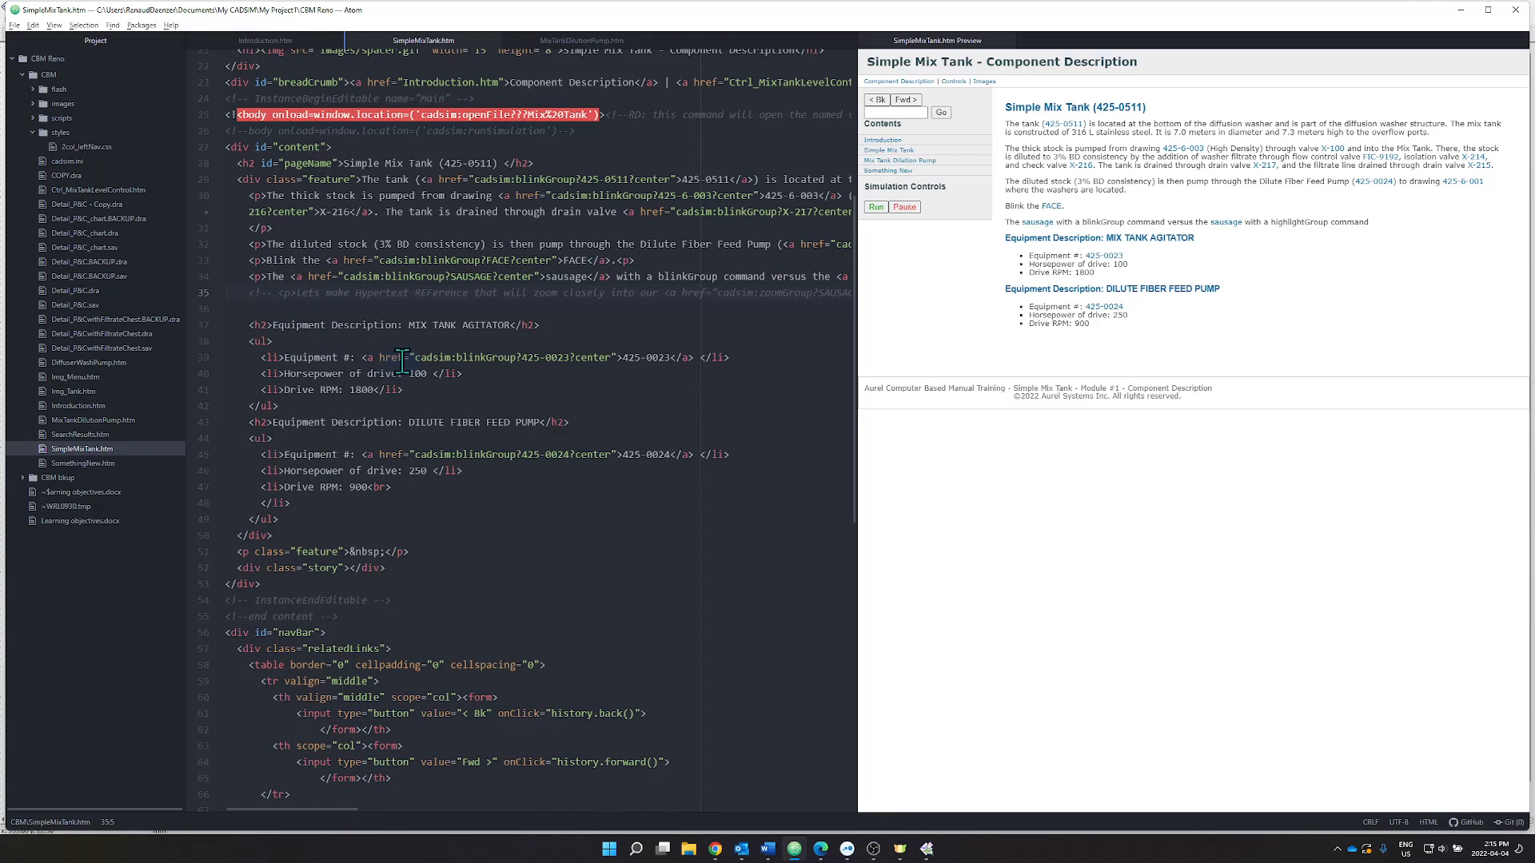
key("ctrl+slash")
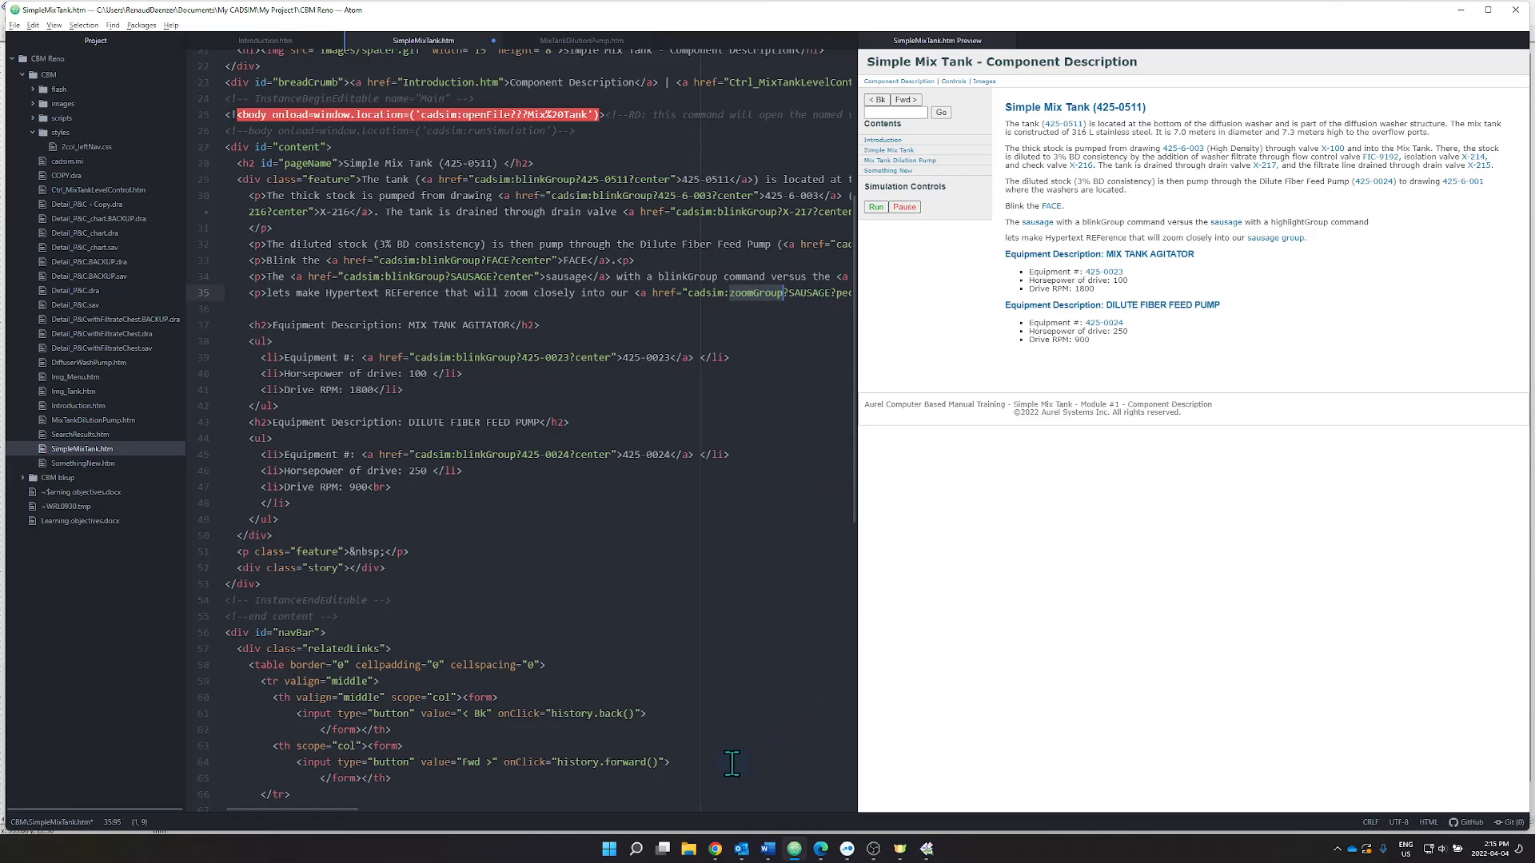
left_click_drag(261, 806, 308, 811)
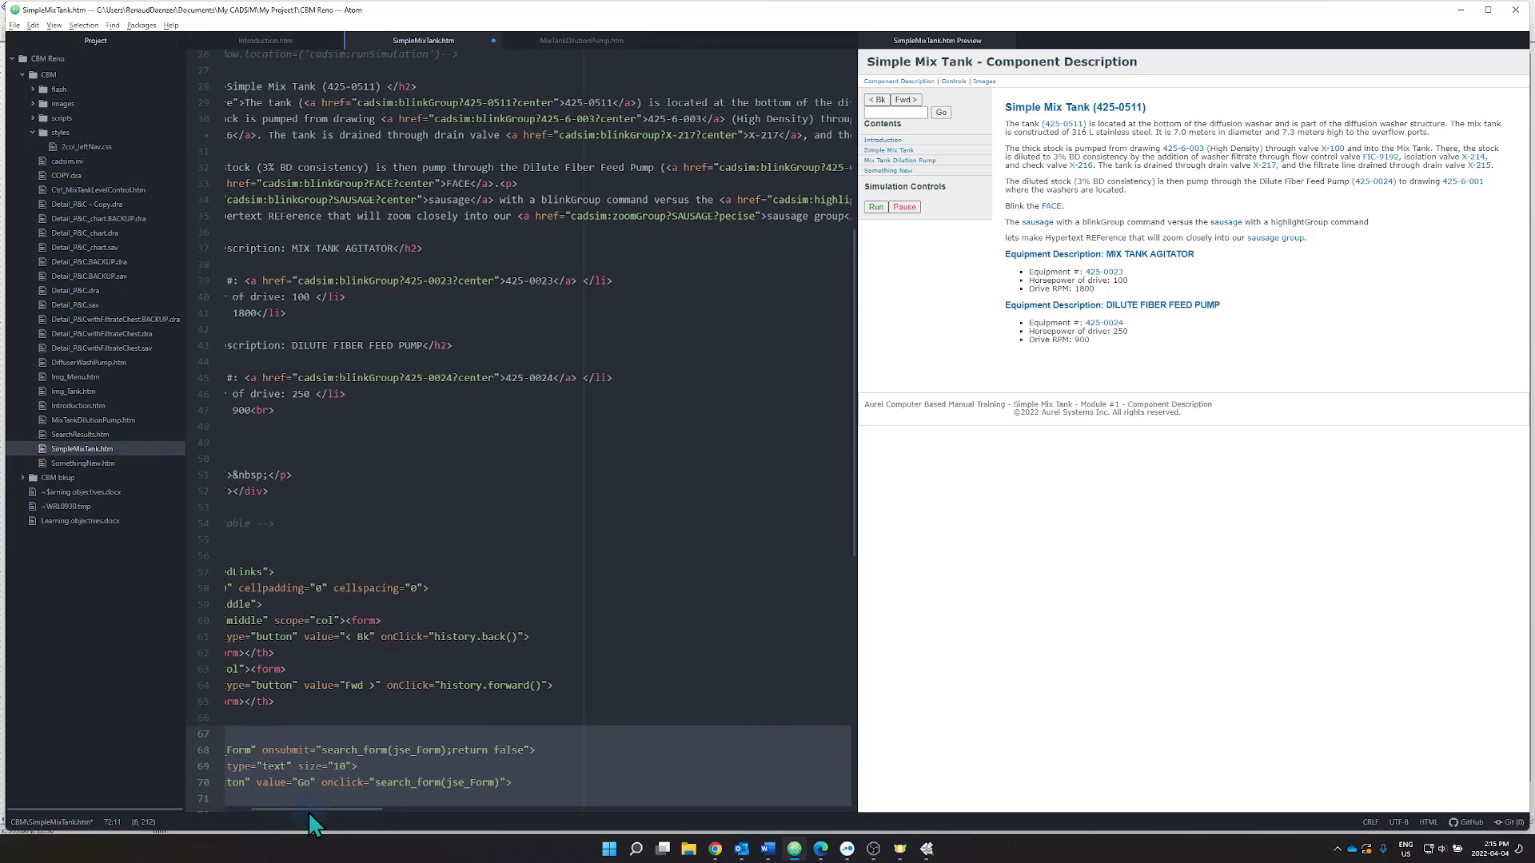
left_click_drag(719, 220, 751, 220)
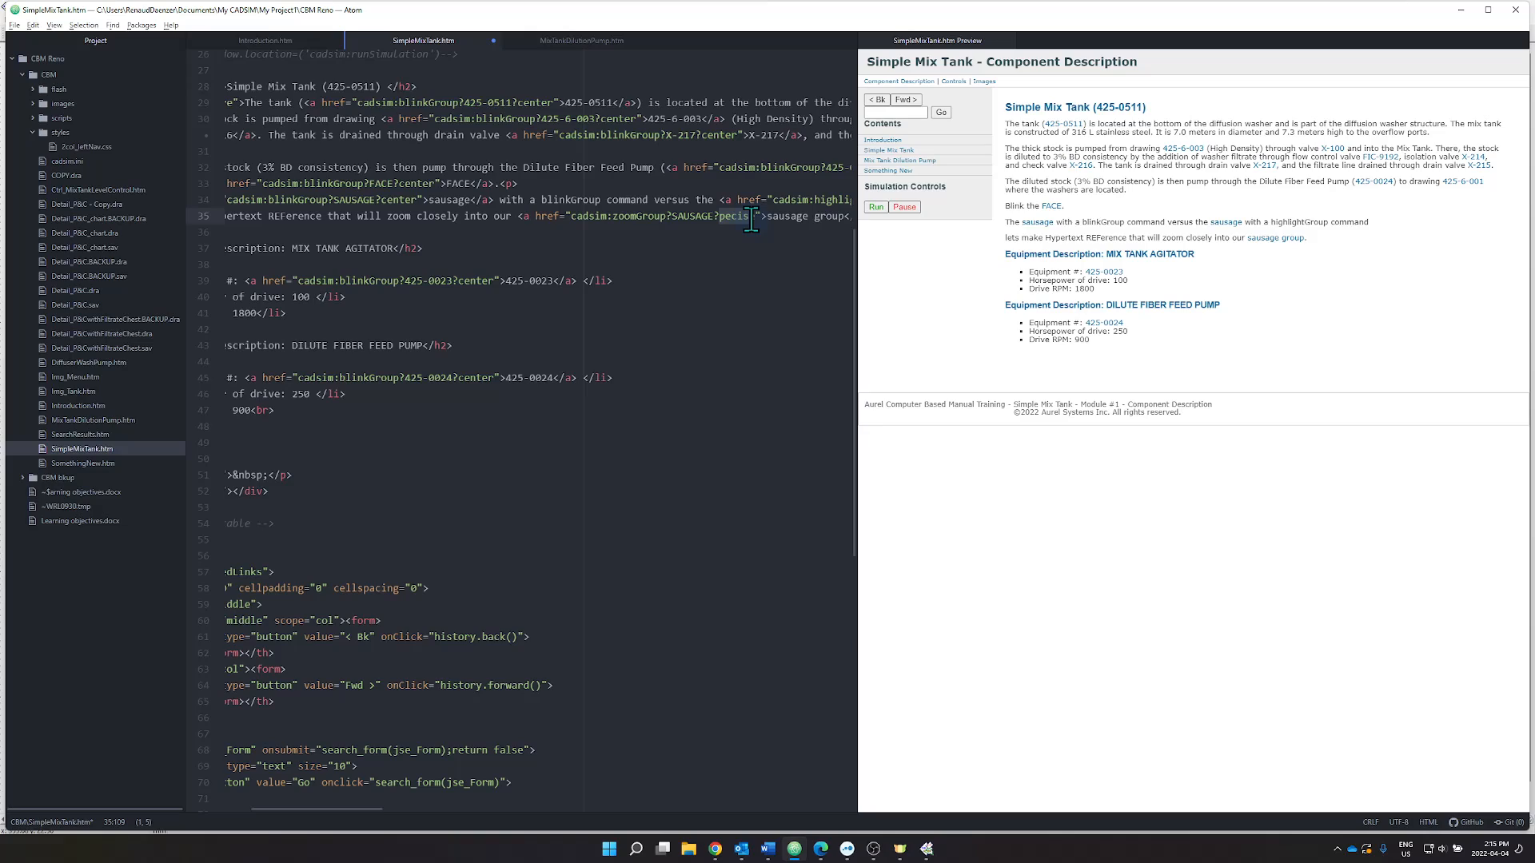
scroll(625, 274, "up", 1)
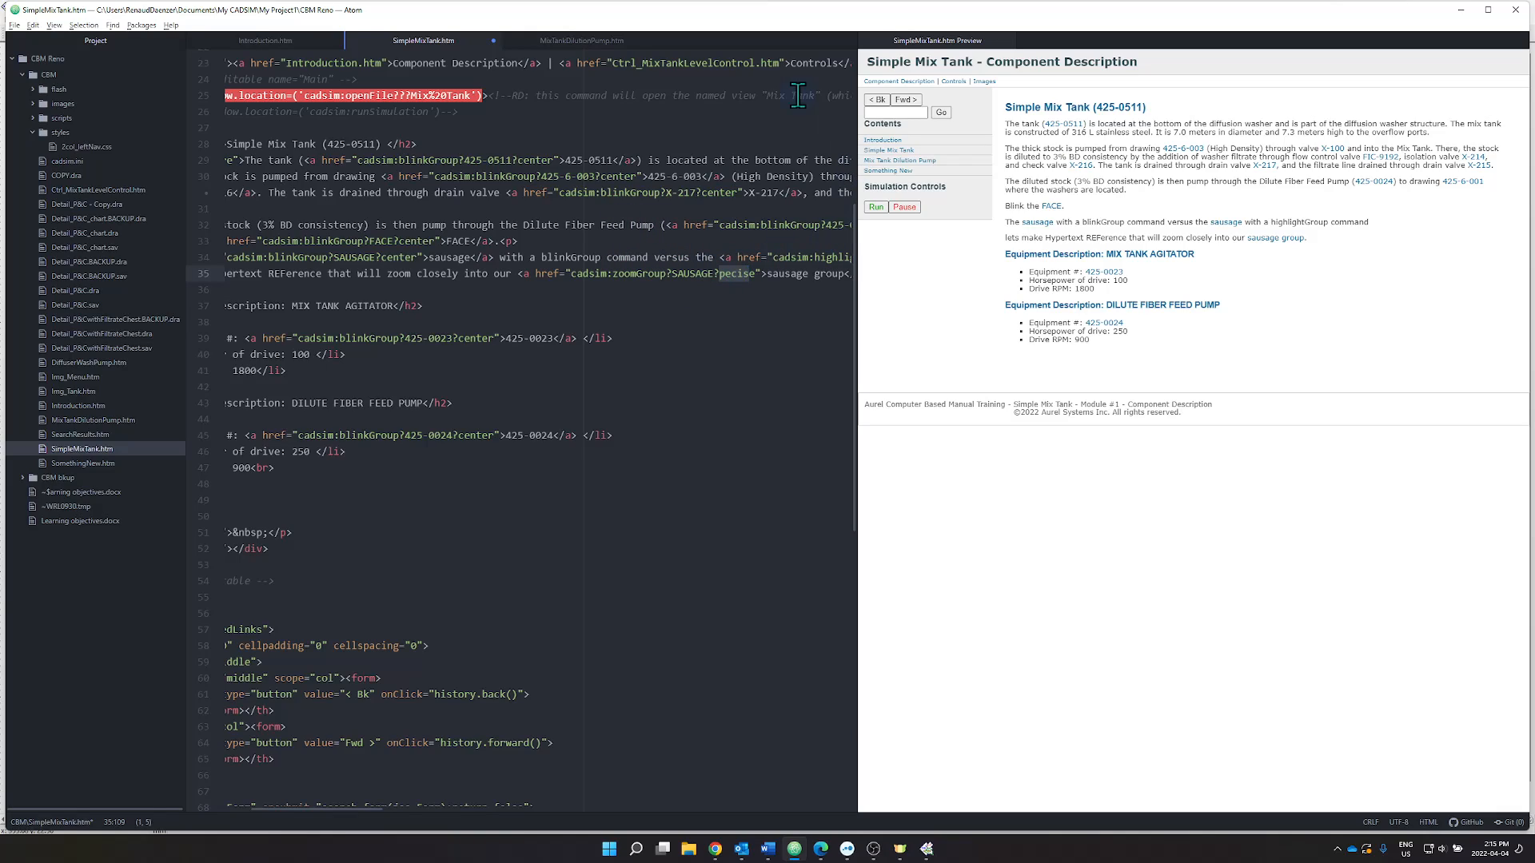
left_click(16, 27)
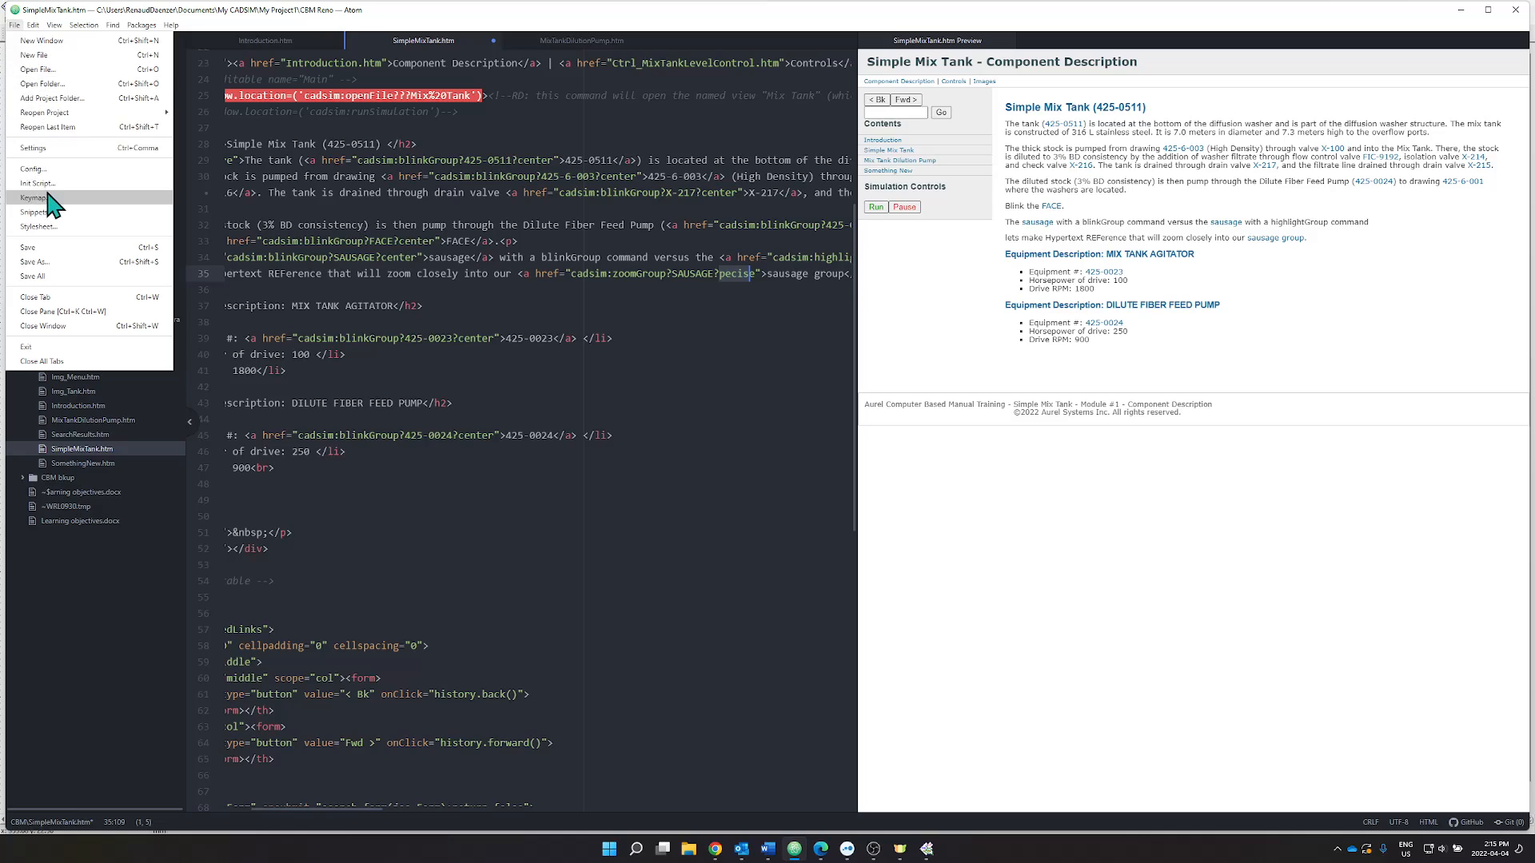
left_click(76, 248)
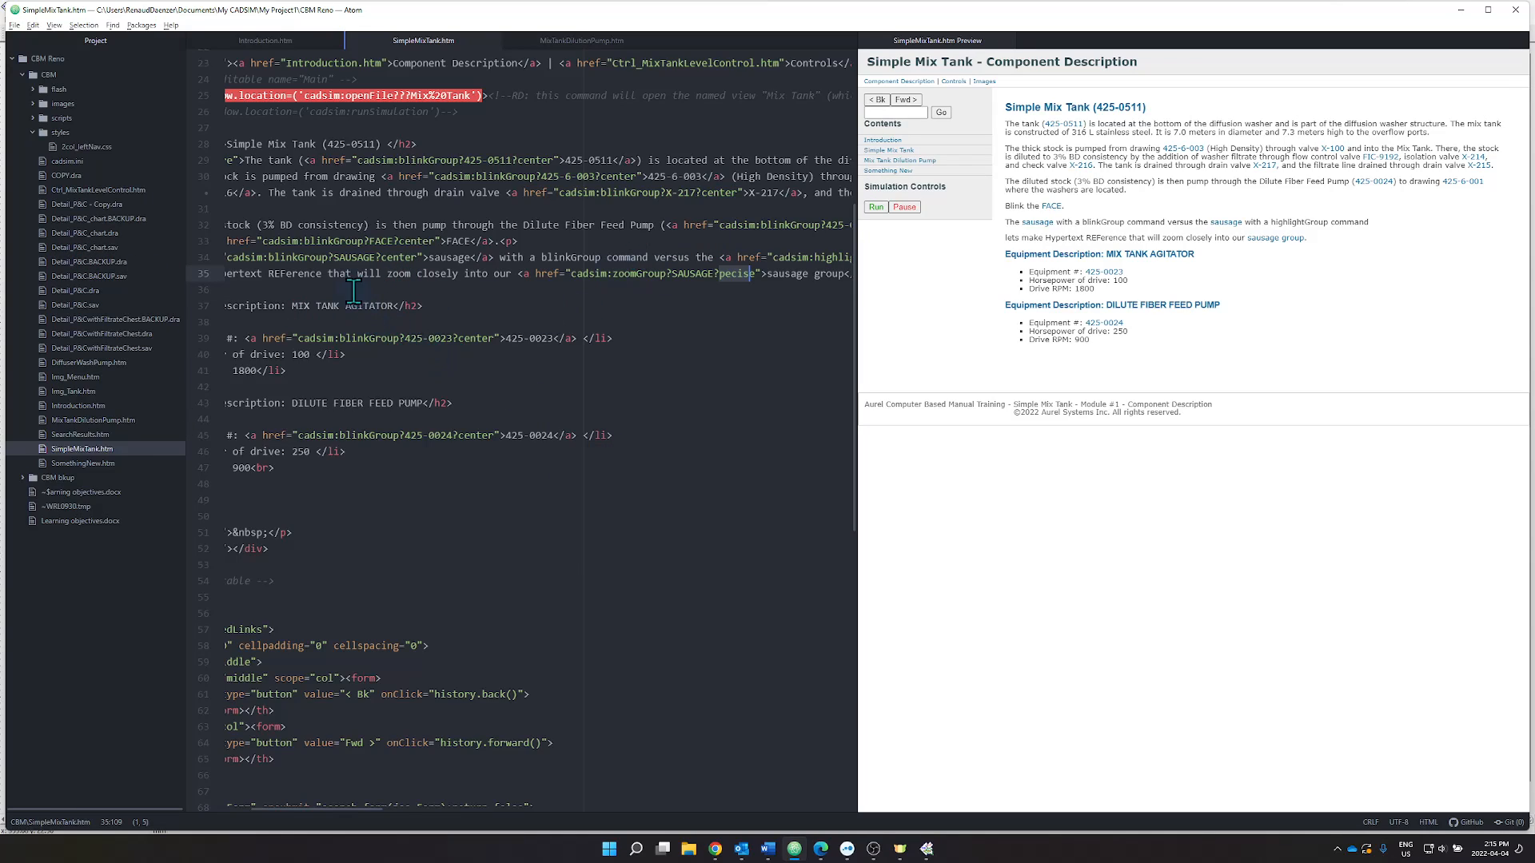
Duplicate the zoomGroup paragraph on the line below and remove the word "closely" from the copy.
left_click(282, 291)
triple_click(310, 274)
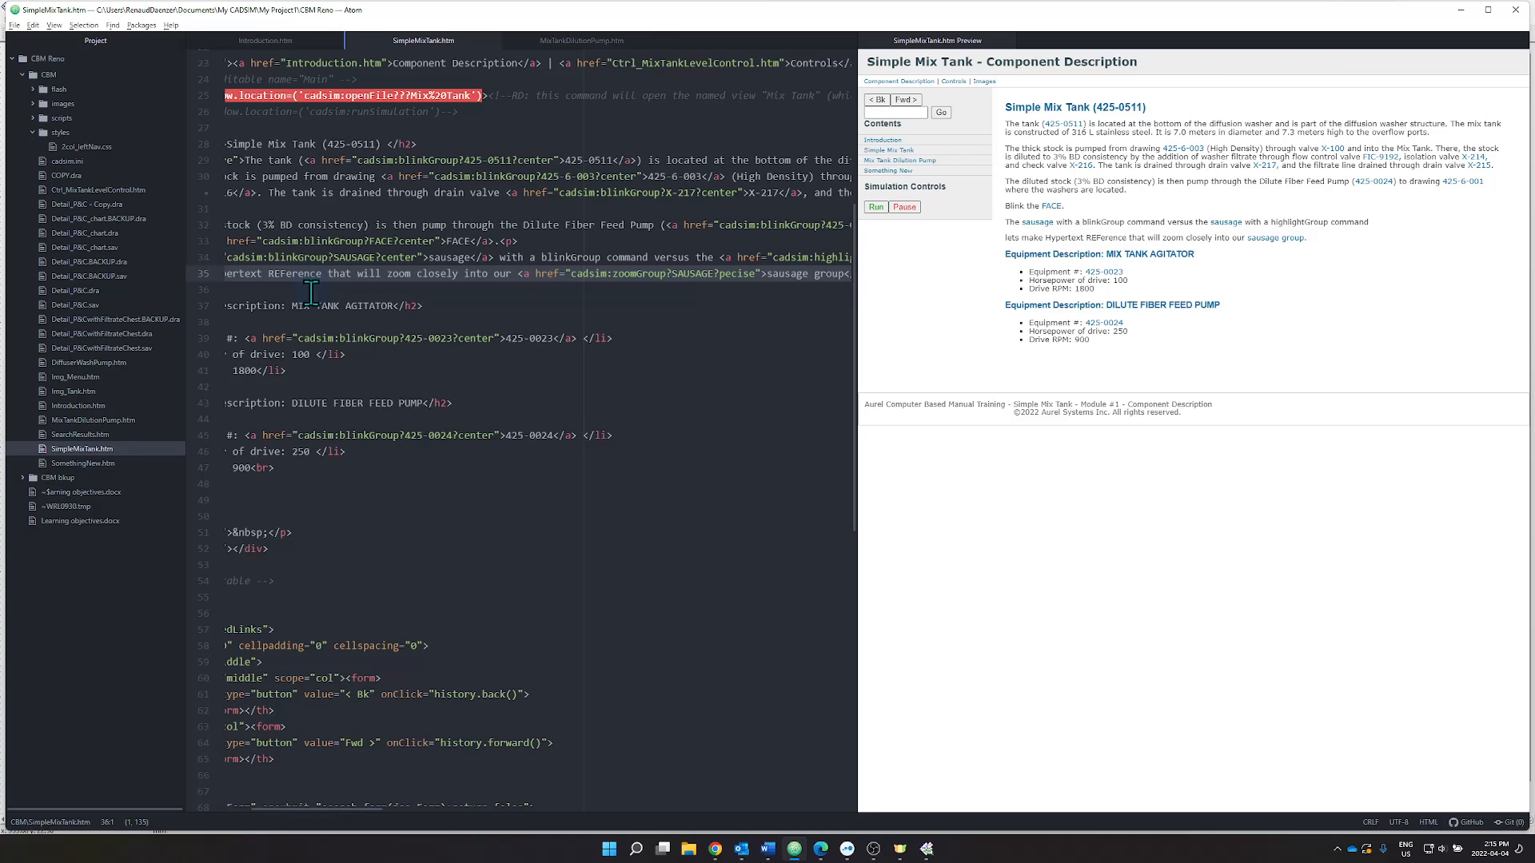
left_click(310, 290)
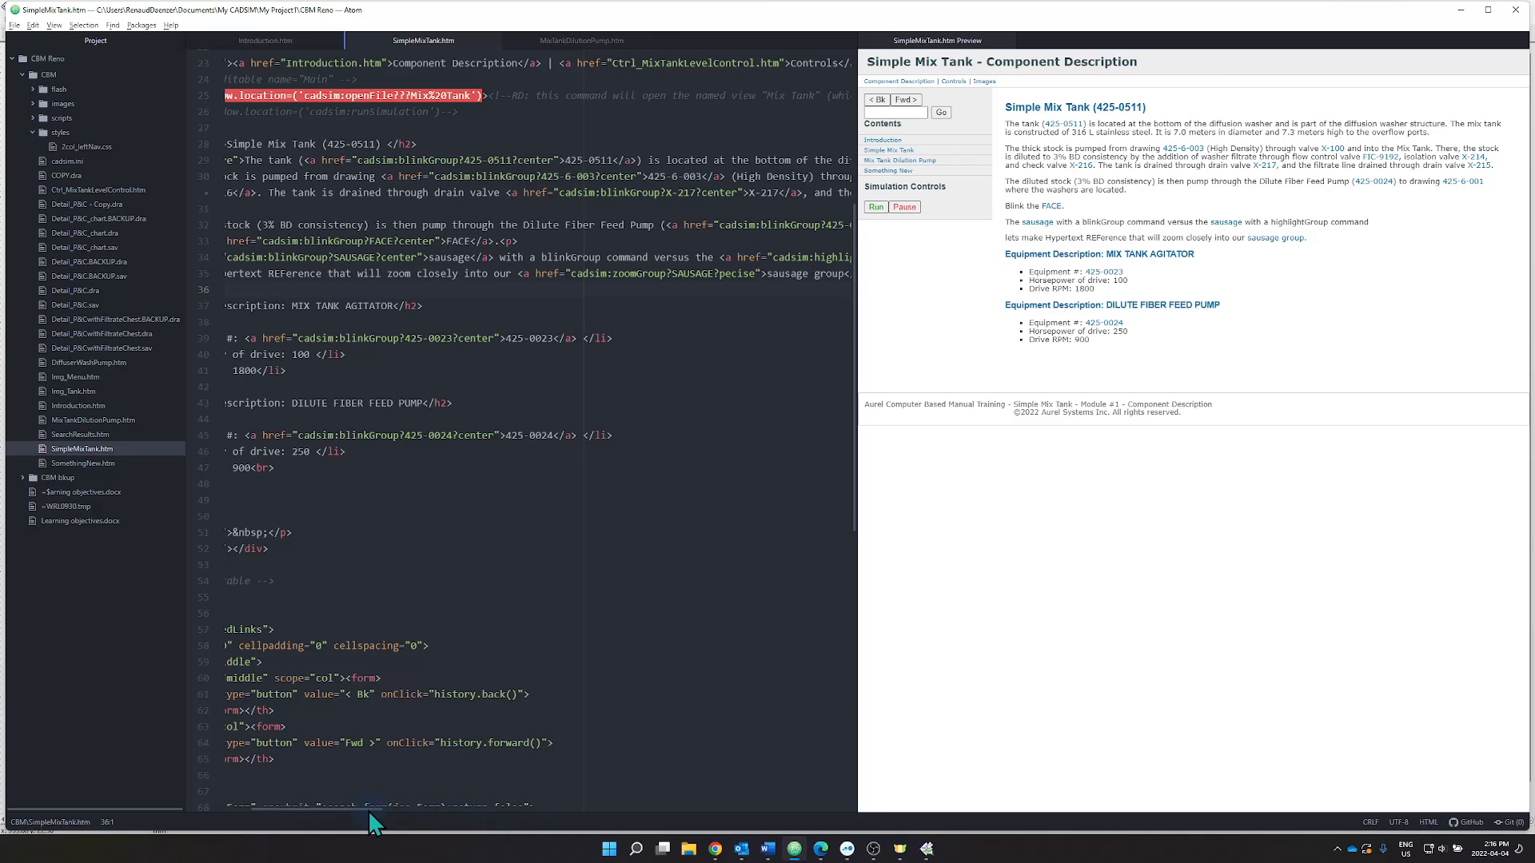
left_click_drag(368, 808, 304, 809)
key("ctrl+v")
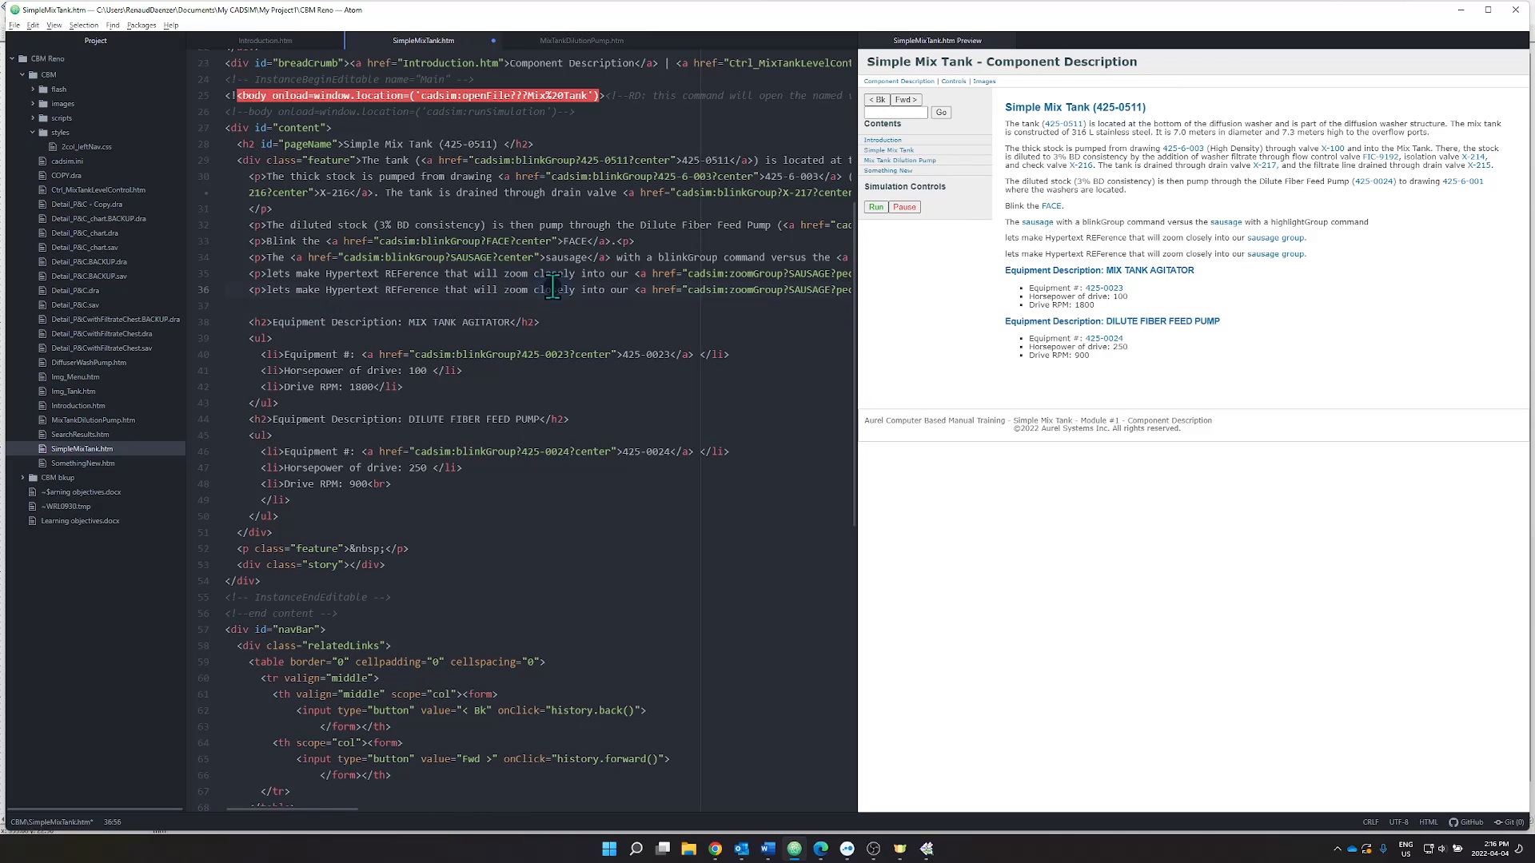
key("BackSpace")
key("BackSpace")
Set the zoom option of the duplicated zoomGroup SAUSAGE link to medium and save SimpleMixTank.htm.
double_click(797, 289)
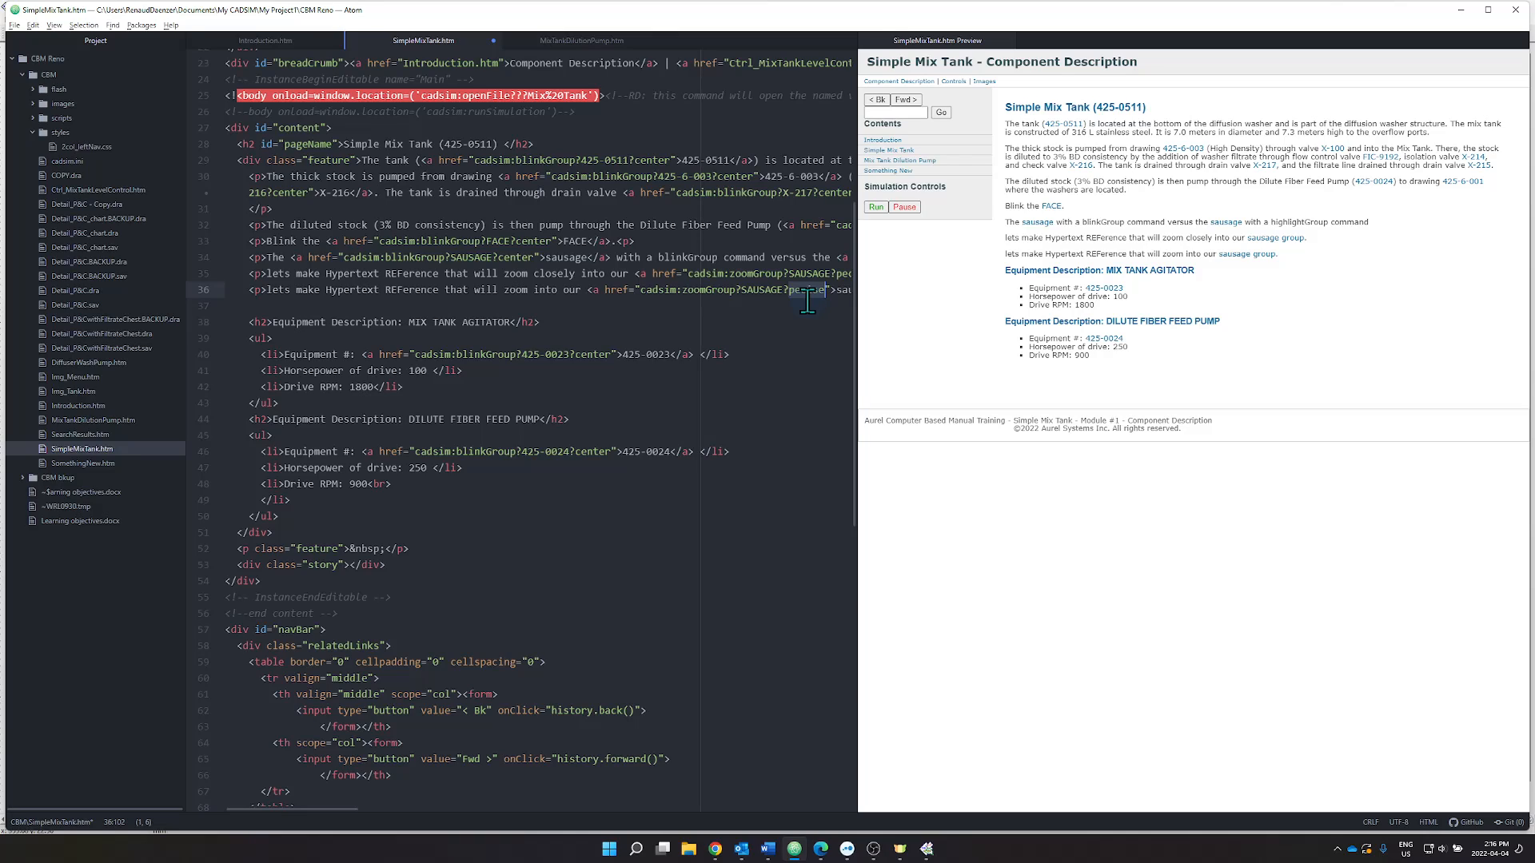
type("medium,")
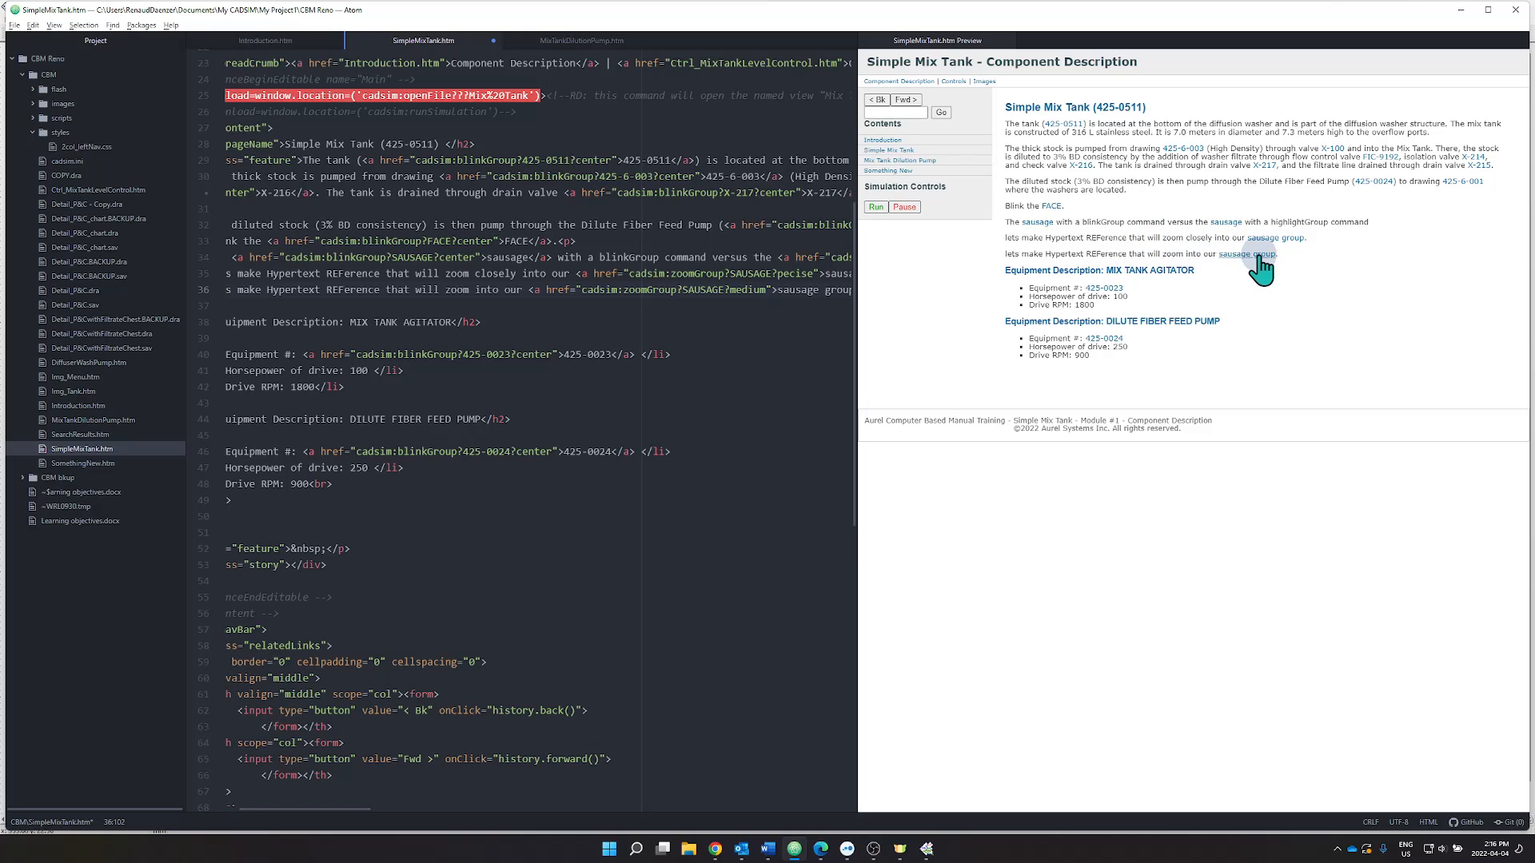
left_click(19, 27)
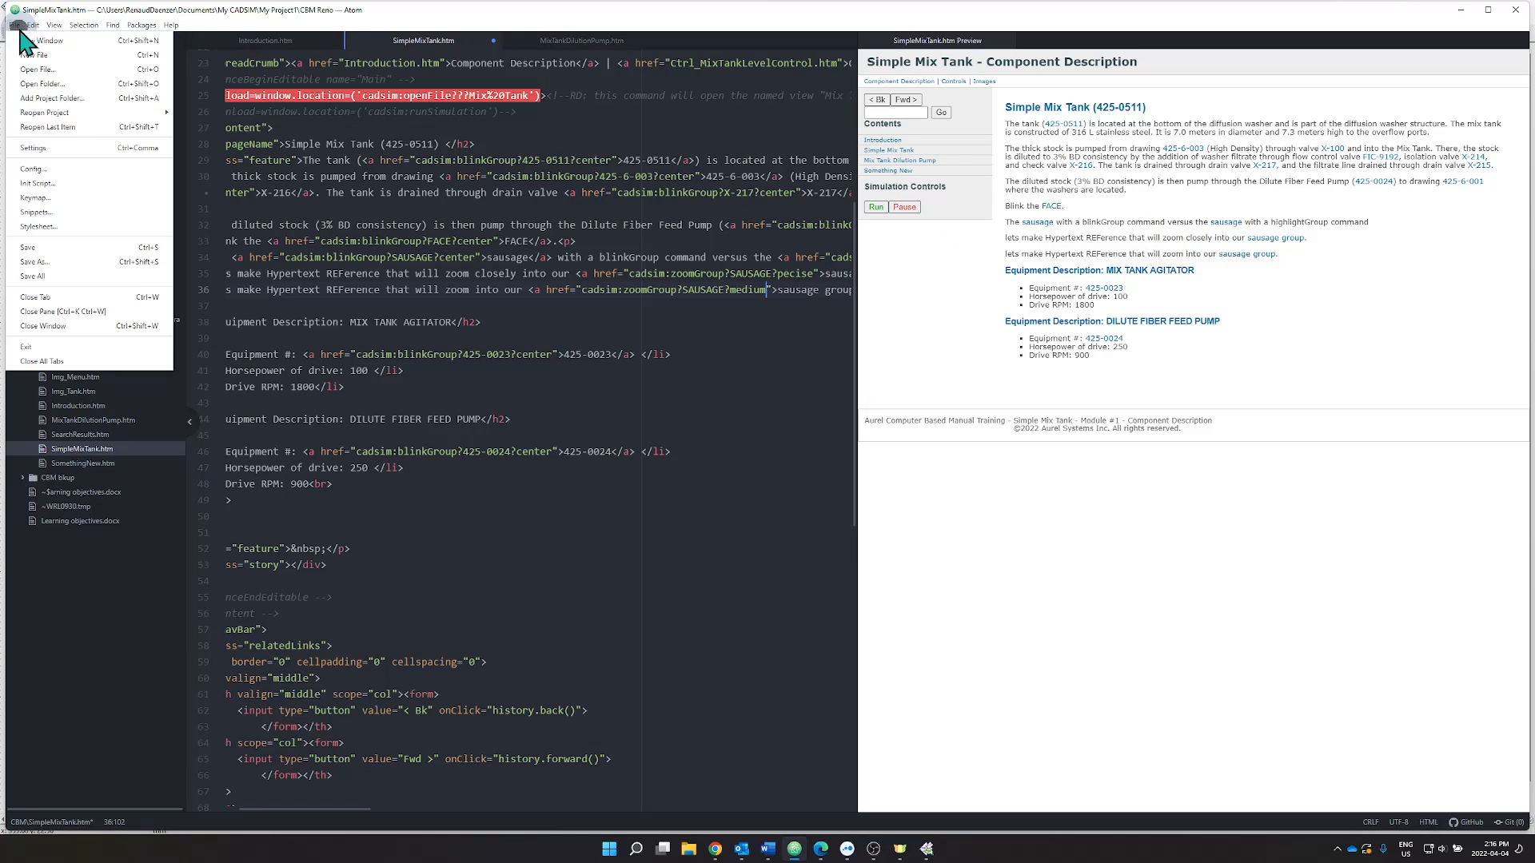
left_click(70, 260)
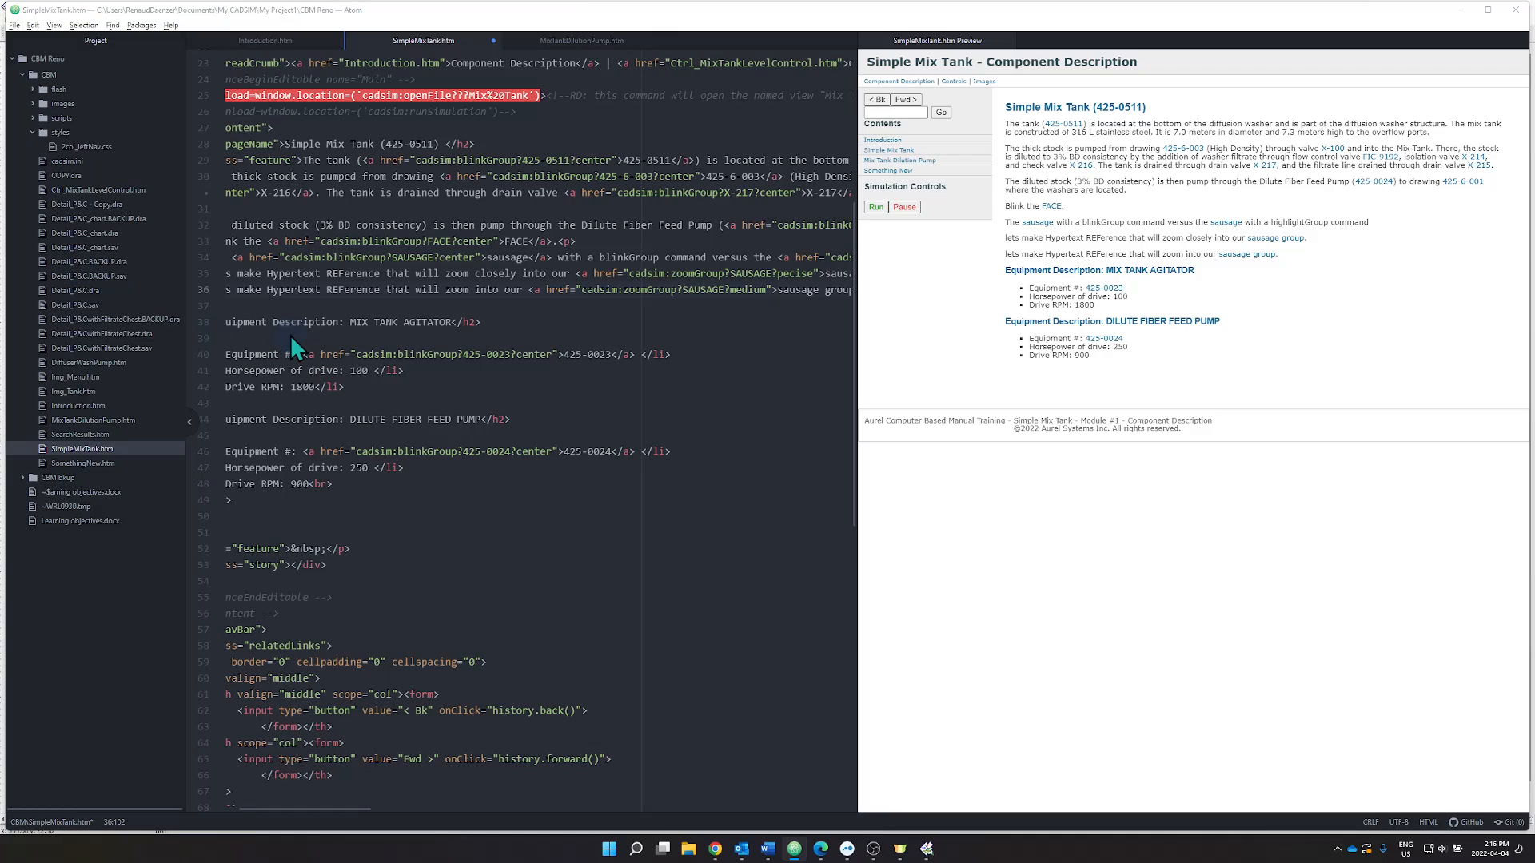
left_click(522, 323)
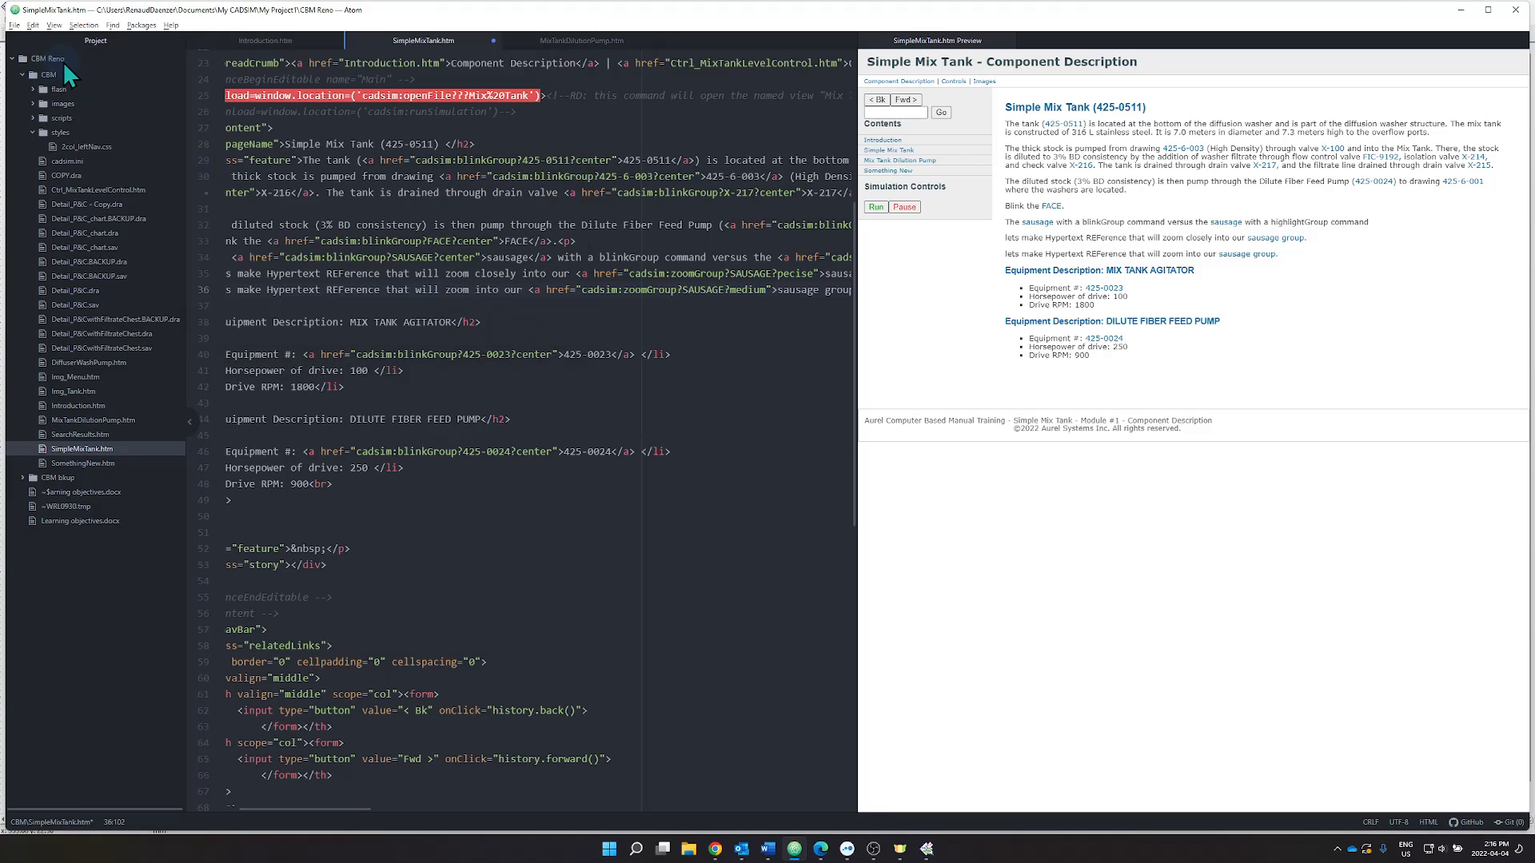
left_click(13, 25)
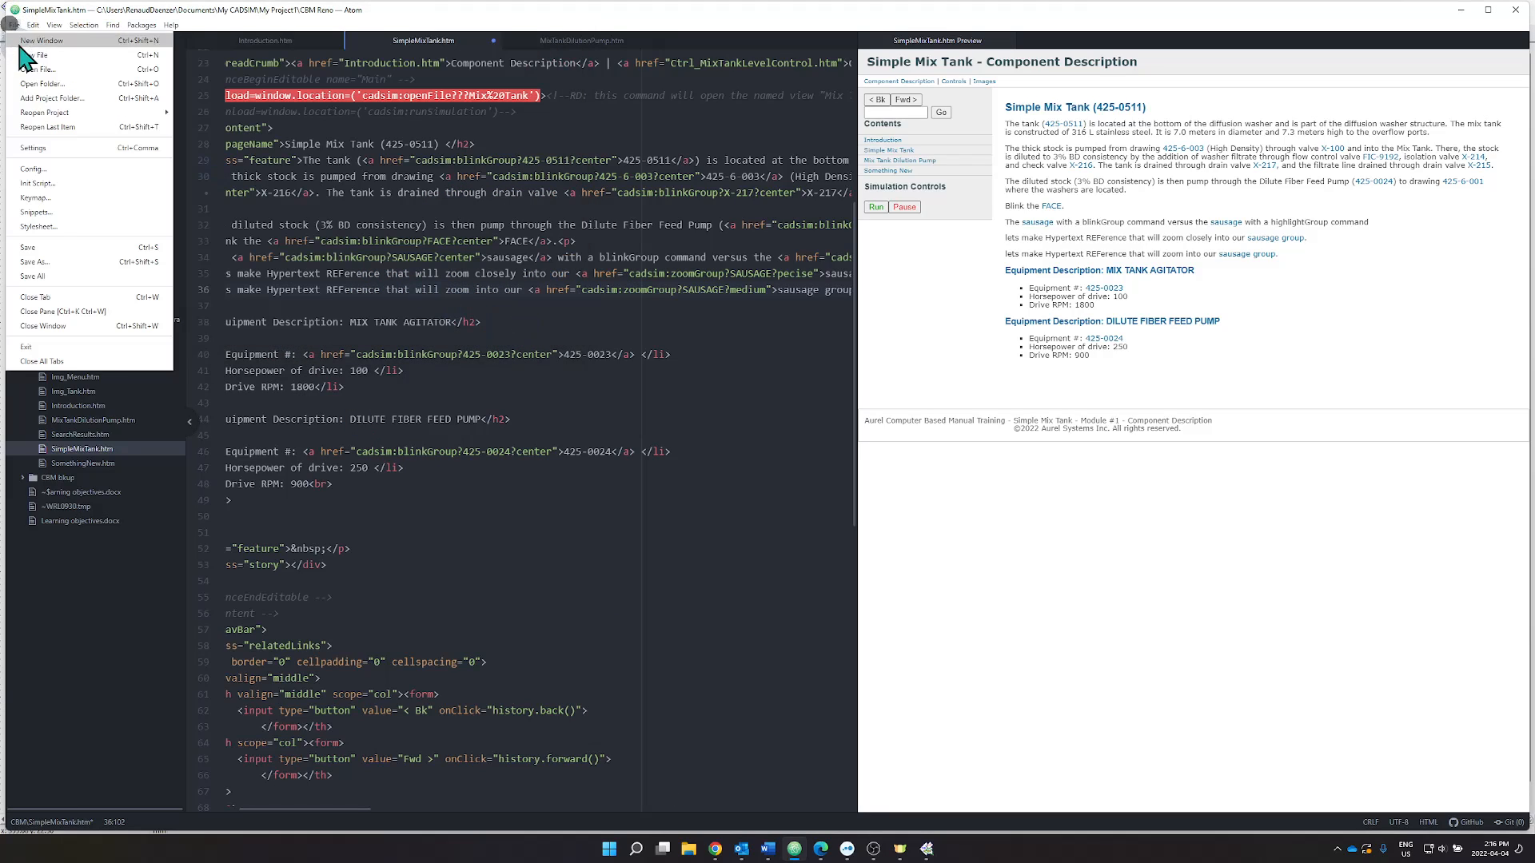
left_click(56, 254)
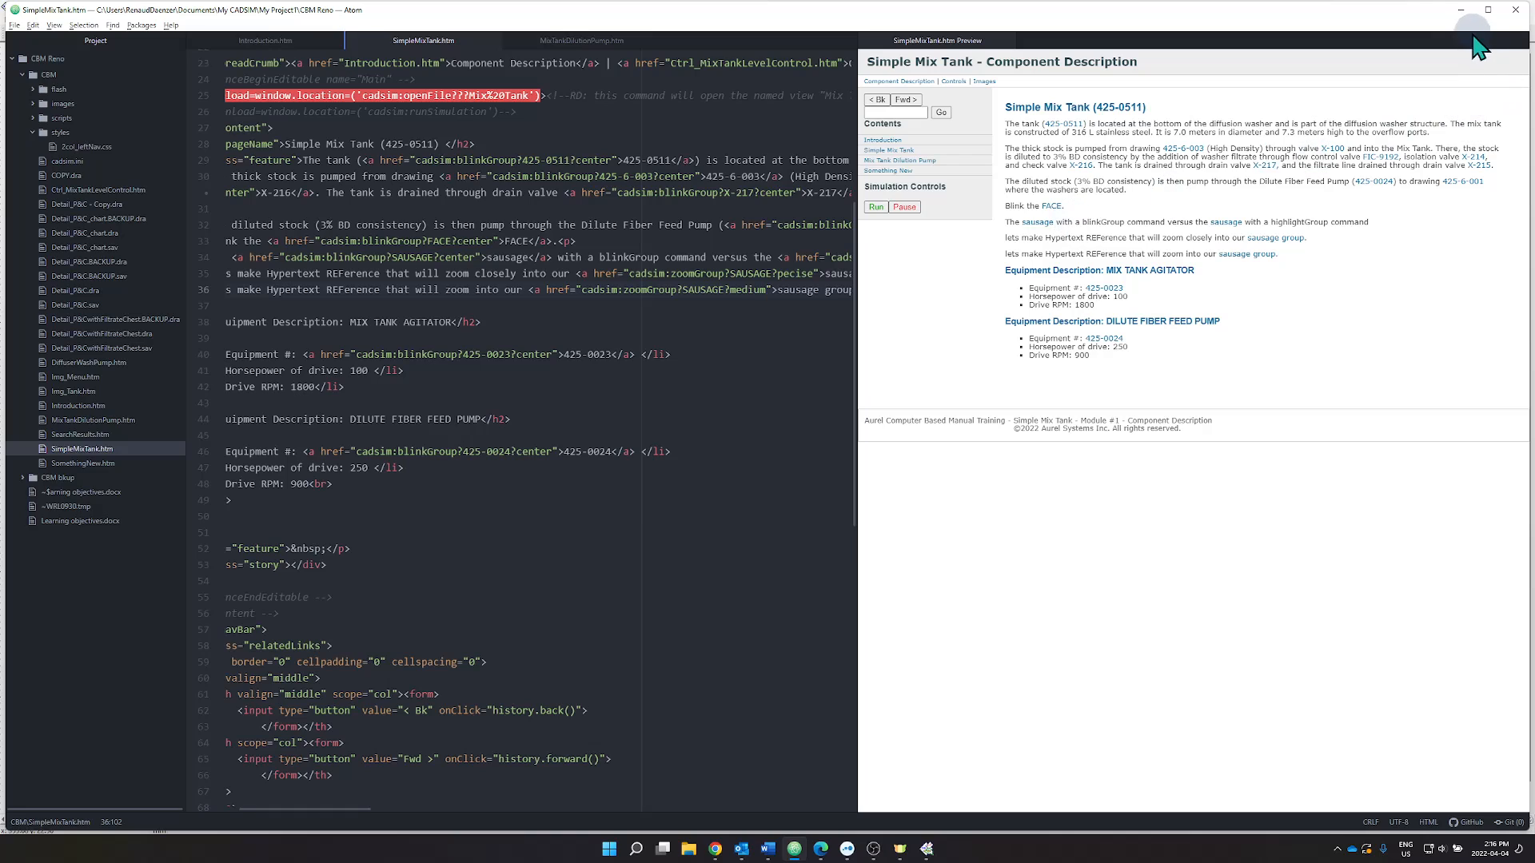
Switch to CADSIM Plus, open the simulation and test both zoomGroup sausage group links and the FACE link on the manual's Simple Mix Tank page.
left_click(926, 849)
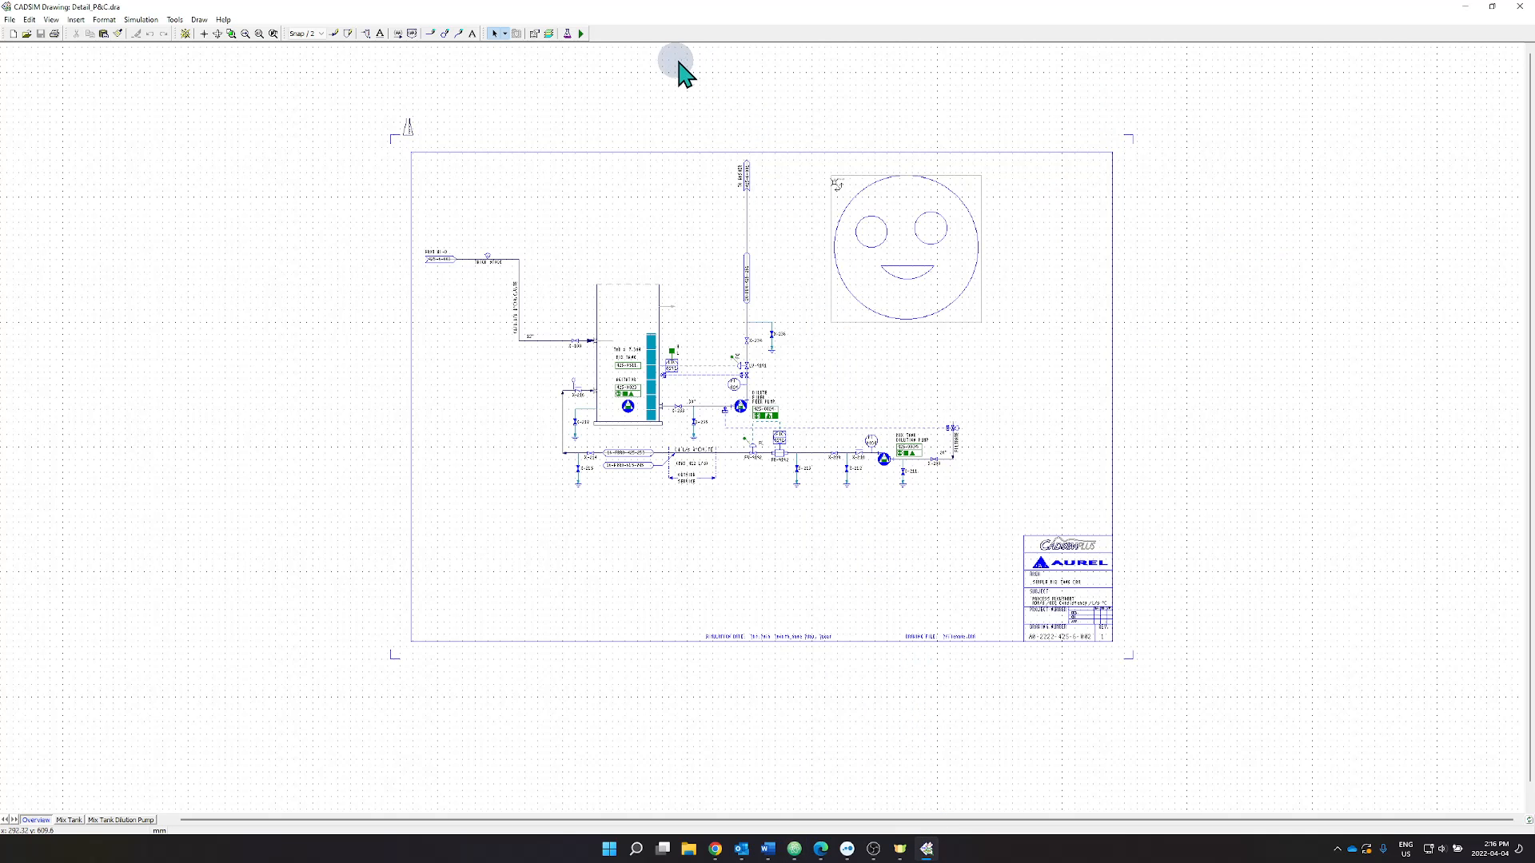
left_click(582, 34)
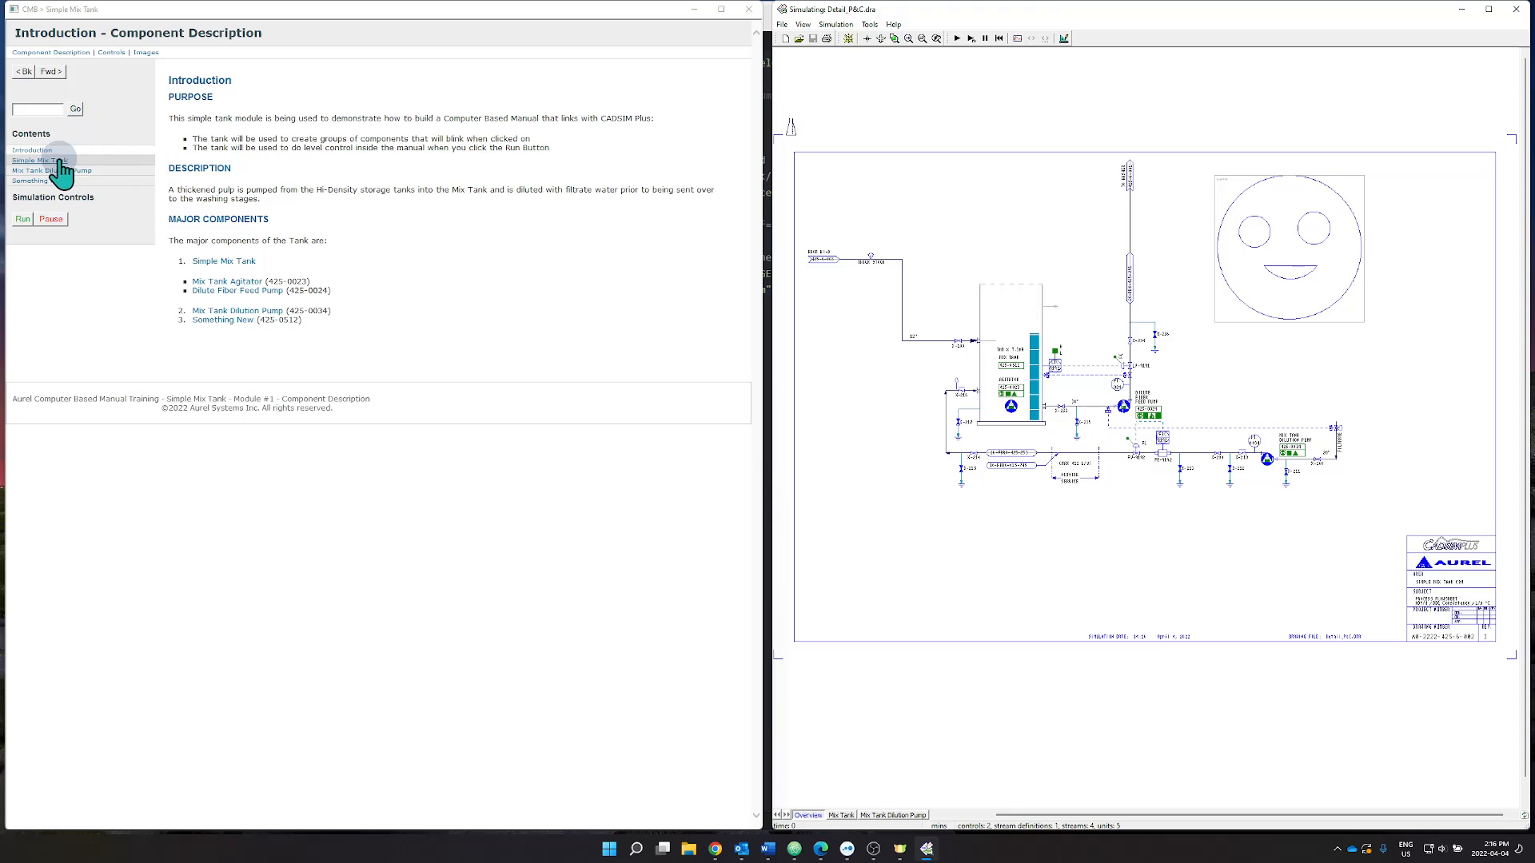
left_click(58, 162)
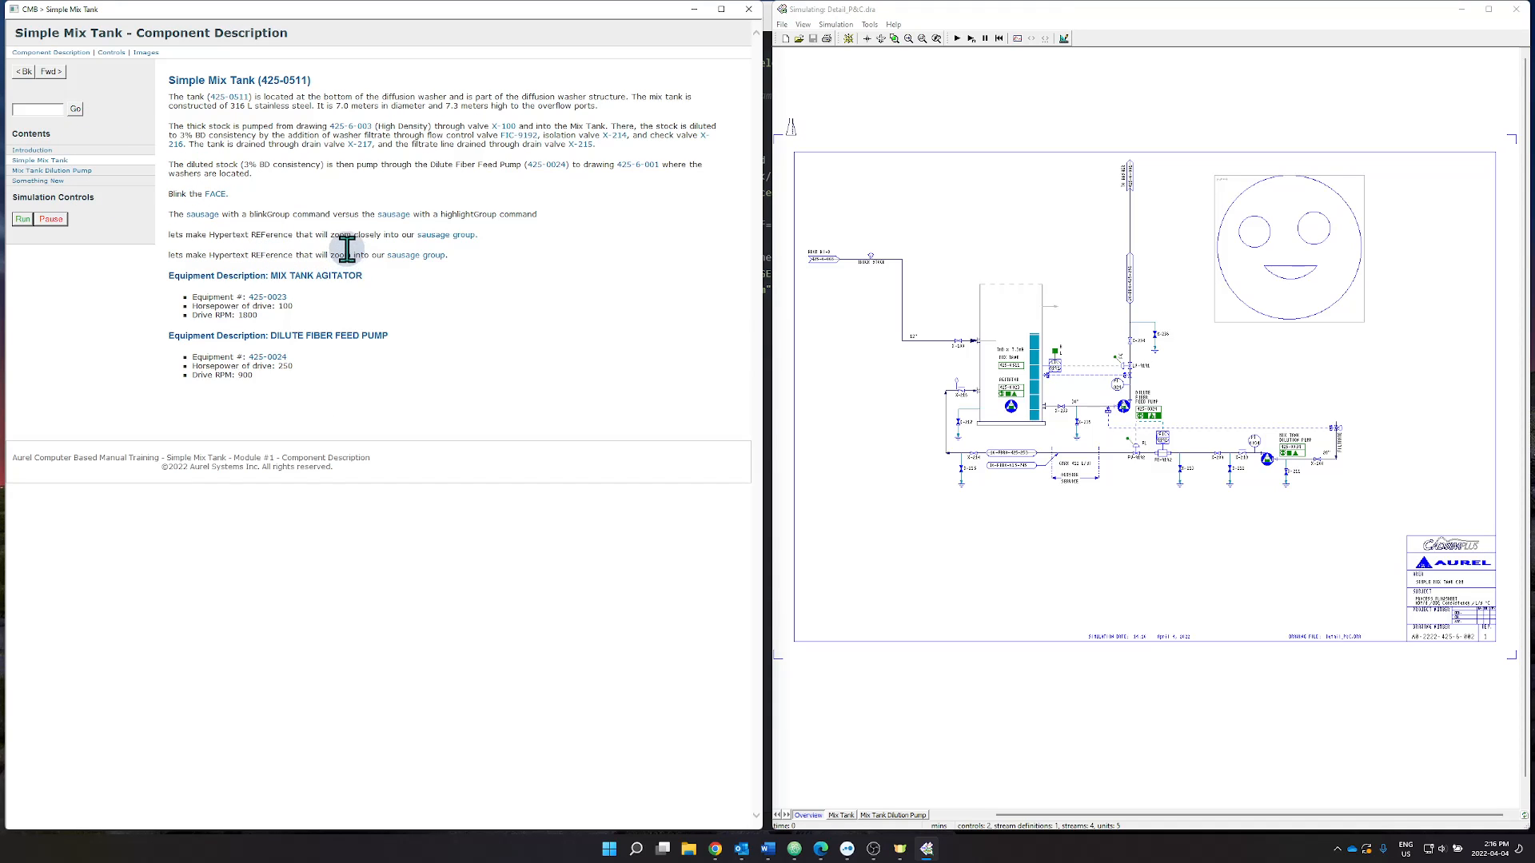
left_click(434, 236)
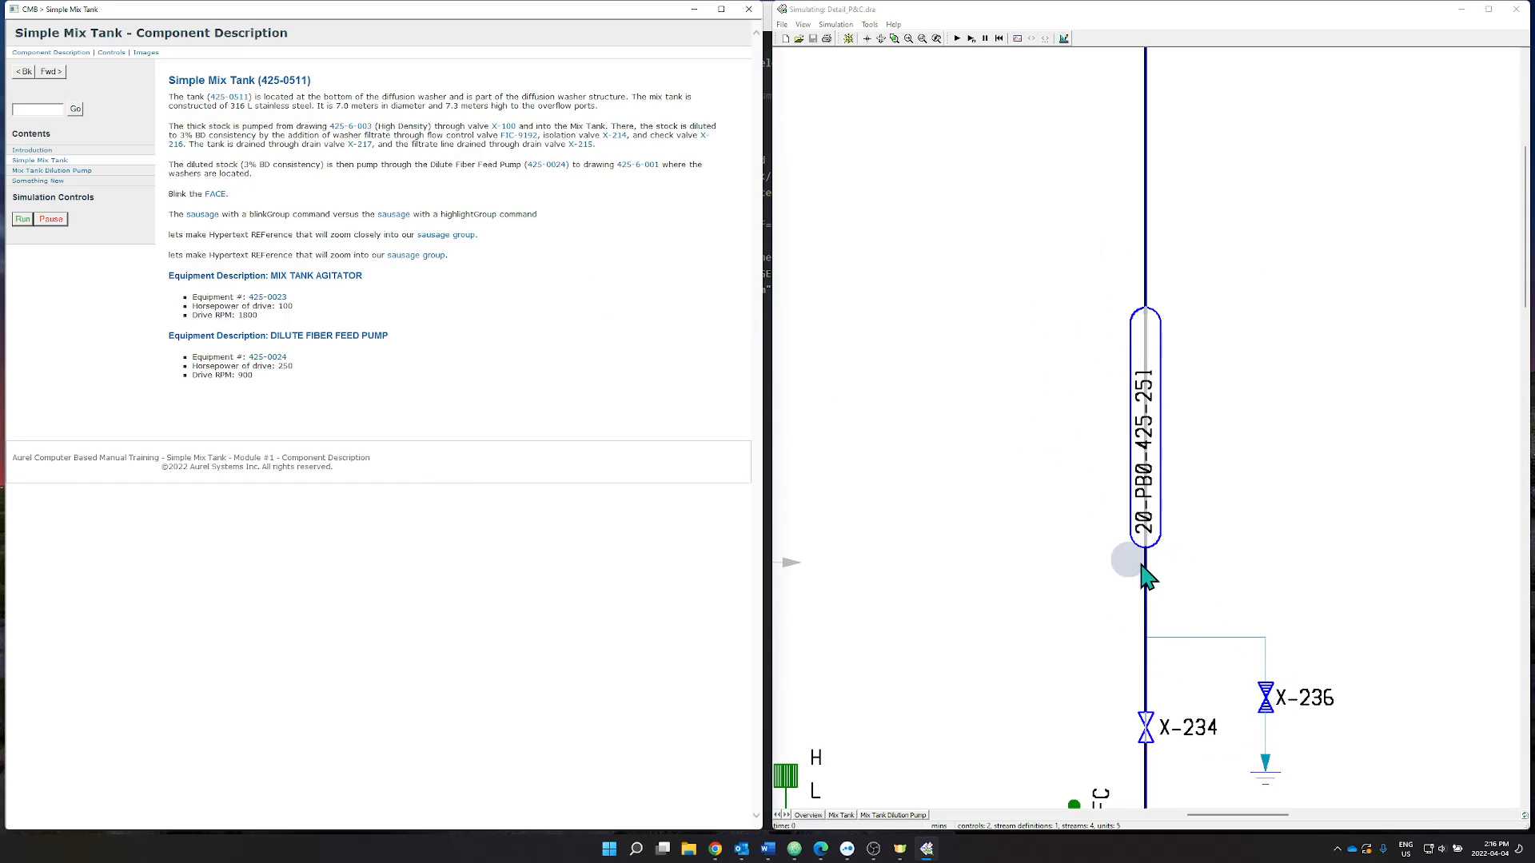
left_click(421, 255)
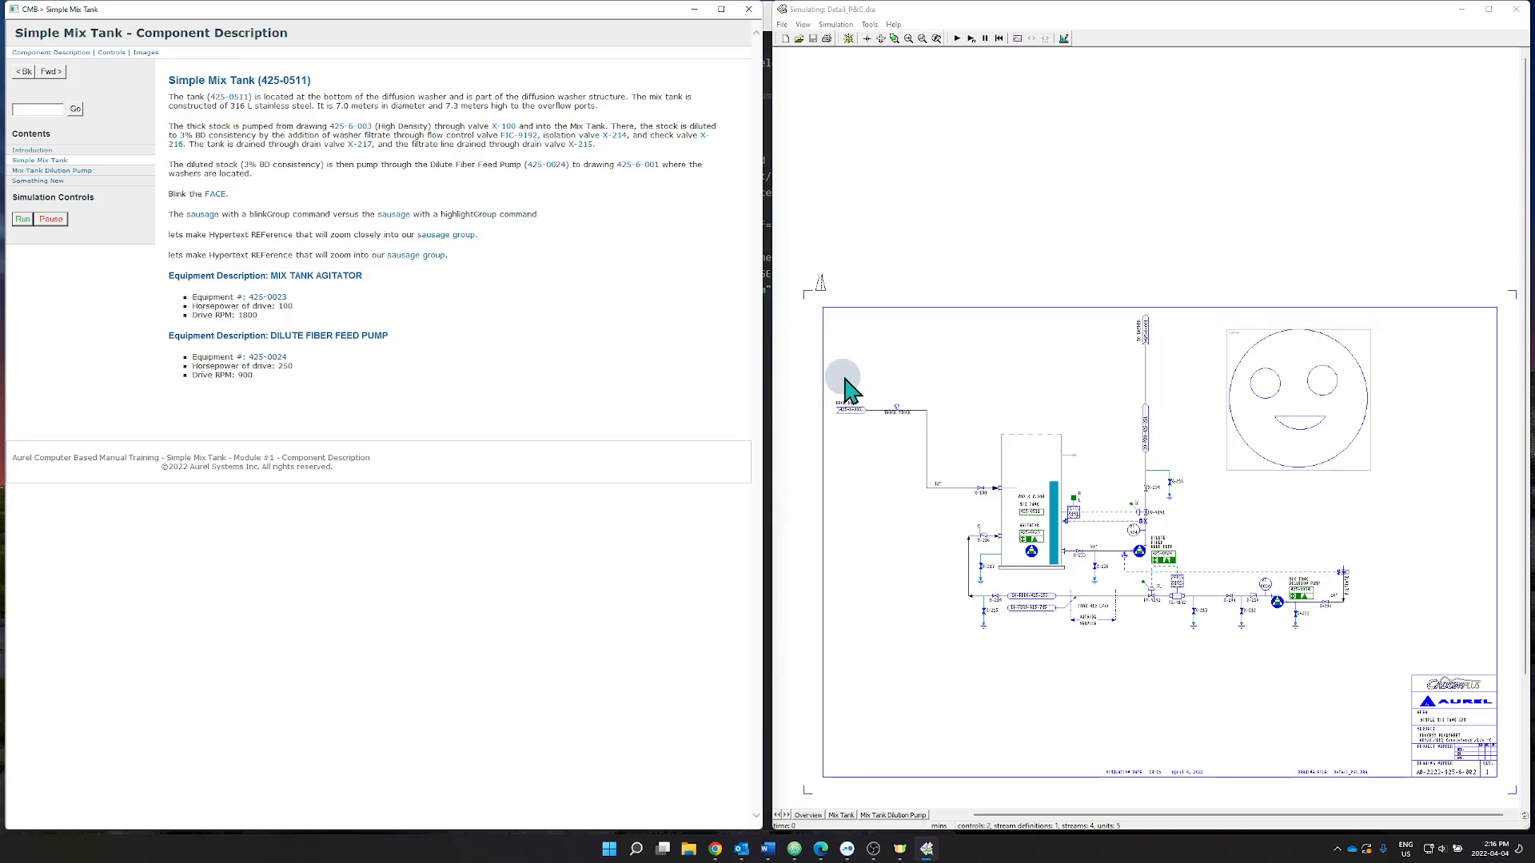
left_click(463, 236)
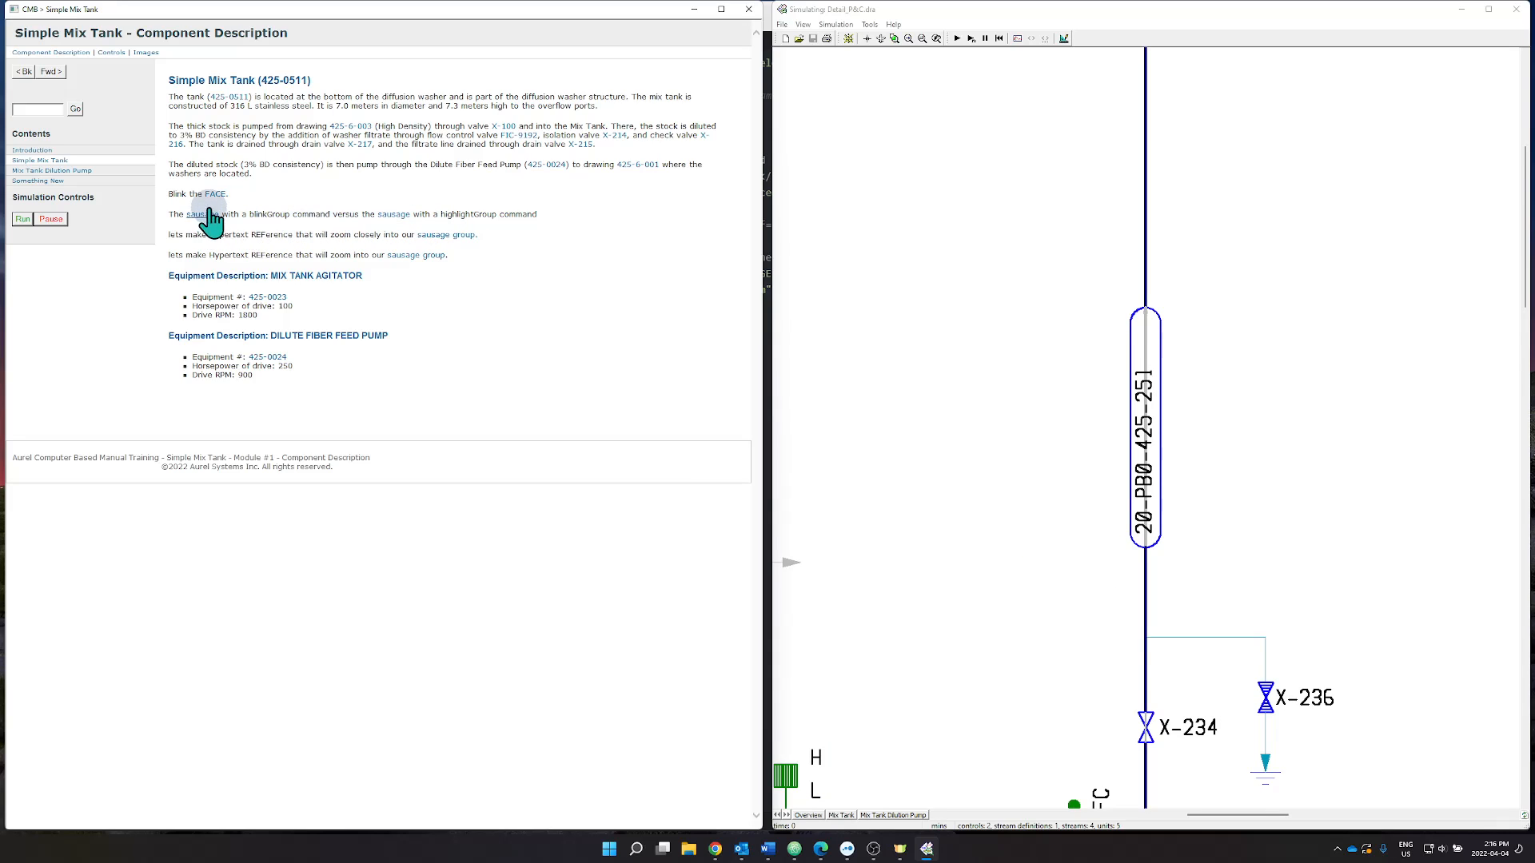
left_click(217, 195)
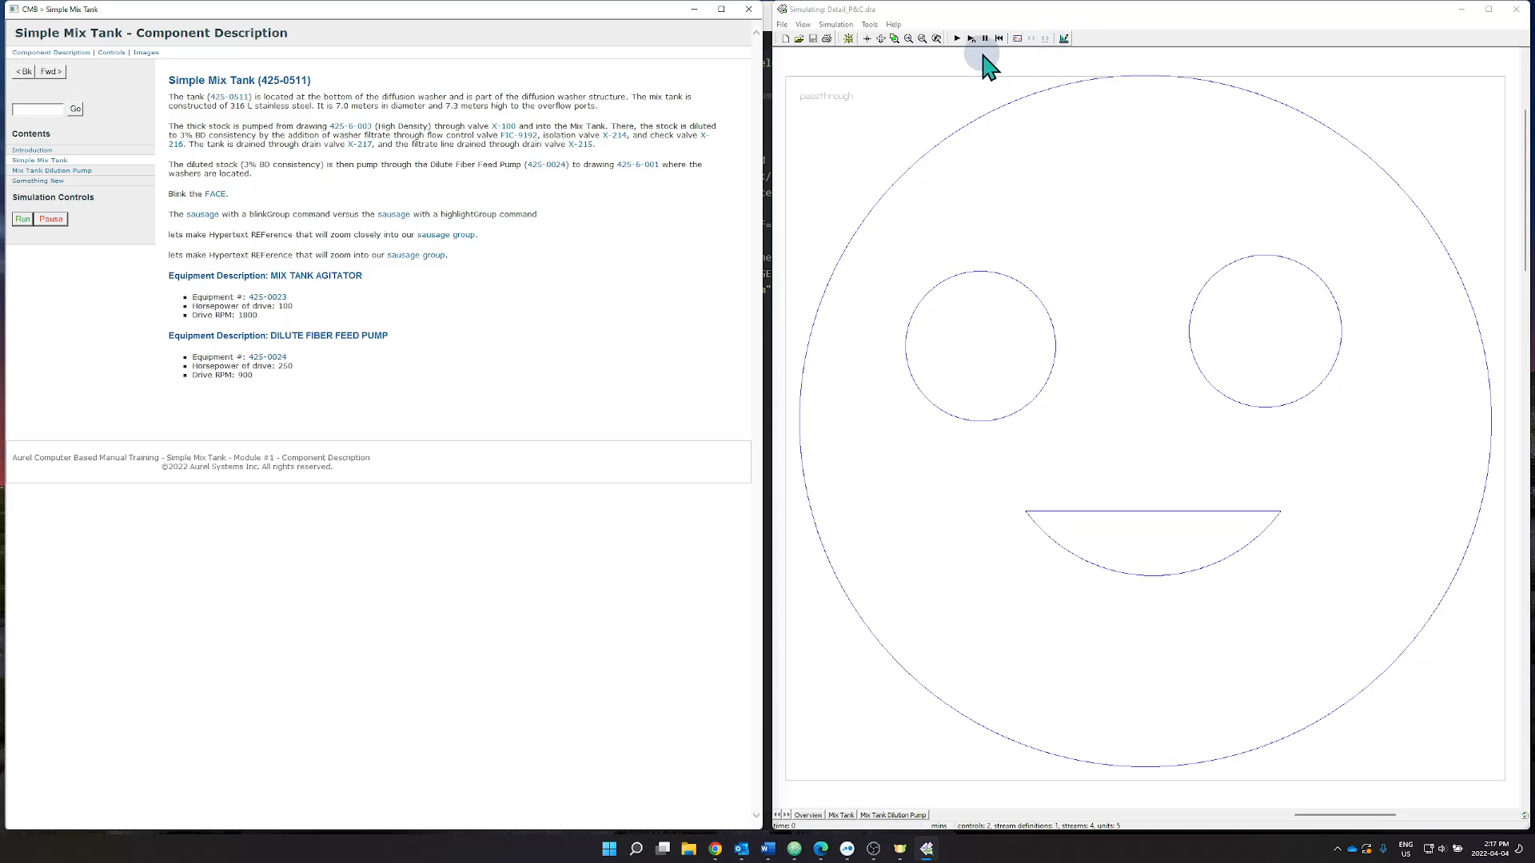
Return from the simulation to the drawing and open the CMB Tutorial drawing with its list of tutorial topics.
left_click(1063, 39)
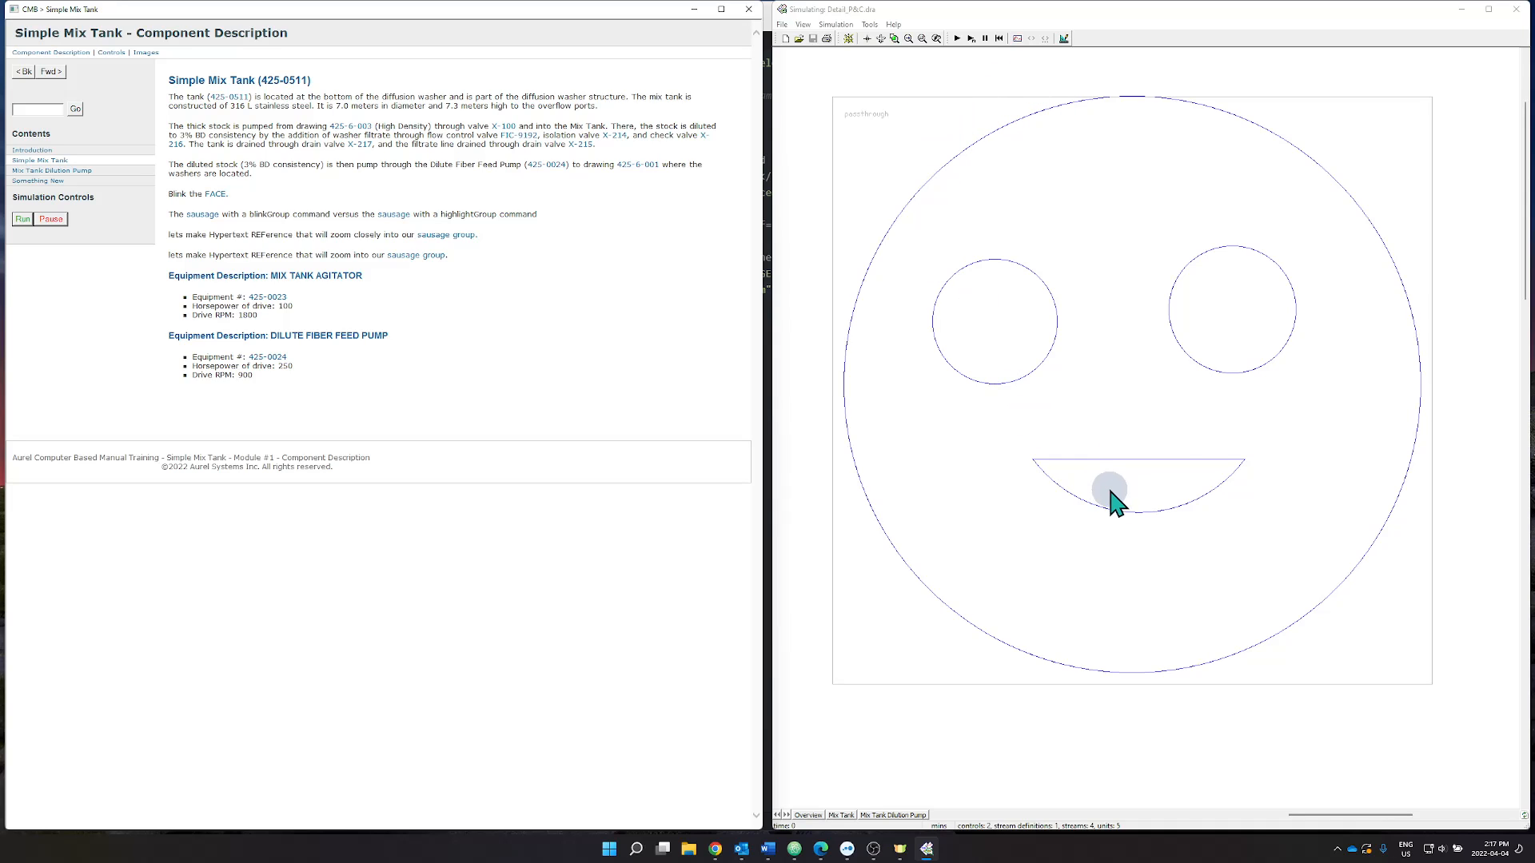
left_click(1065, 37)
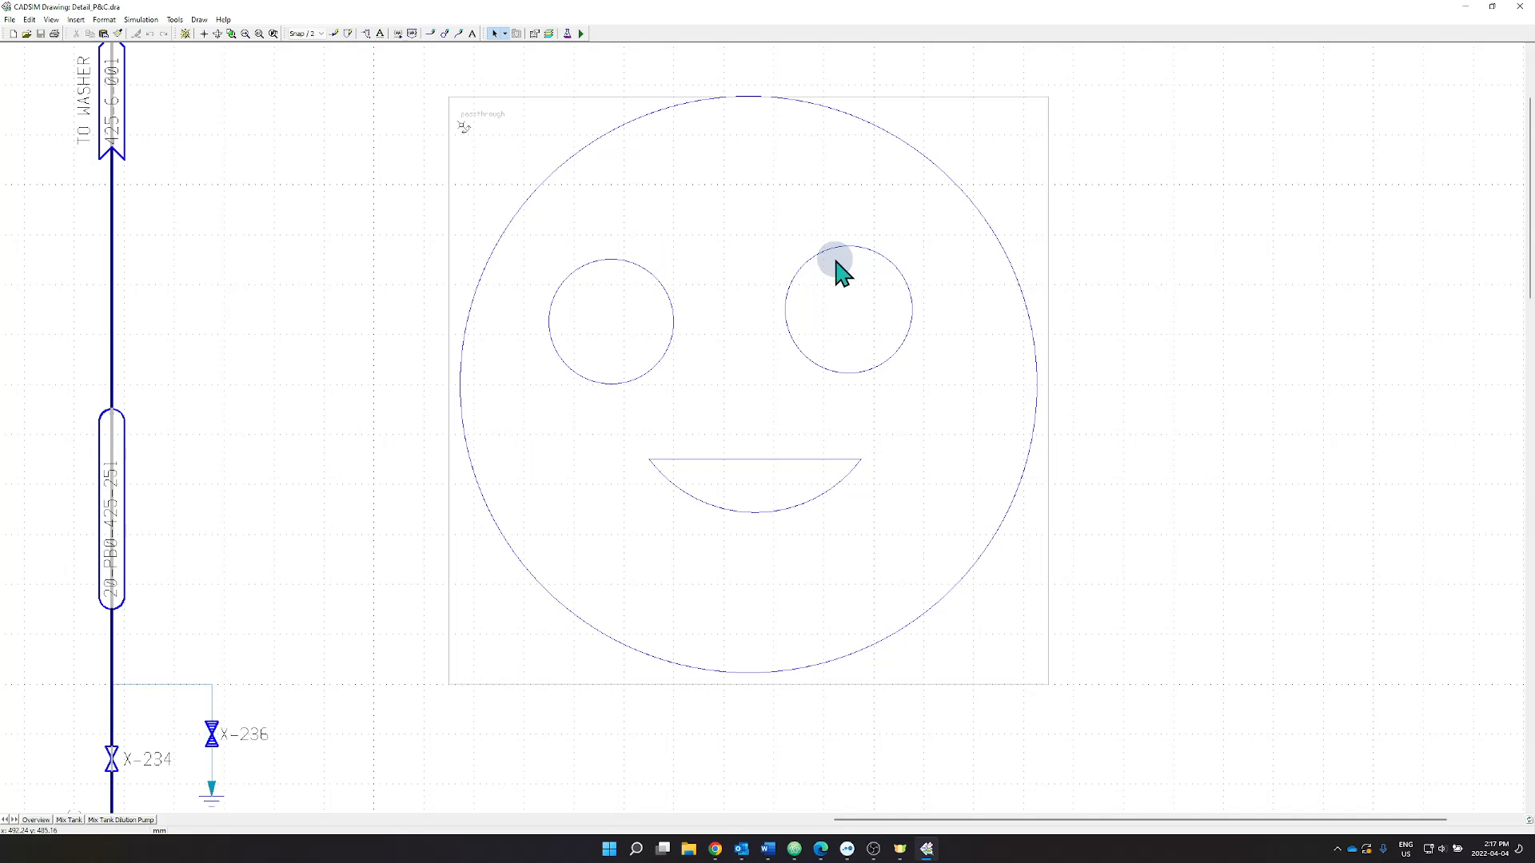
scroll(832, 279, "down", 3)
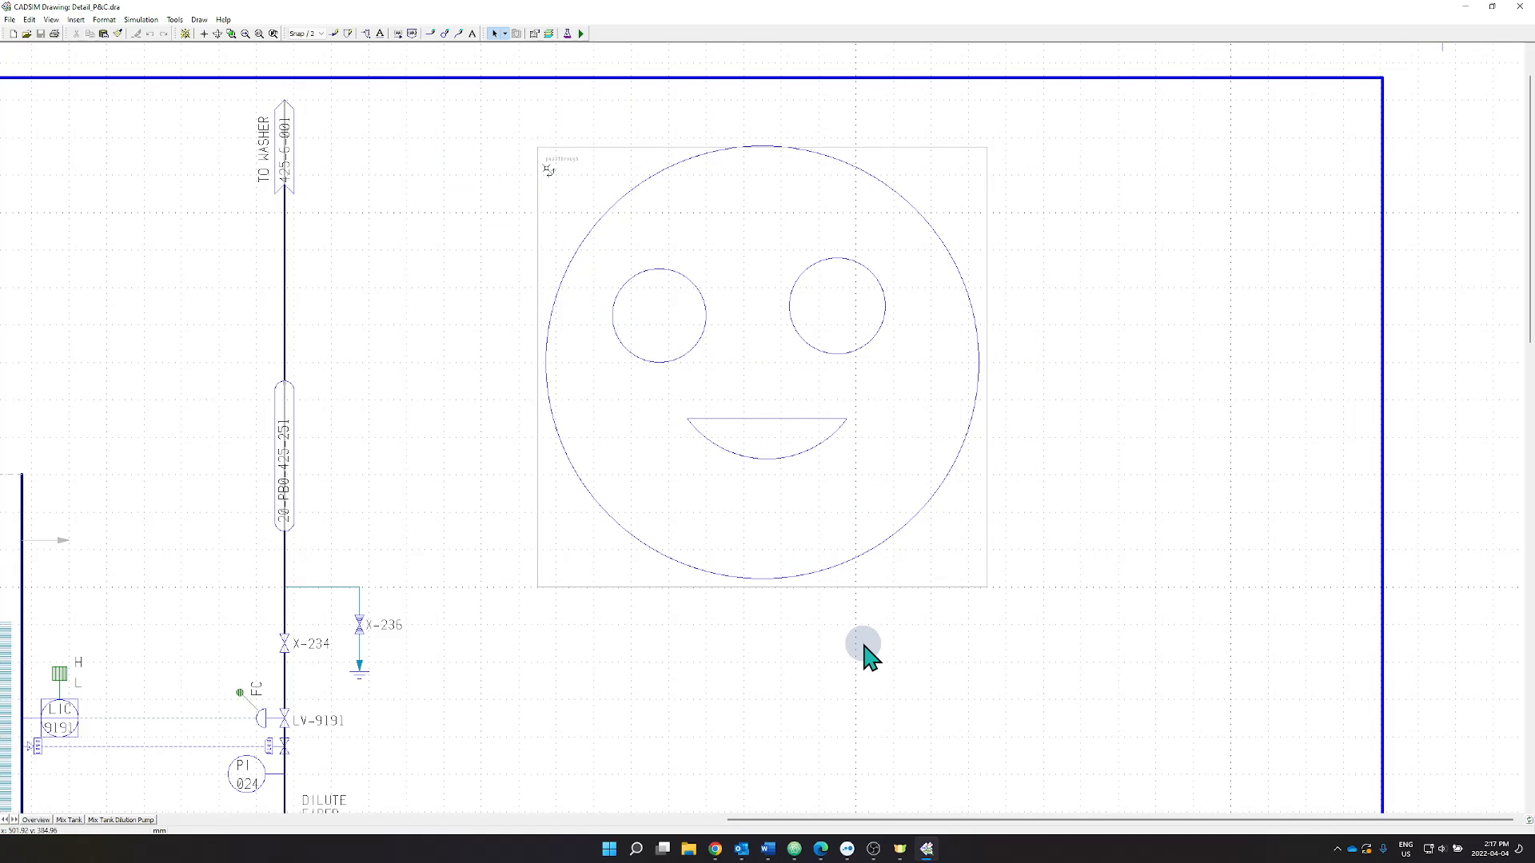
left_click(9, 19)
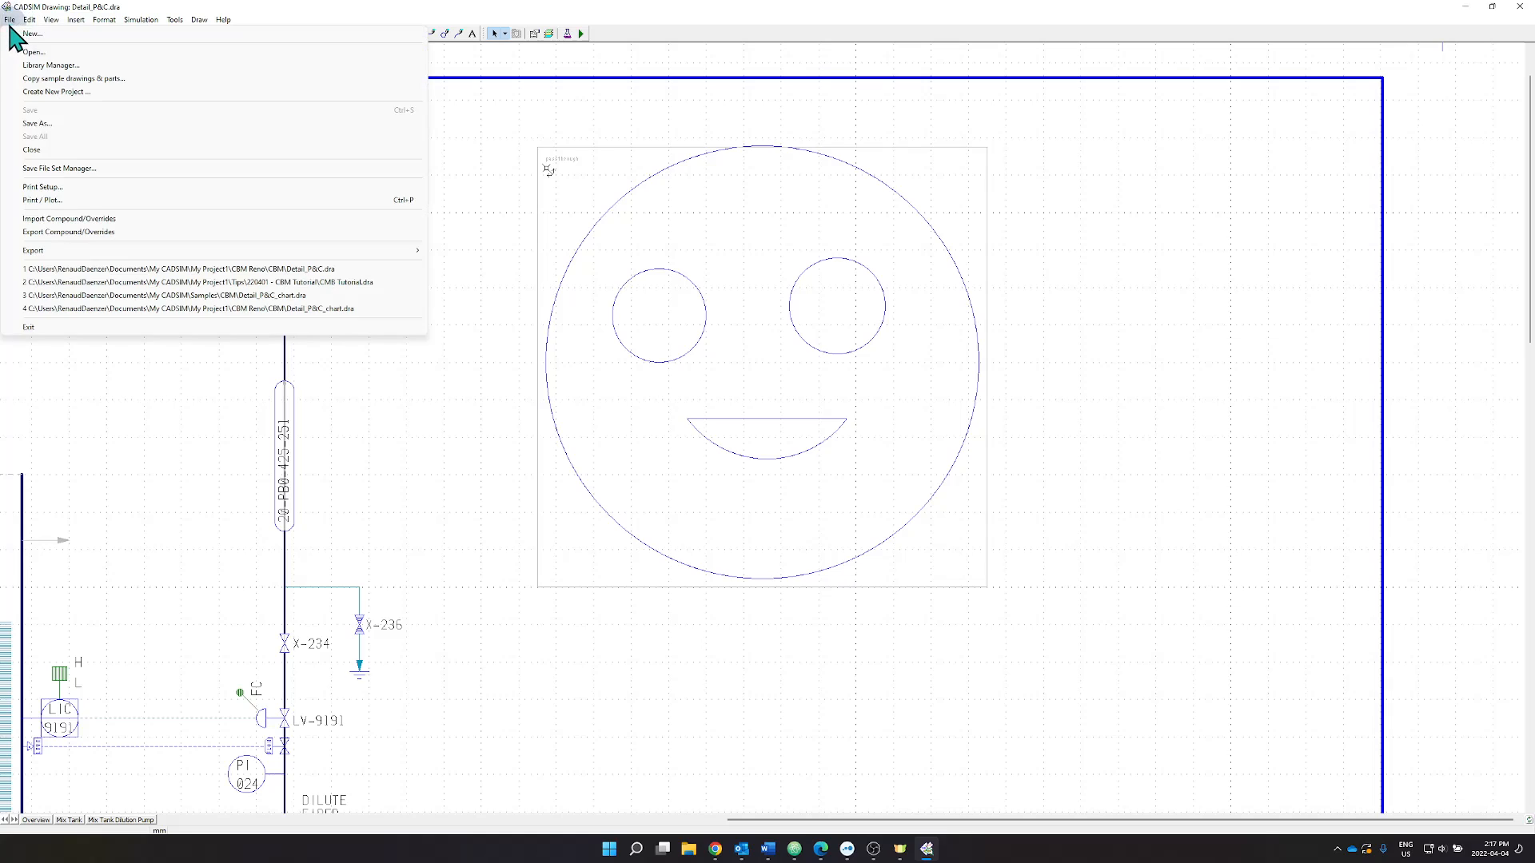
left_click(312, 283)
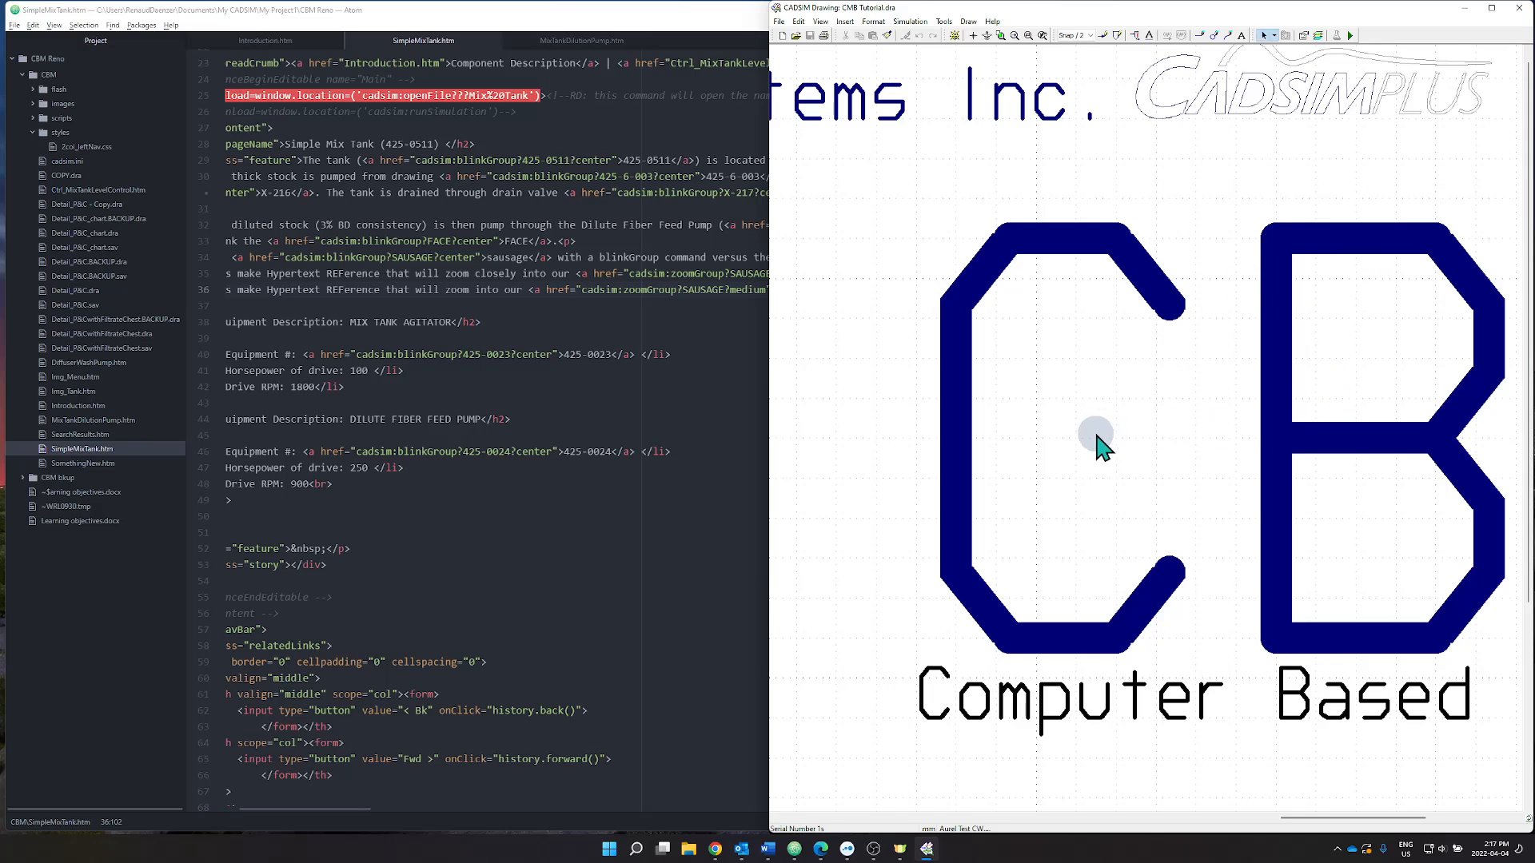
scroll(239, 460, "down", 1)
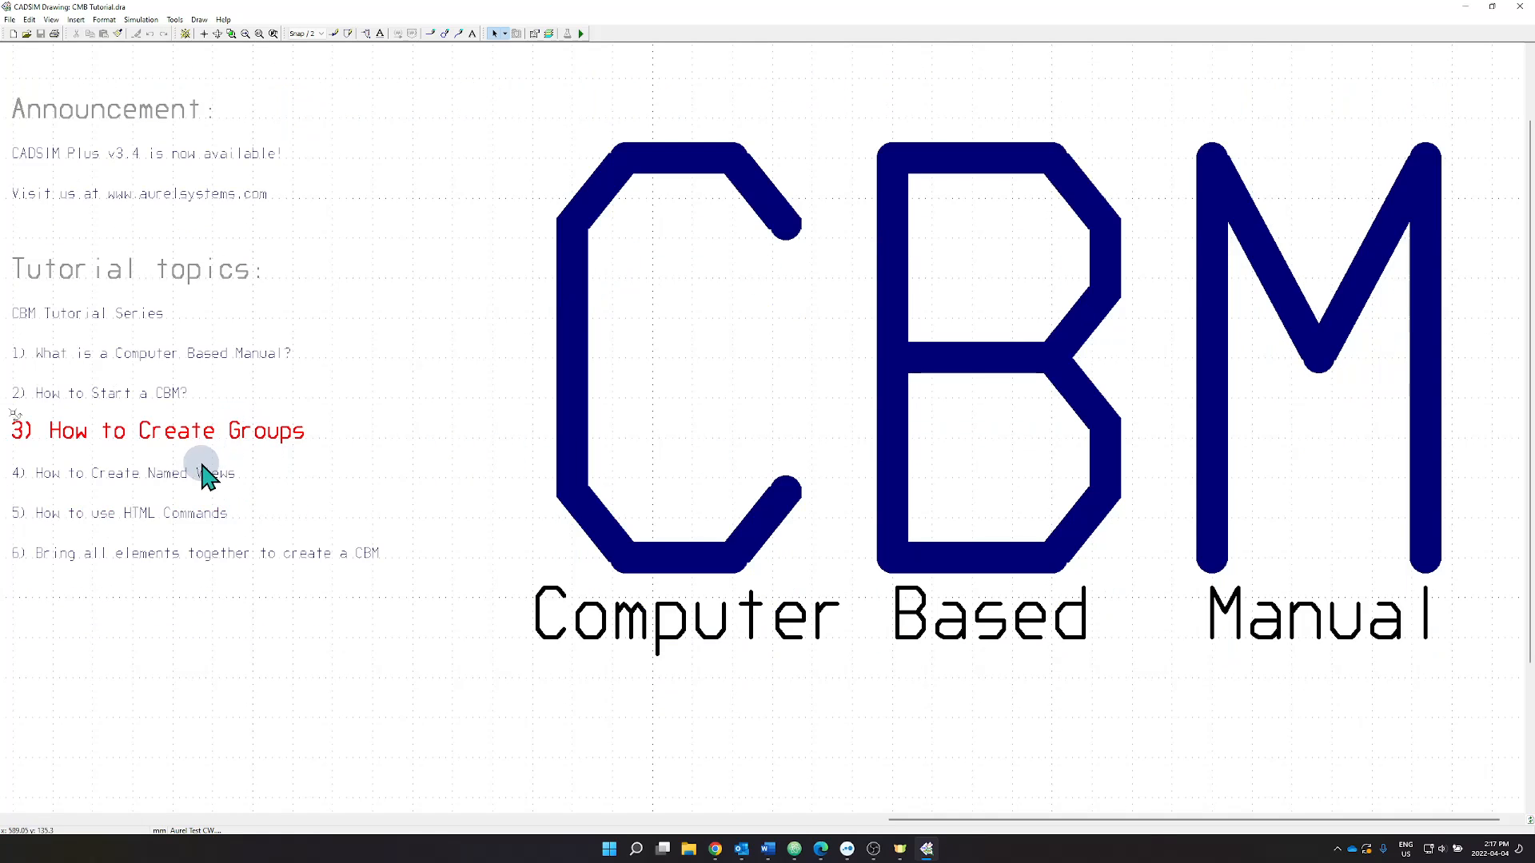